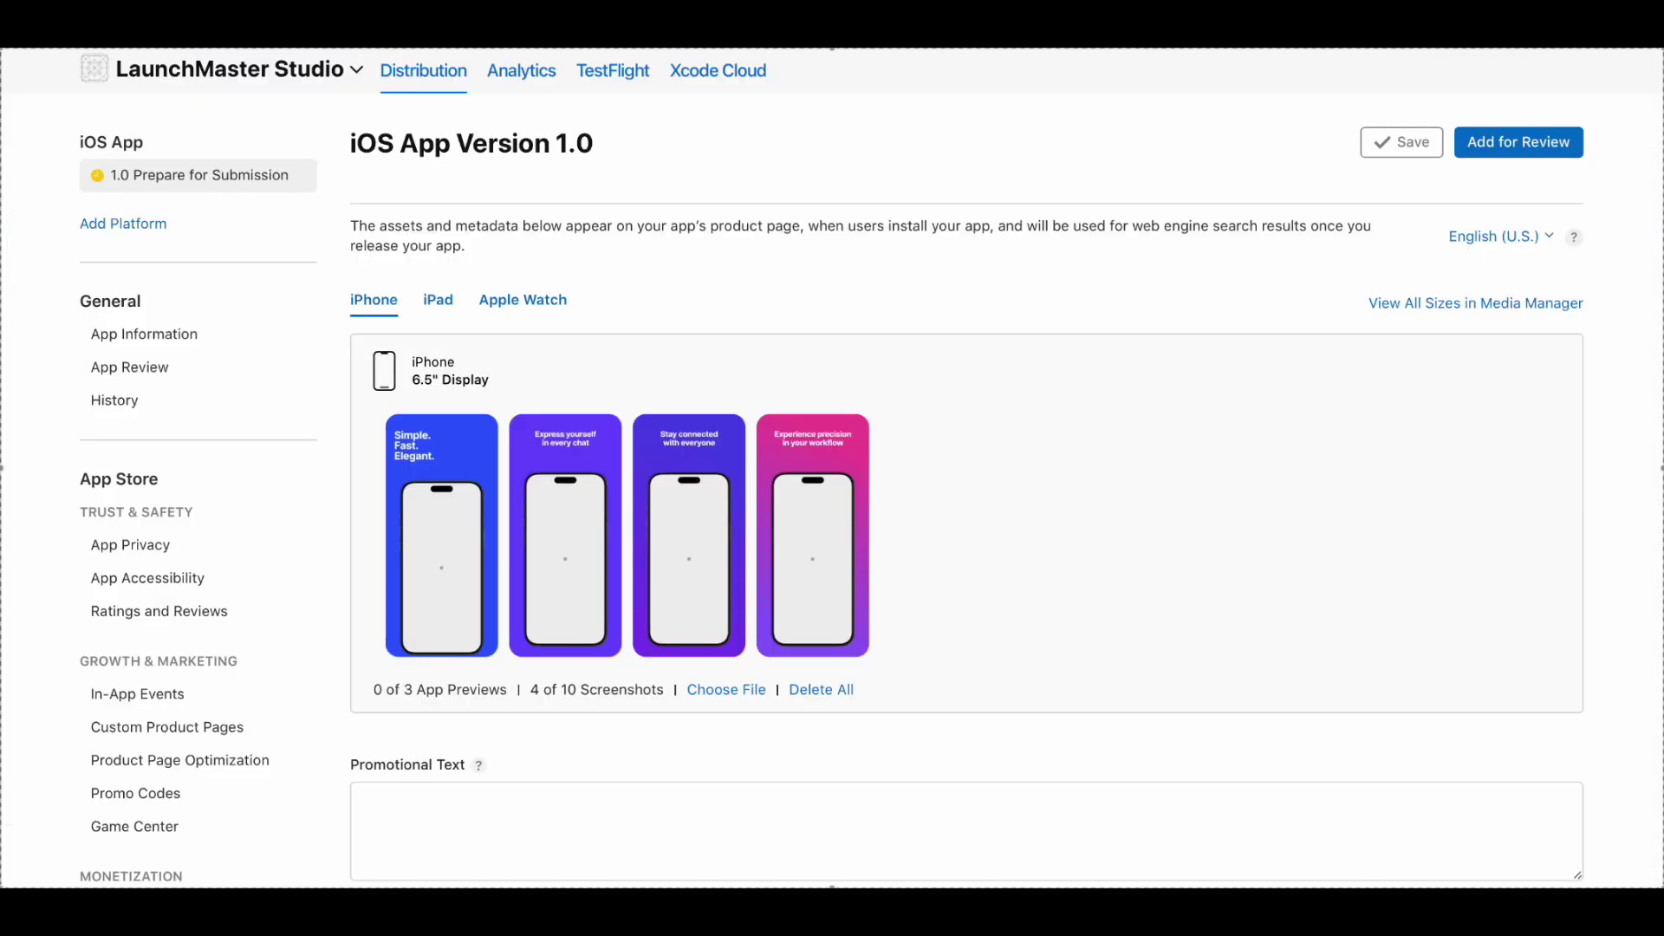
scroll(832, 377, "down", 8)
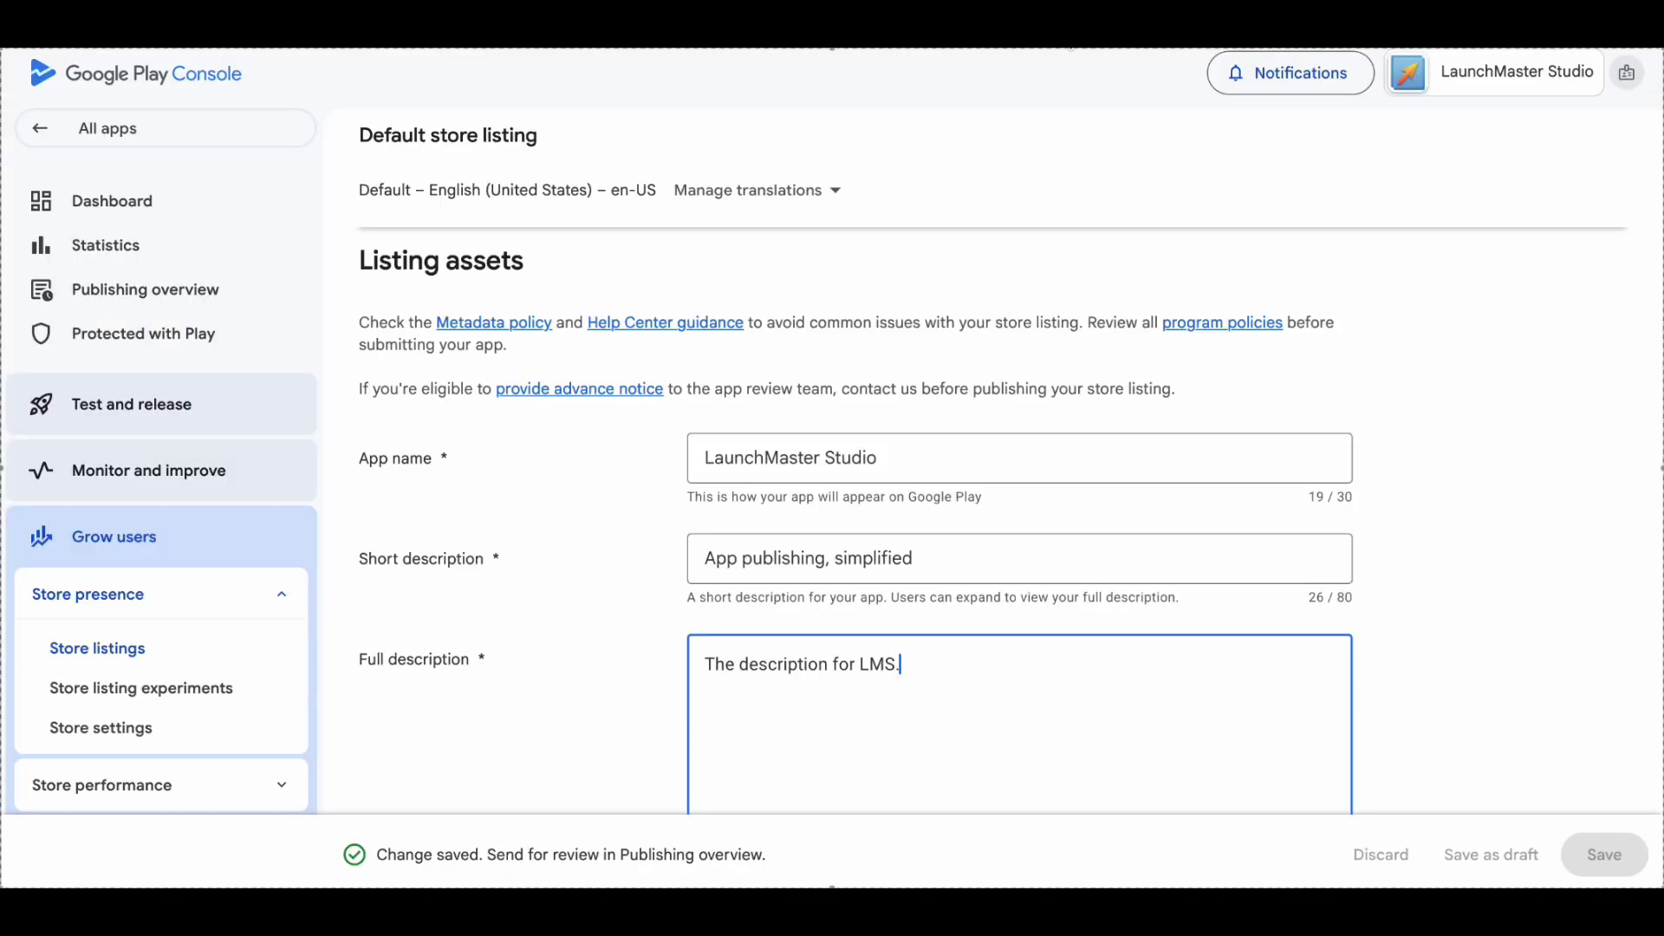
scroll(1047, 476, "down", 6)
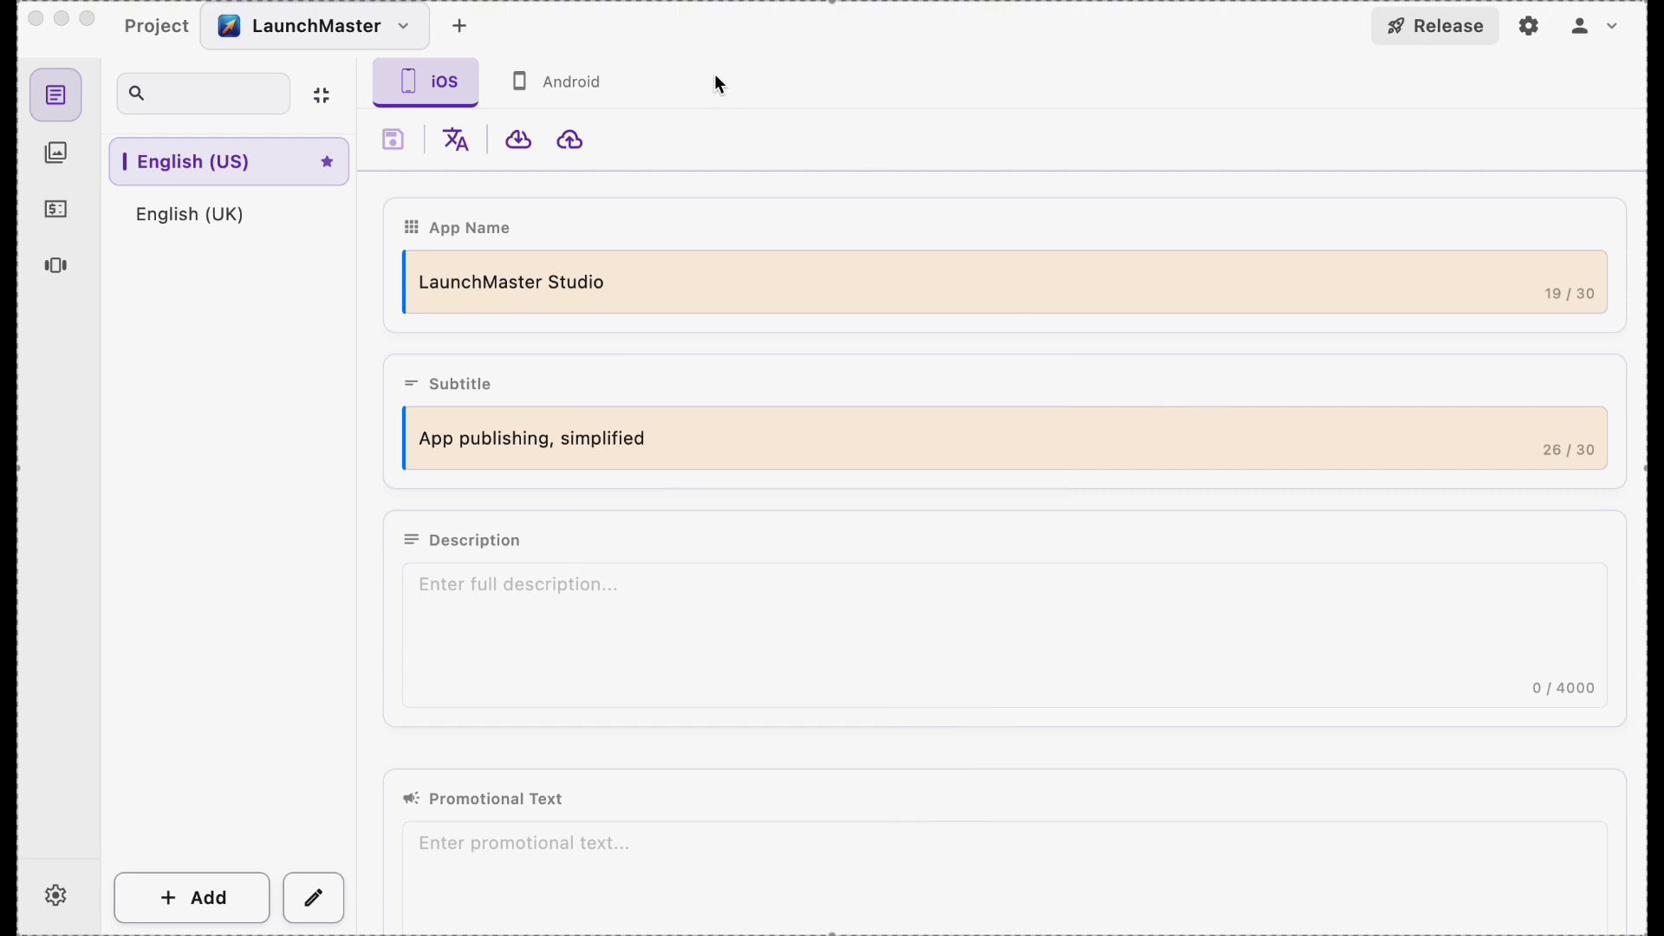
- Start a new project named LMS with logo.png as its icon and English (US) as the default language
left_click(460, 26)
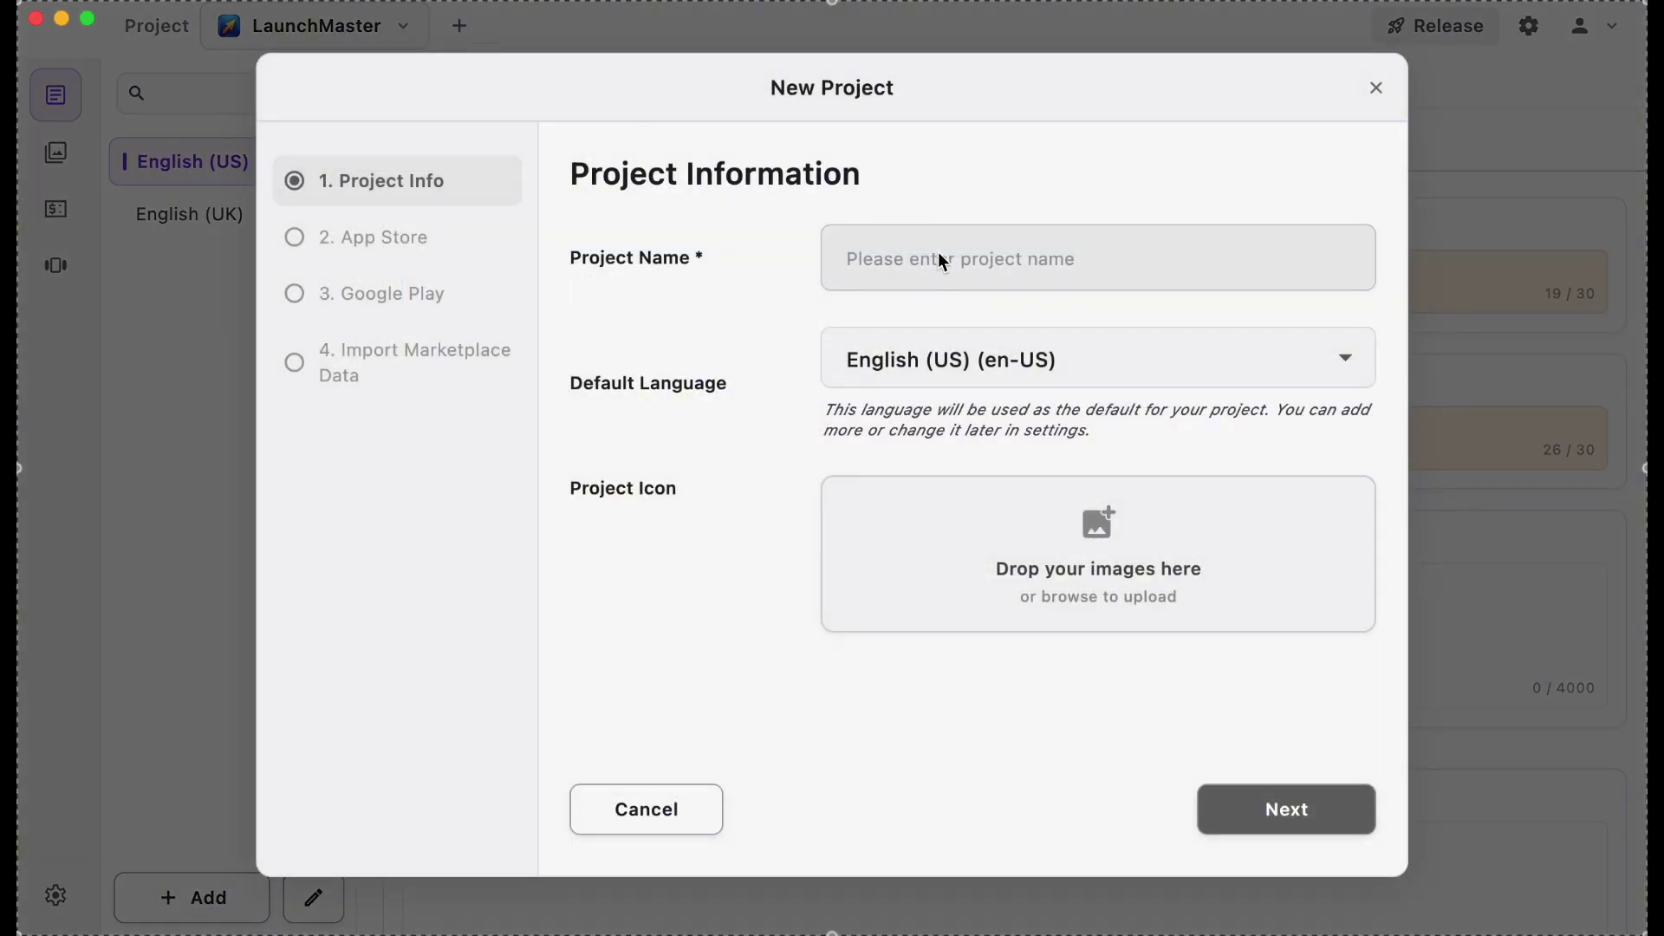
left_click(939, 254)
type("LMS")
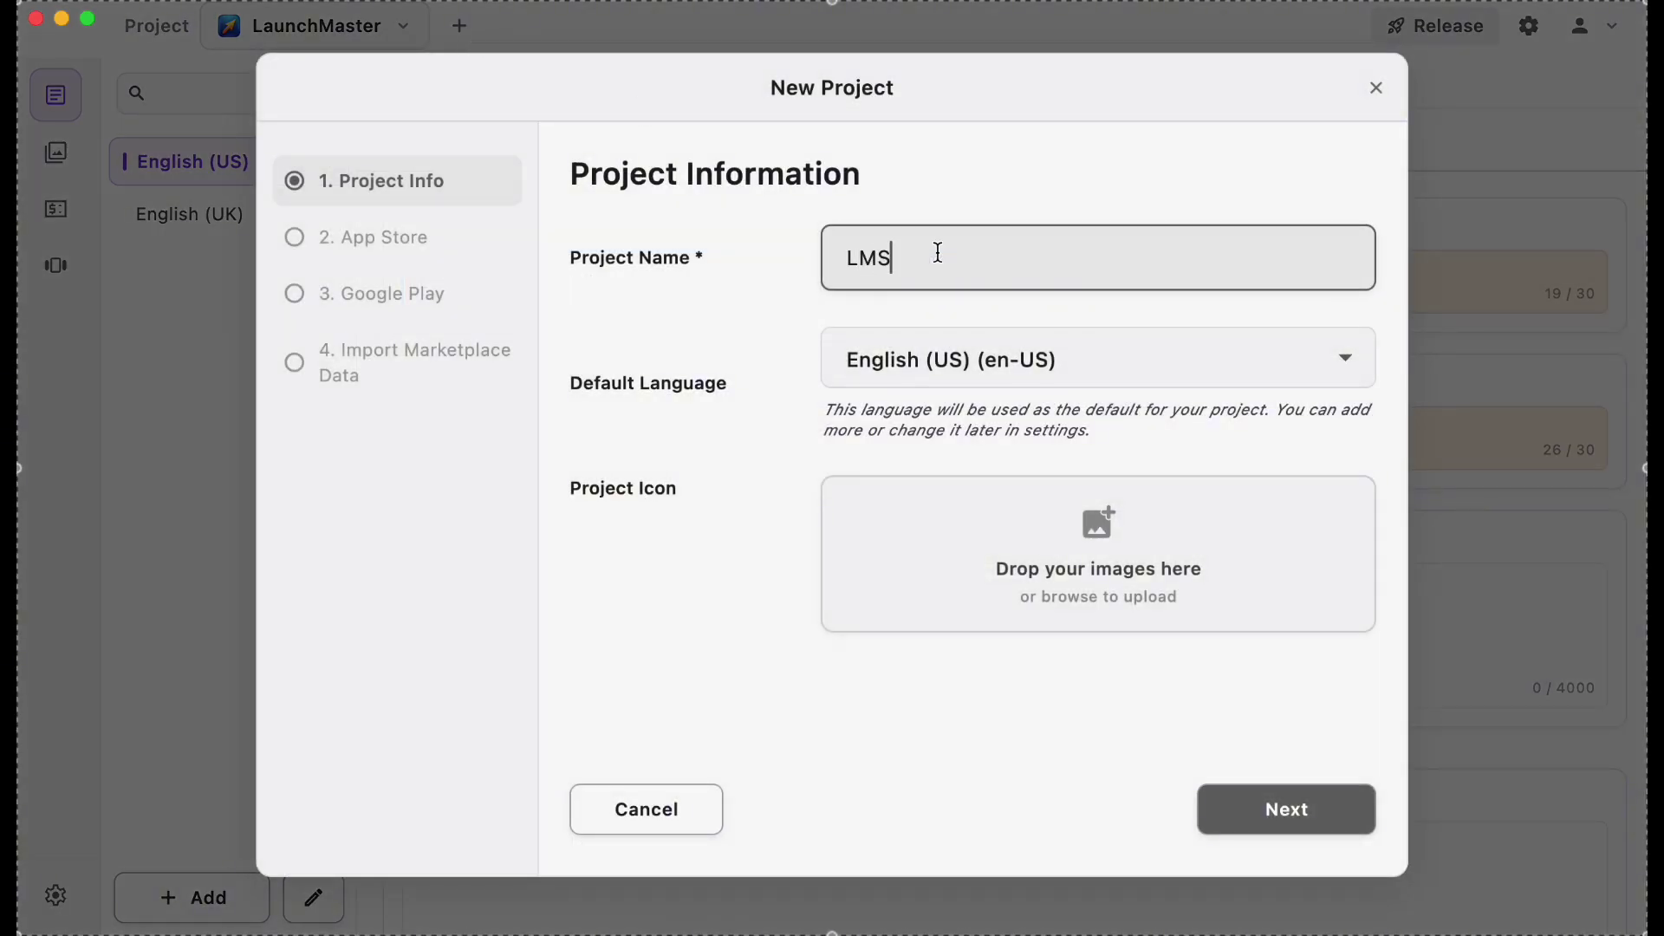
left_click(1112, 551)
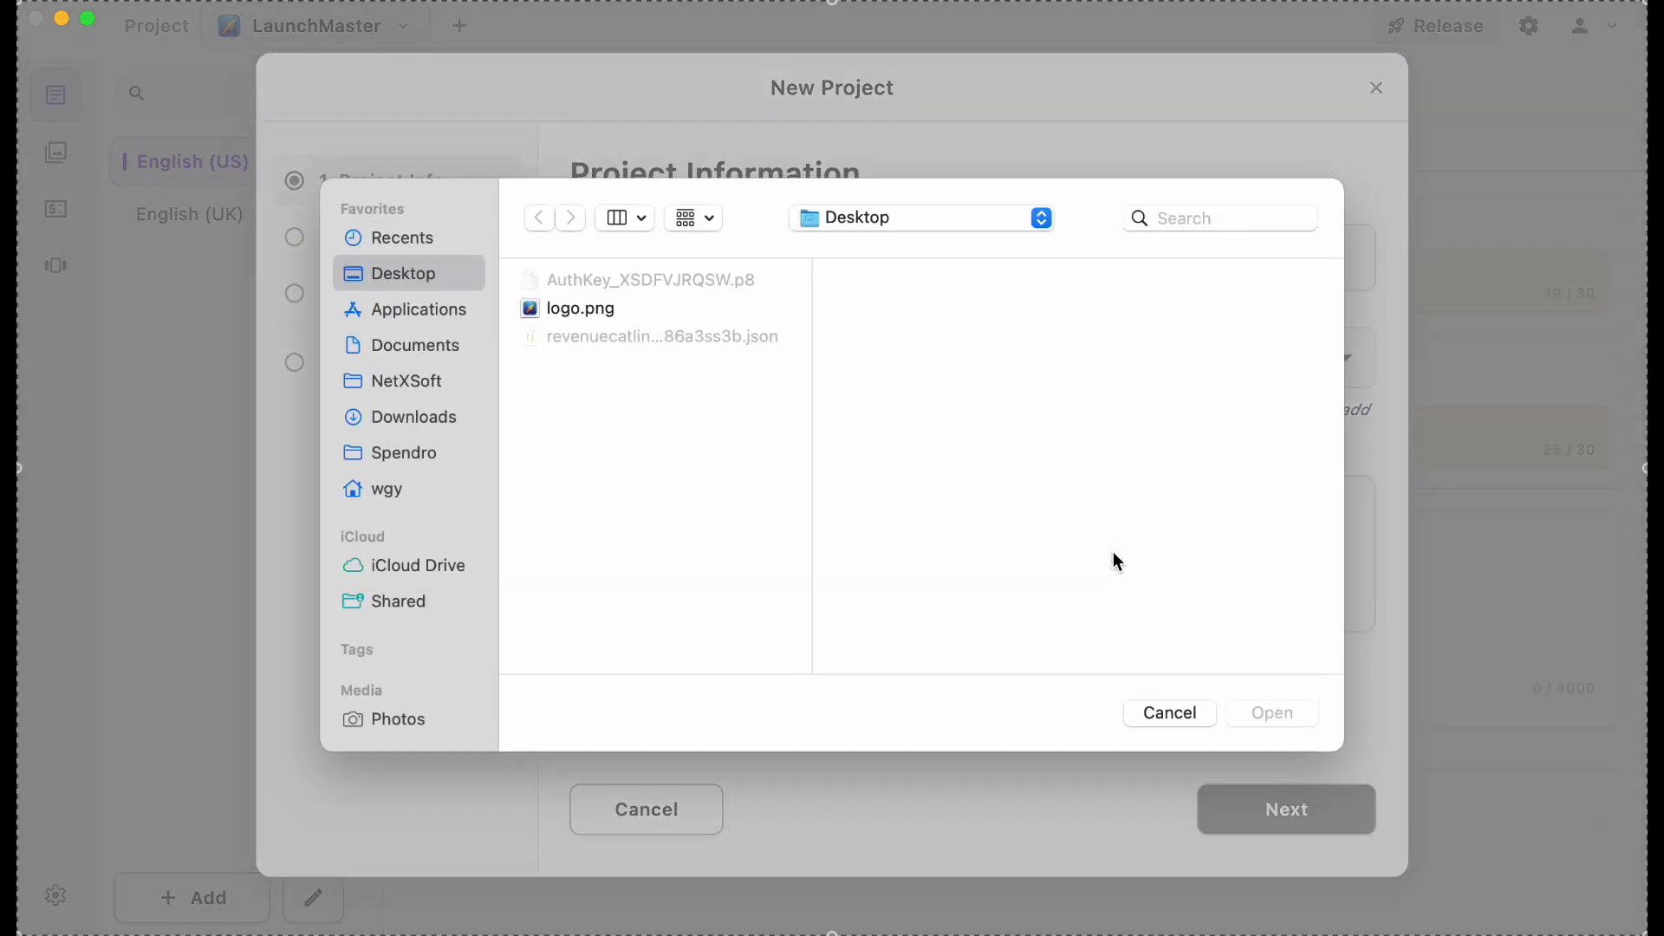
double_click(607, 312)
left_click(1352, 359)
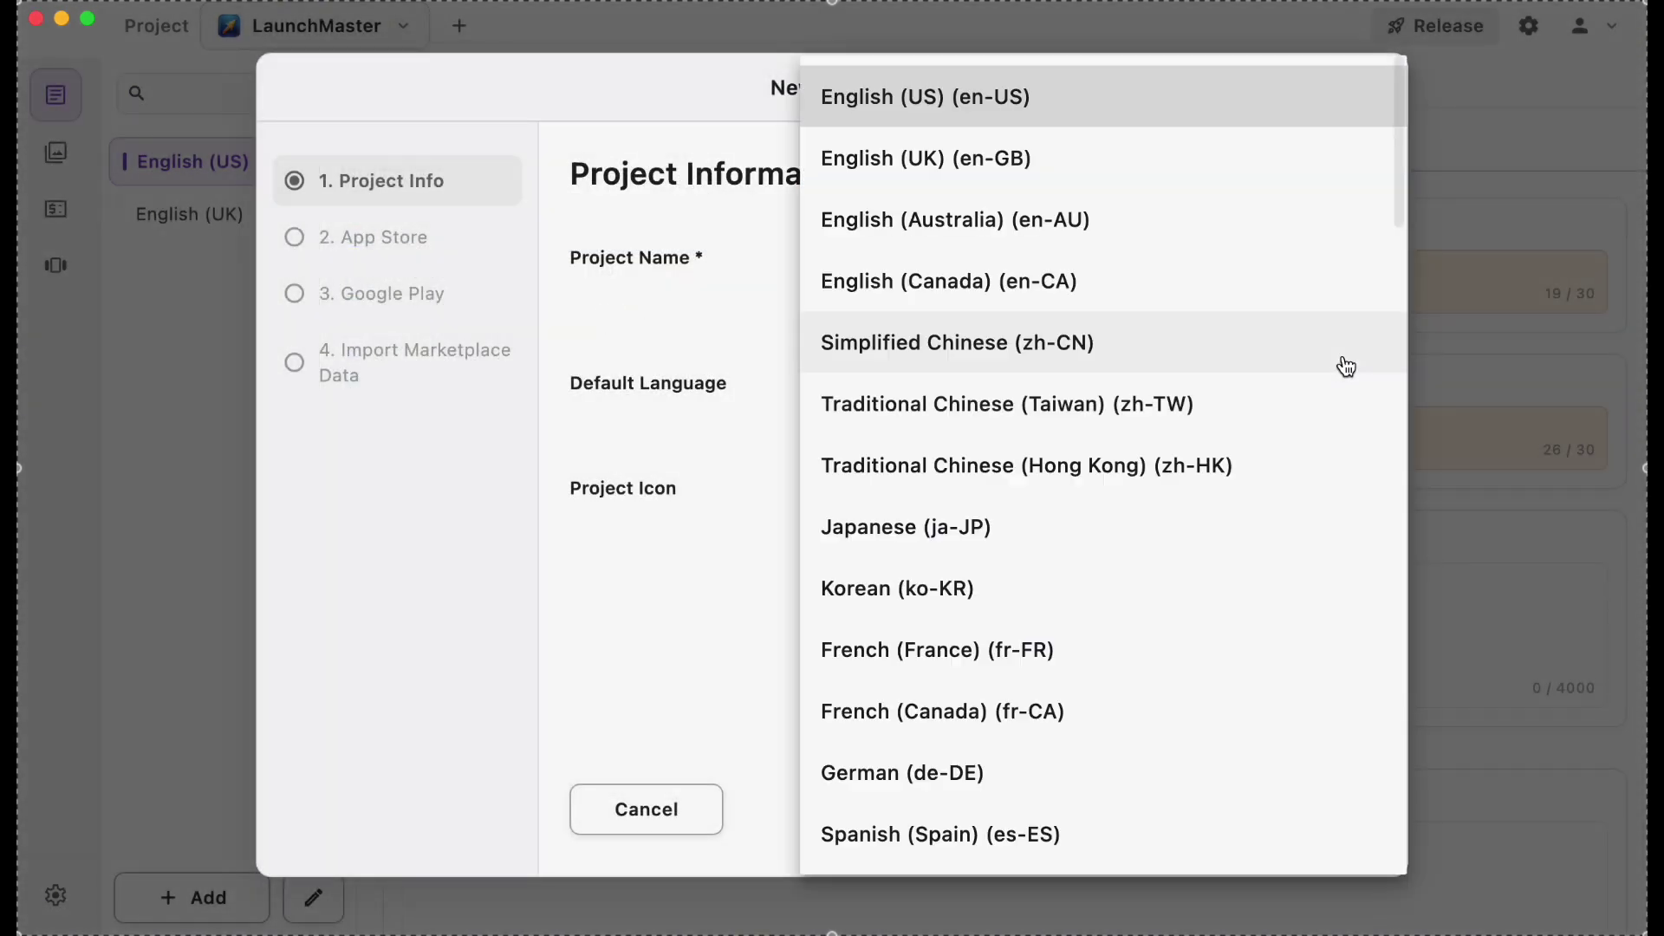
left_click(1185, 97)
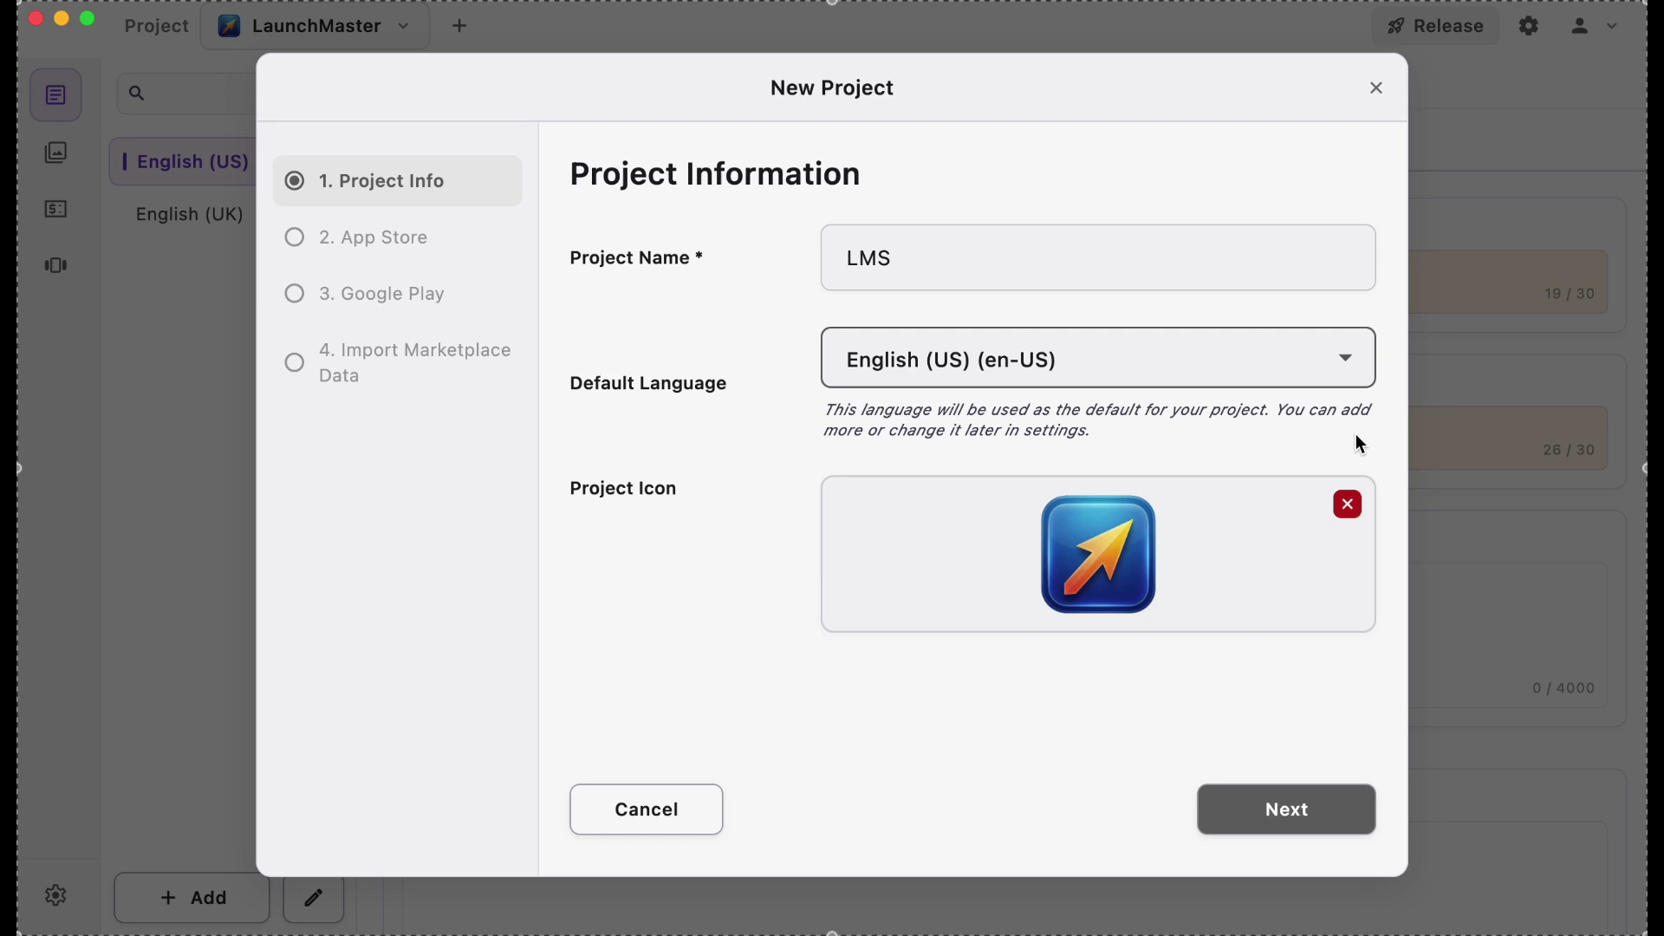
left_click(1274, 801)
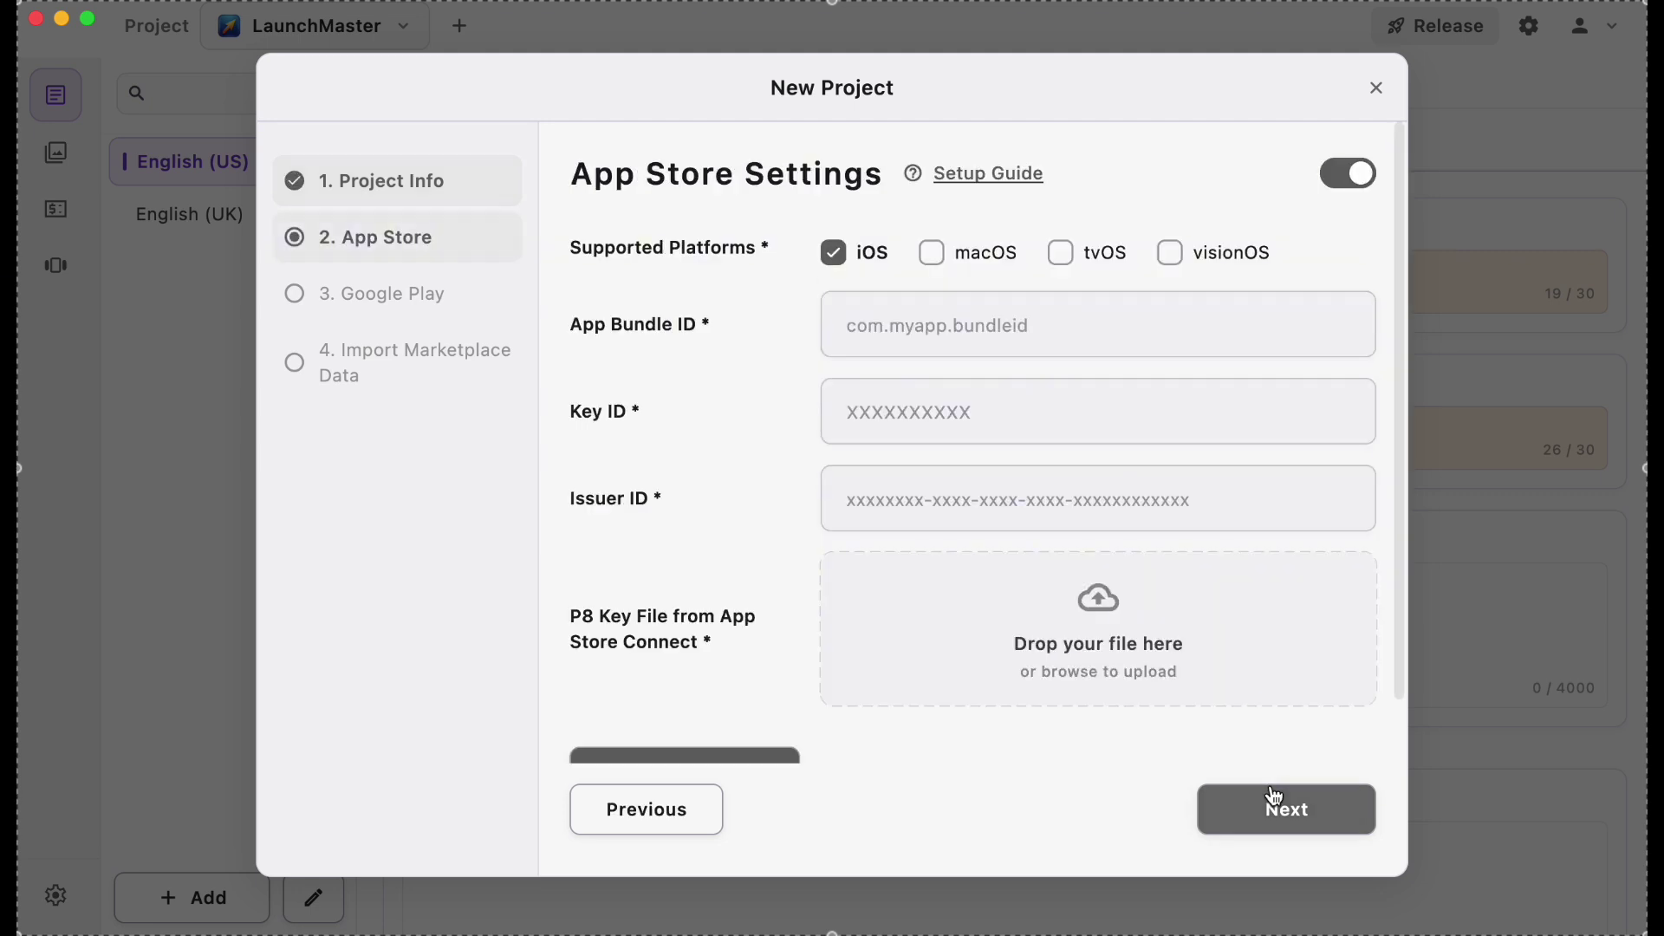
- Fill in the App Store settings with the app bundle ID, key ID and issuer ID, and upload the P8 key file
left_click(908, 321)
key("super+v")
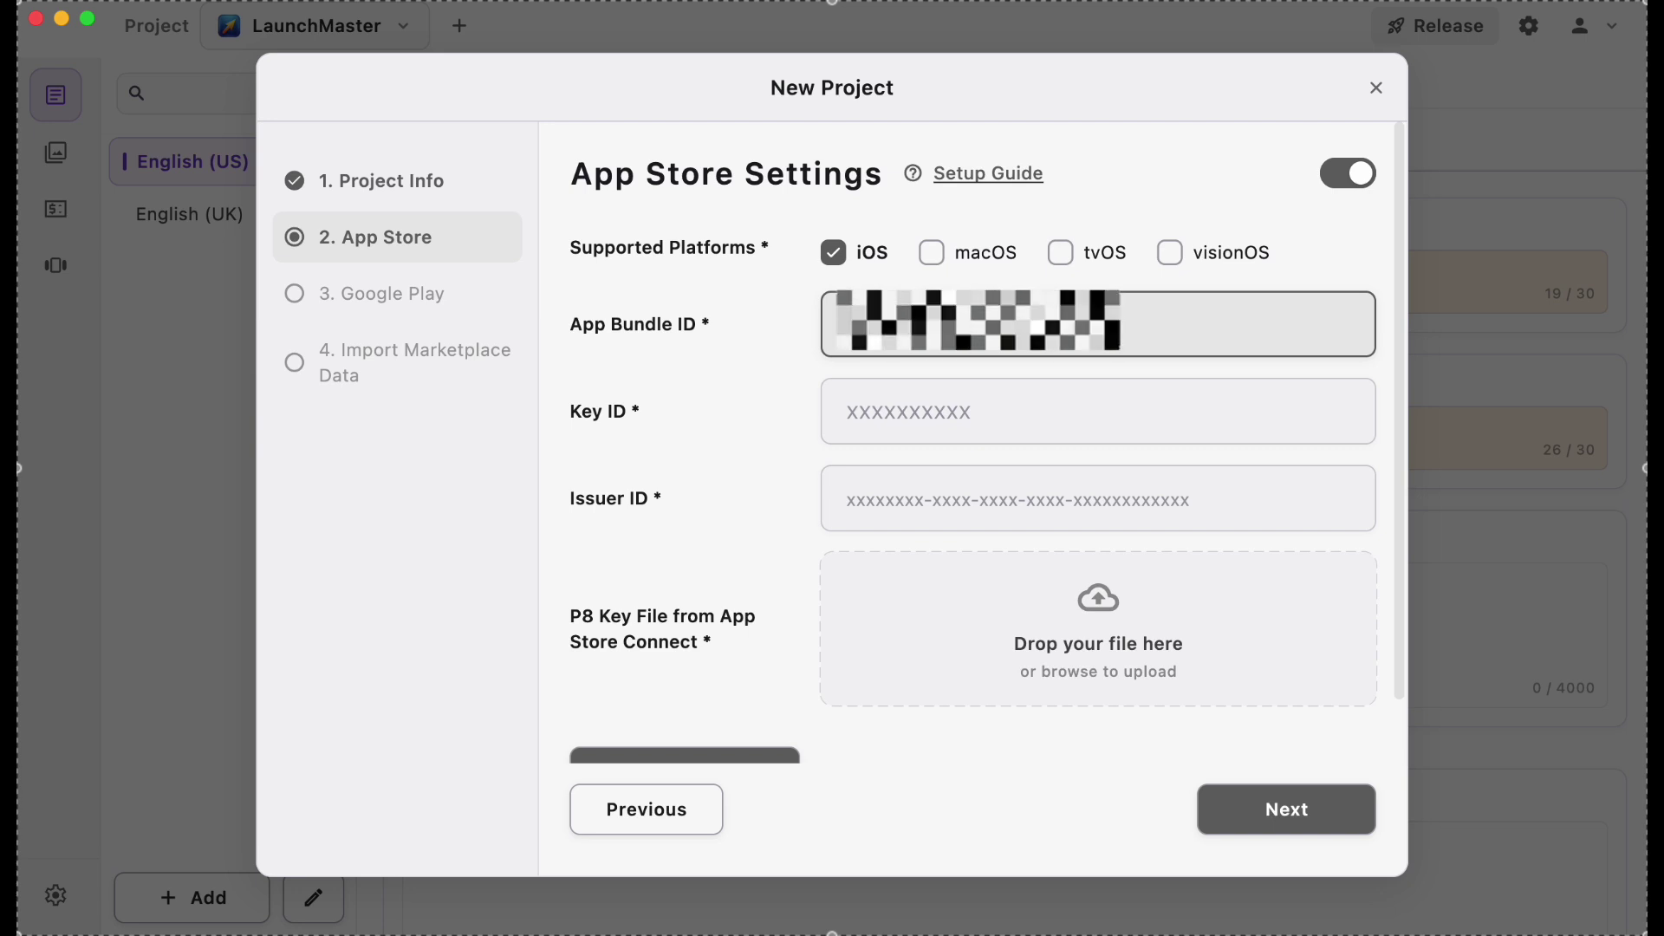
left_click(936, 394)
key("super+v")
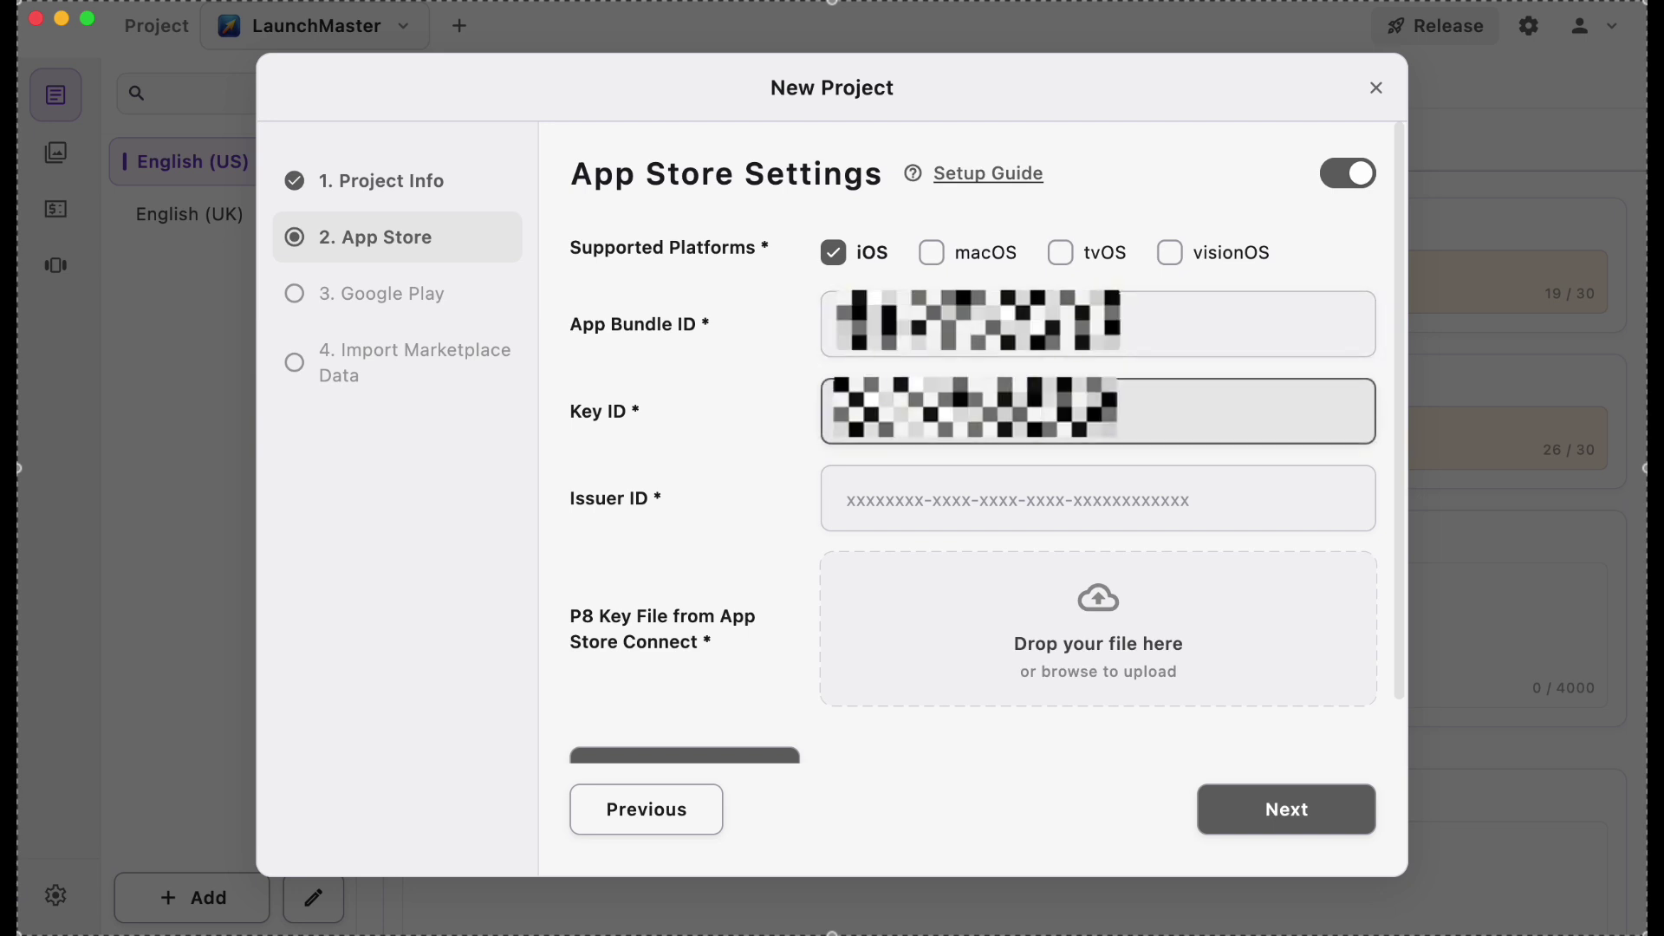
left_click(980, 493)
key("super+v")
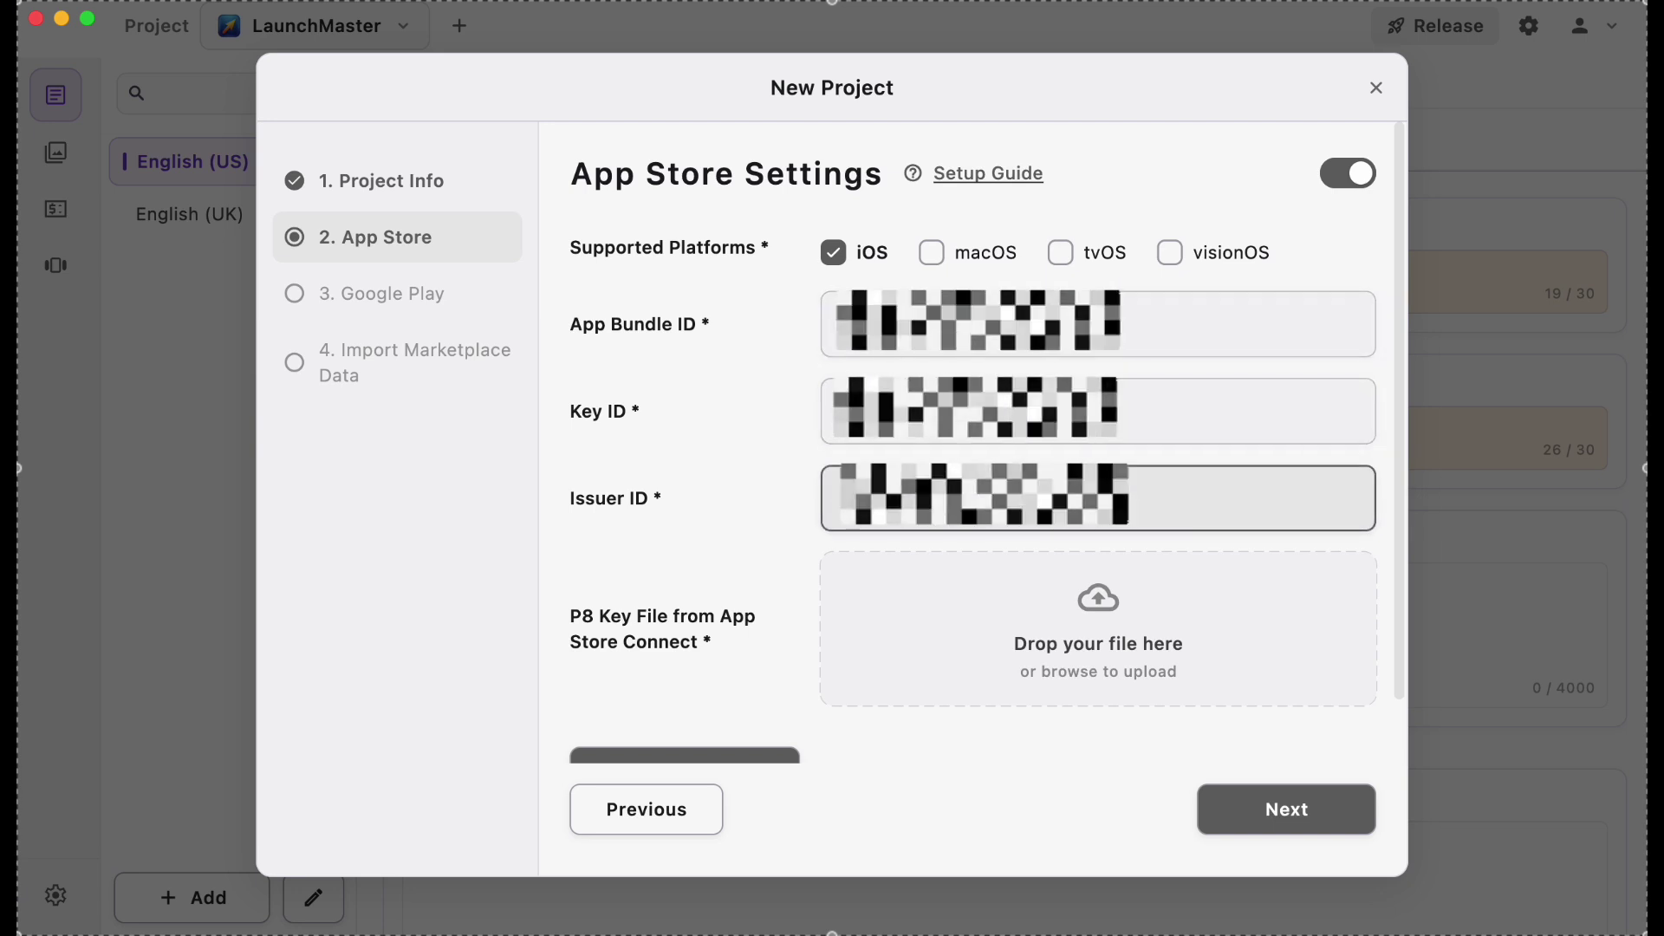
left_click(1052, 602)
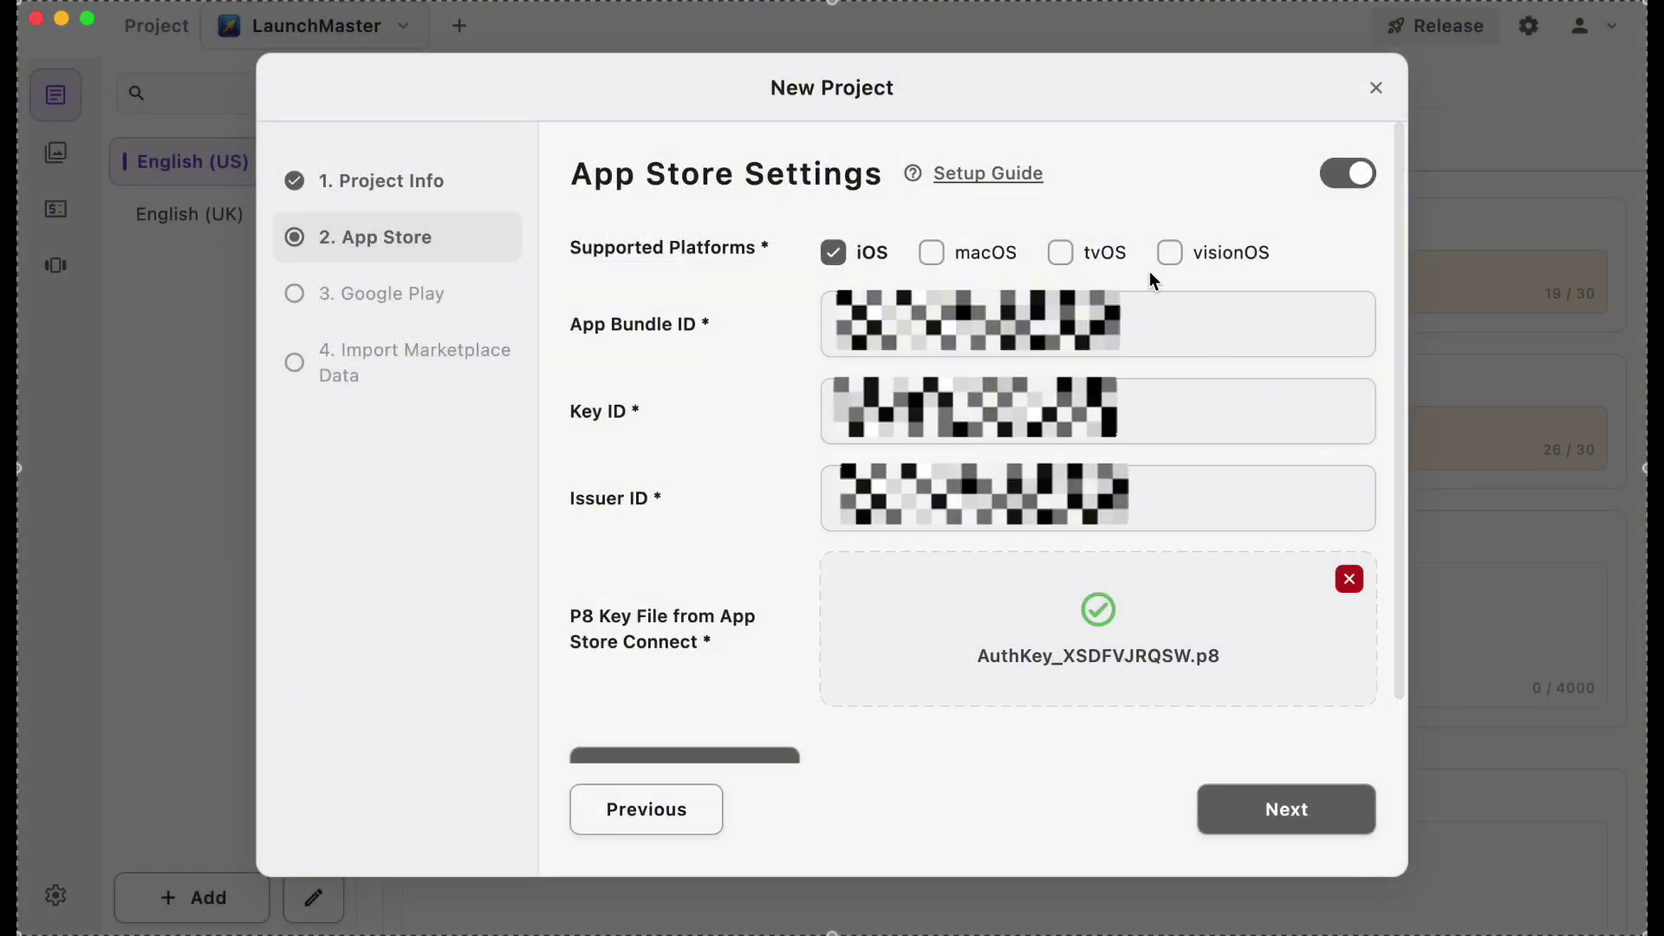
left_click(939, 251)
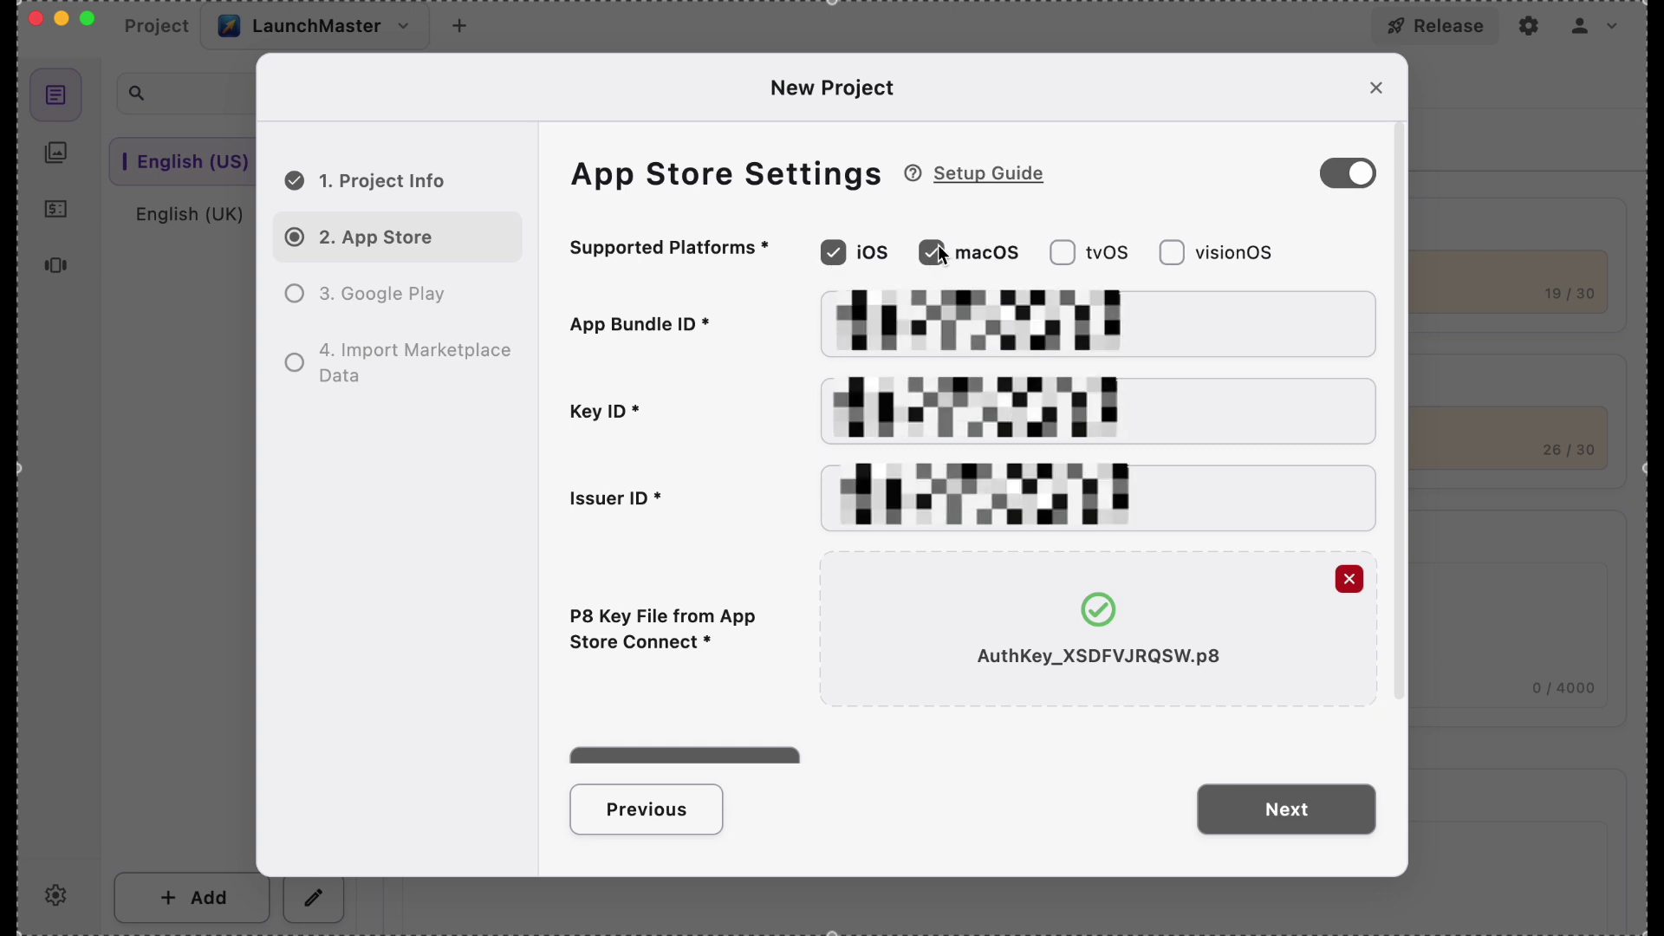
left_click(1071, 252)
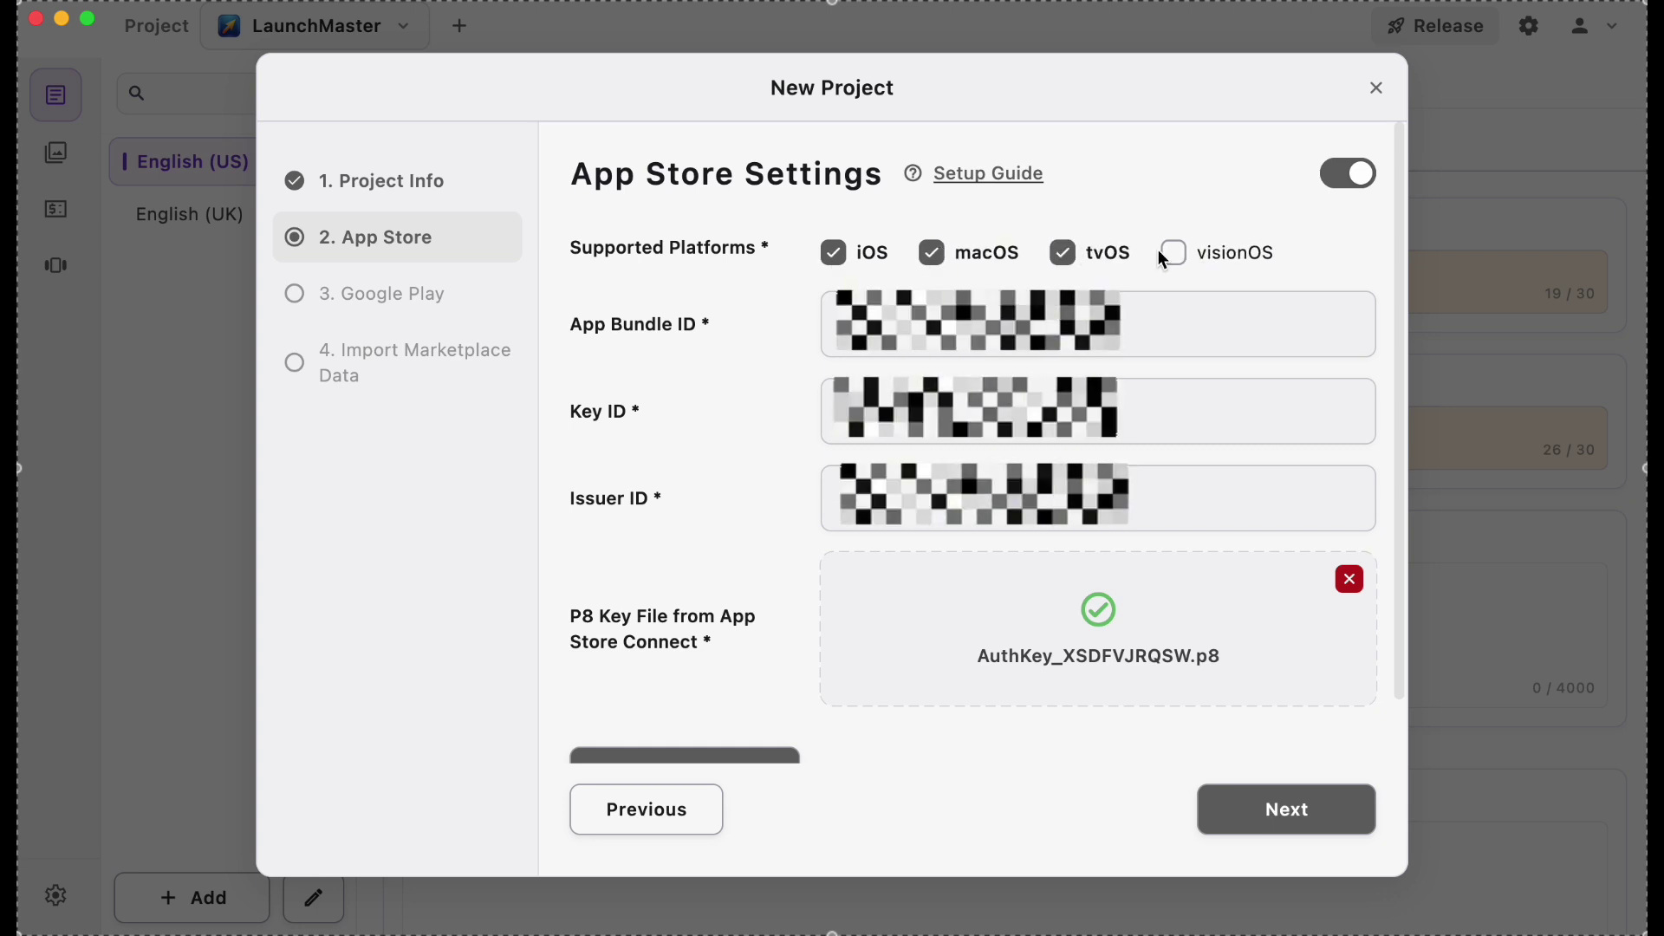
left_click(1069, 252)
left_click(939, 256)
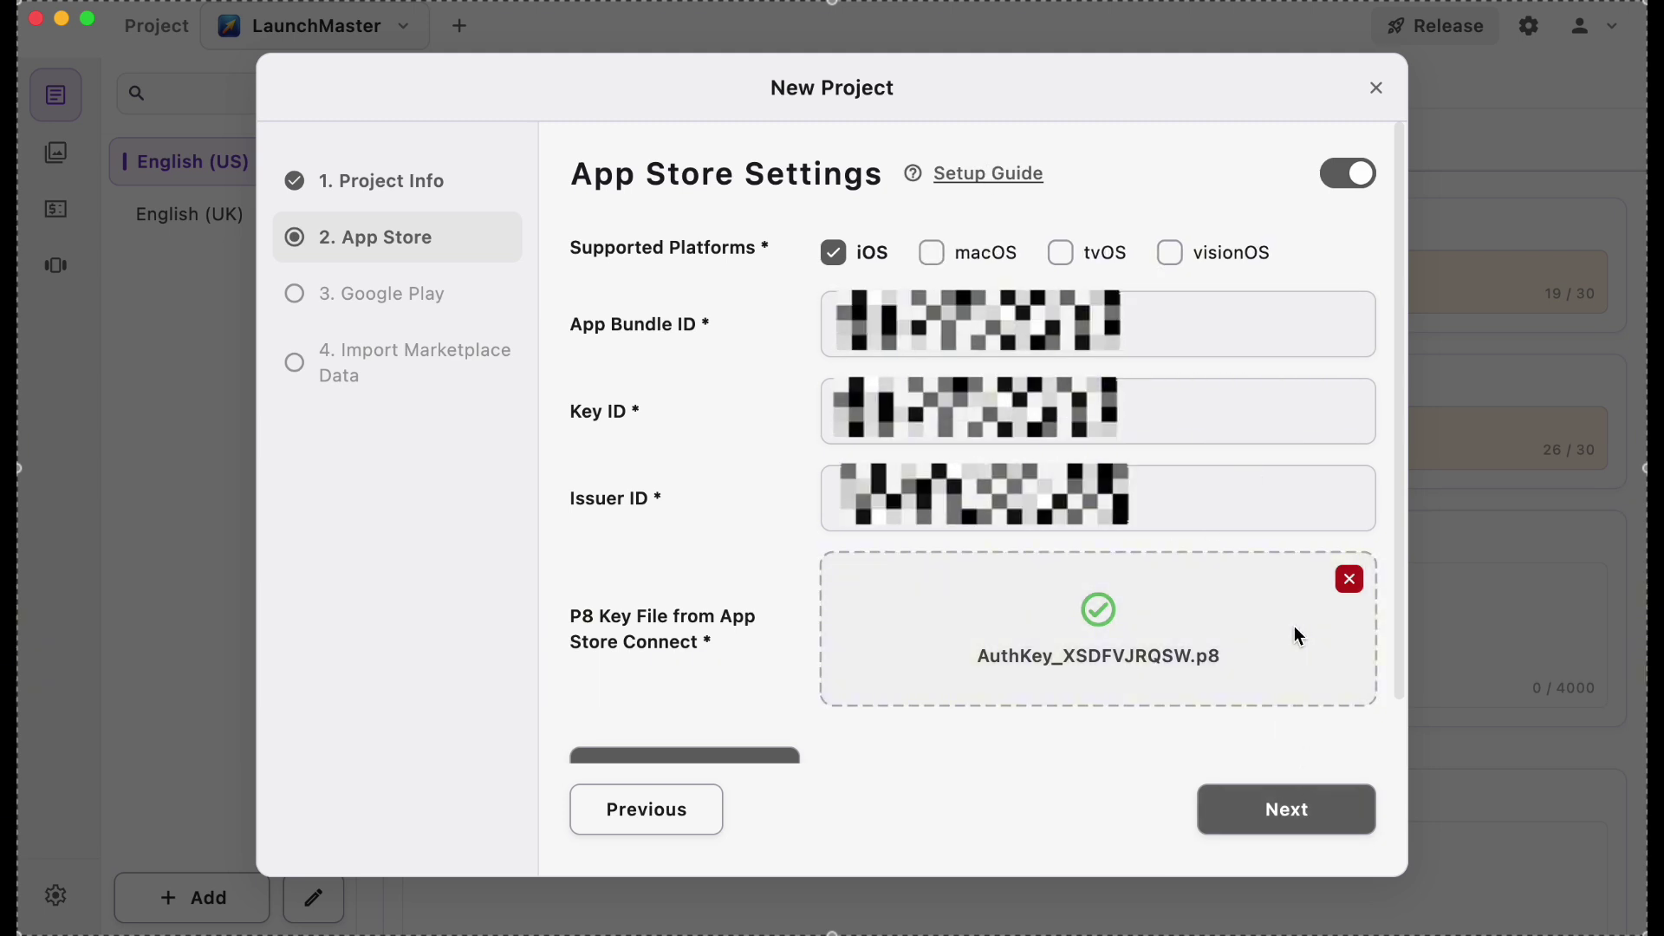
- Upload the service account credentials JSON file in the Google Play settings
left_click(1300, 809)
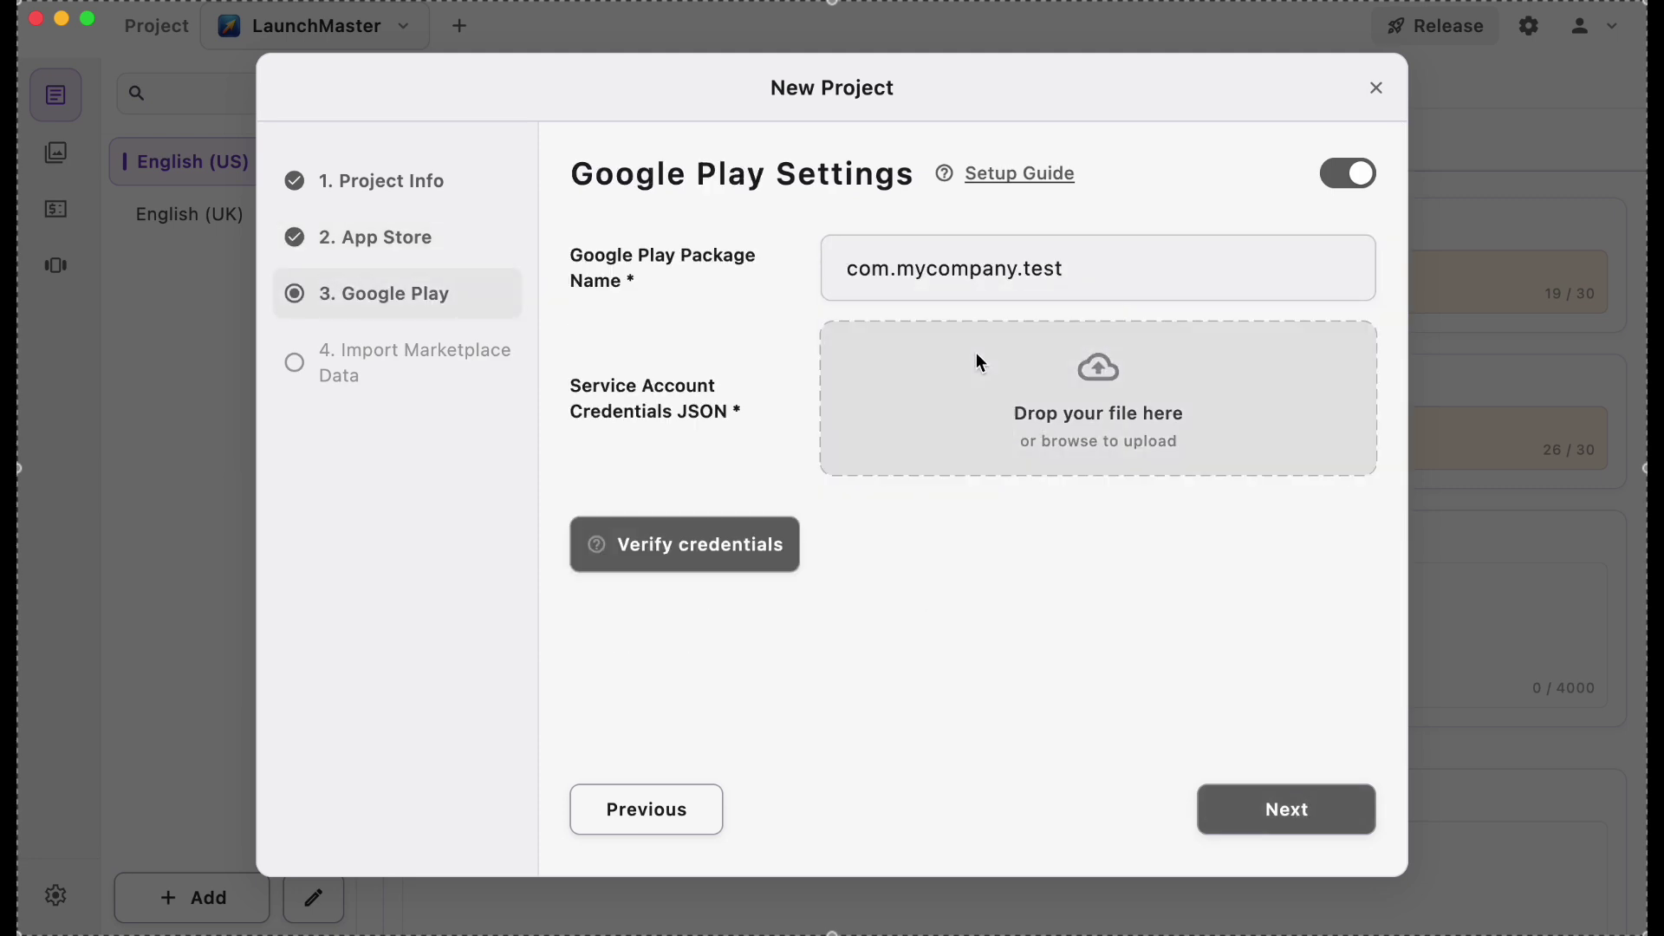
left_click(1104, 397)
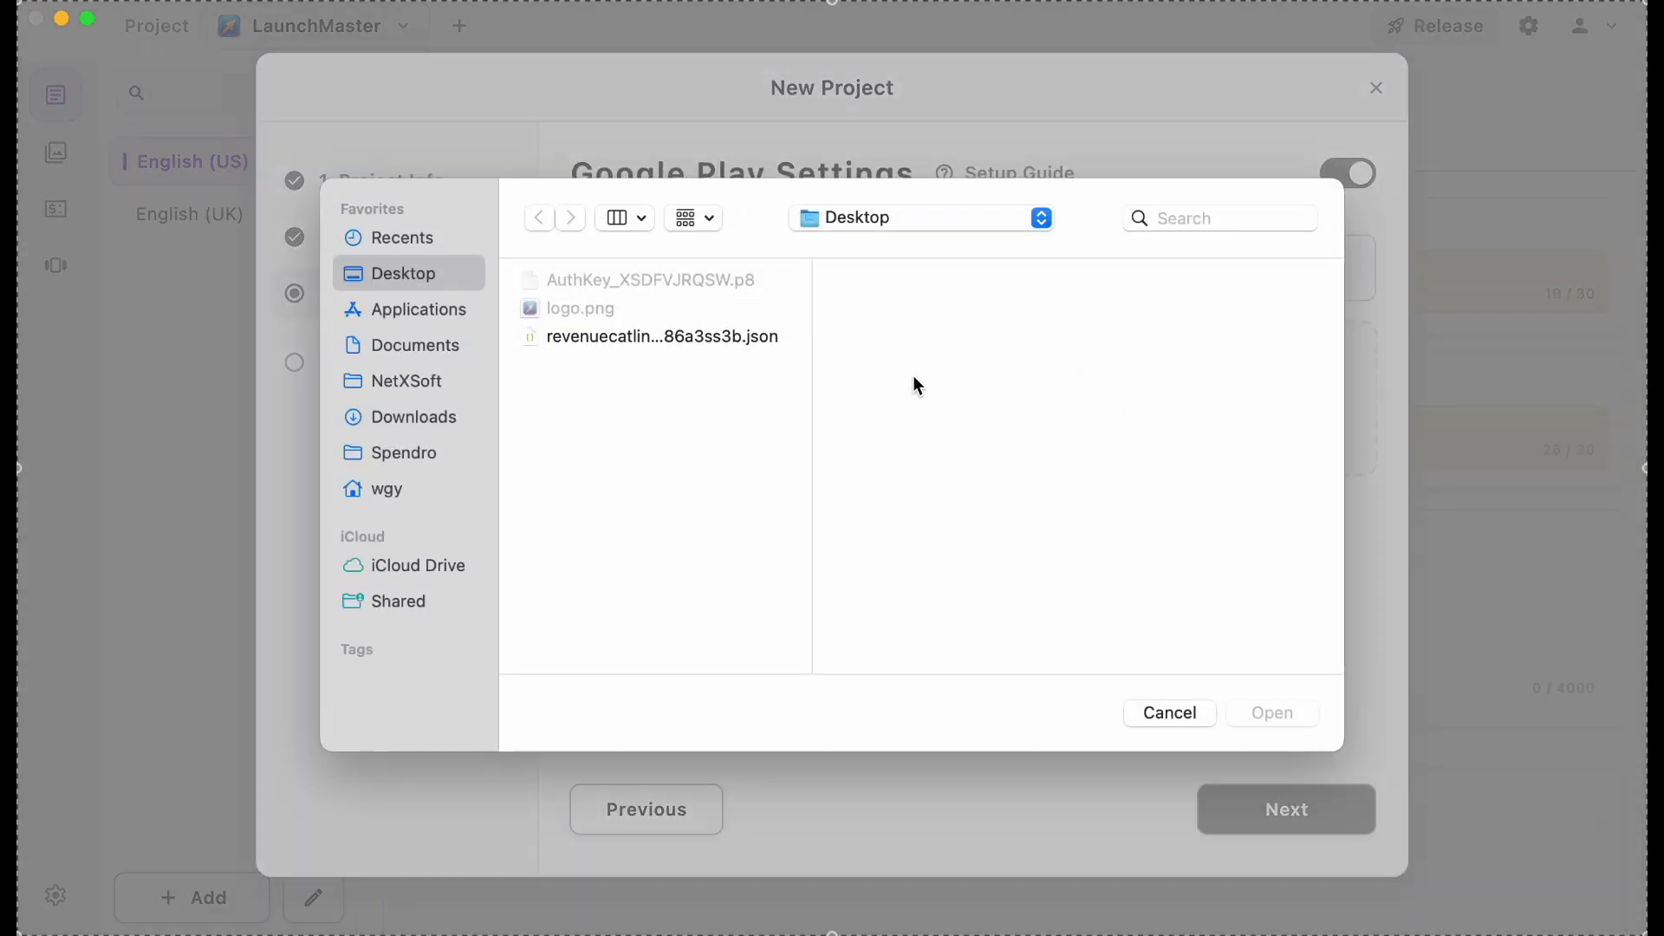
double_click(642, 338)
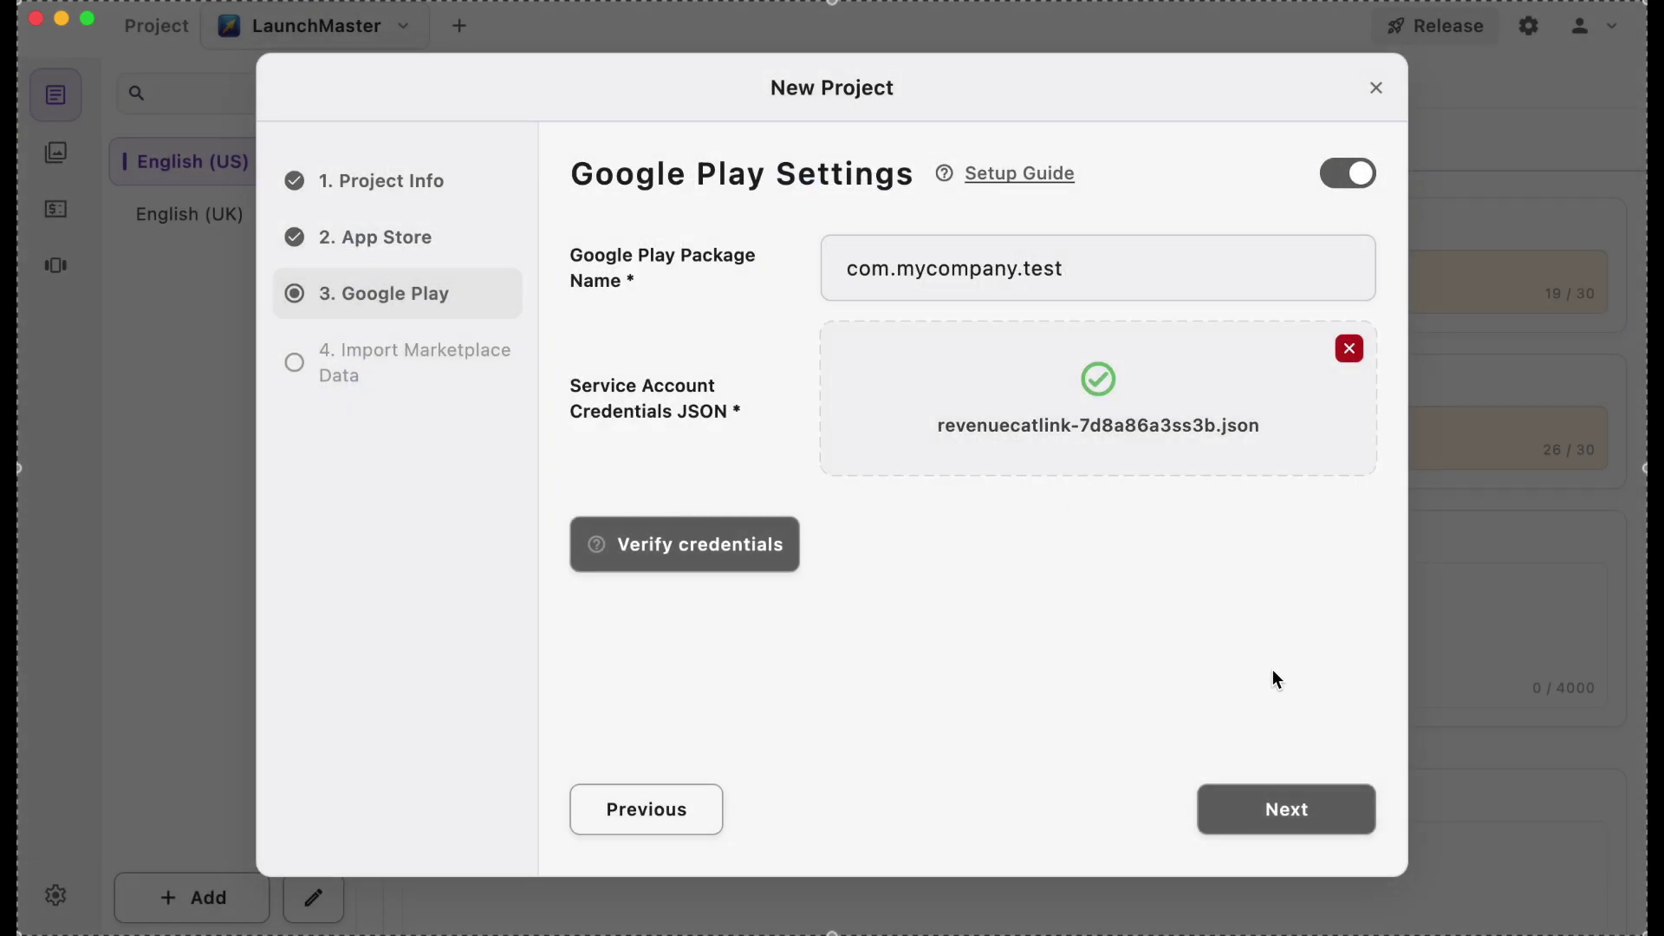
- Choose not to import existing content from the App Store and Google Play, and finish creating the project
left_click(1297, 808)
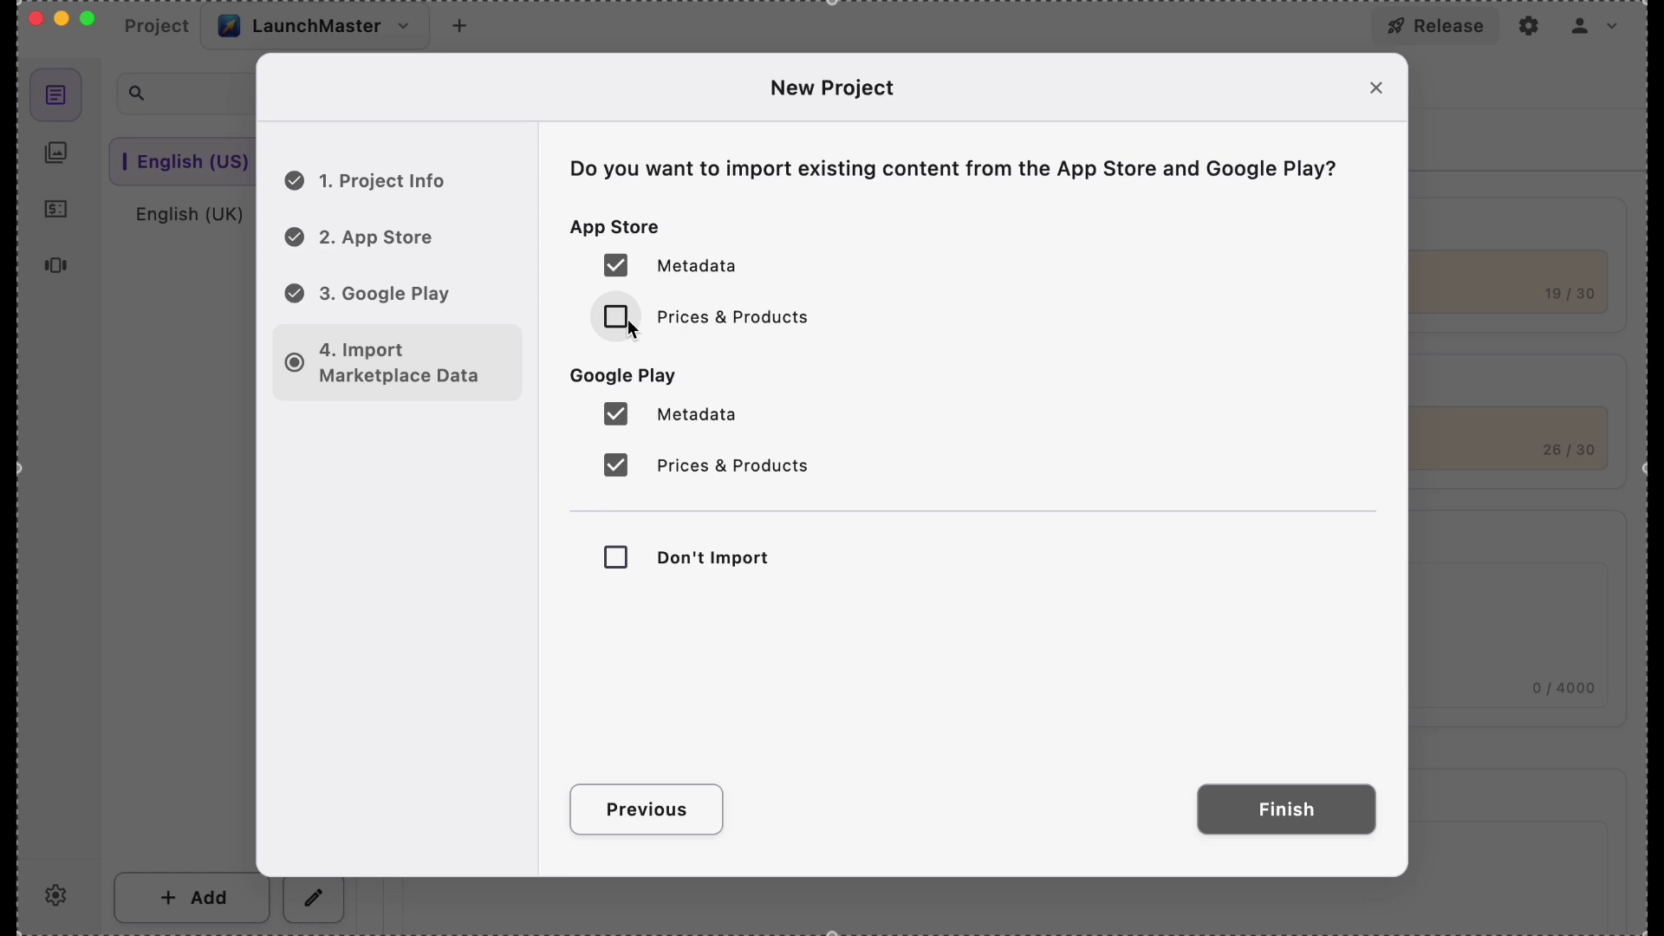
left_click(616, 557)
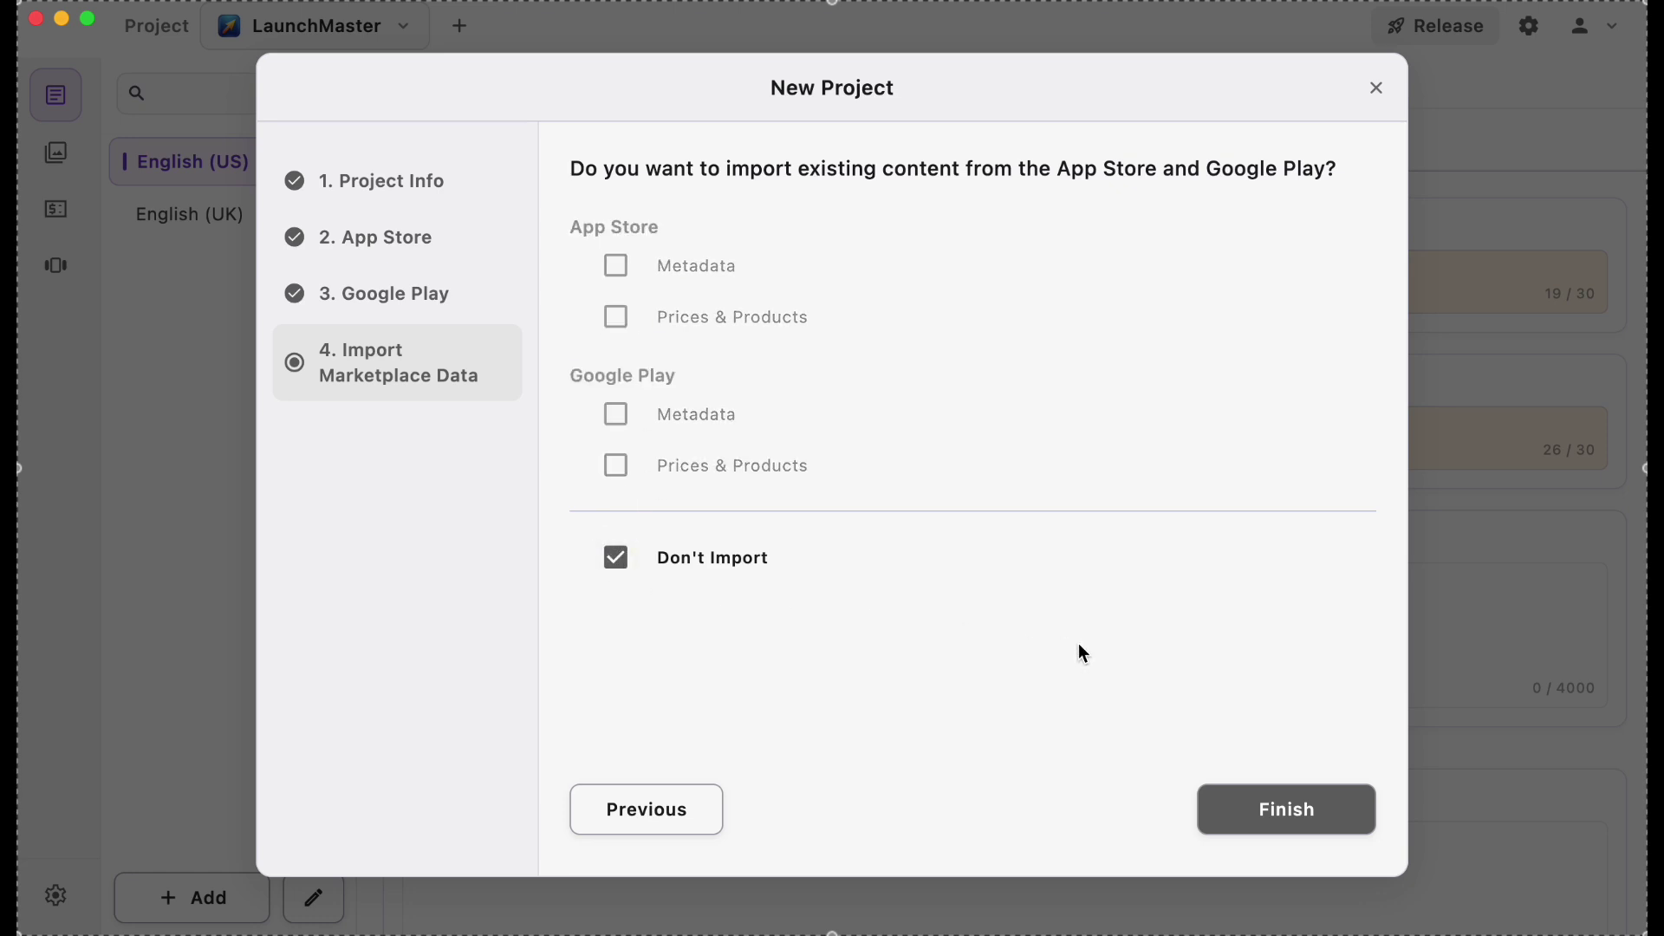
left_click(1271, 791)
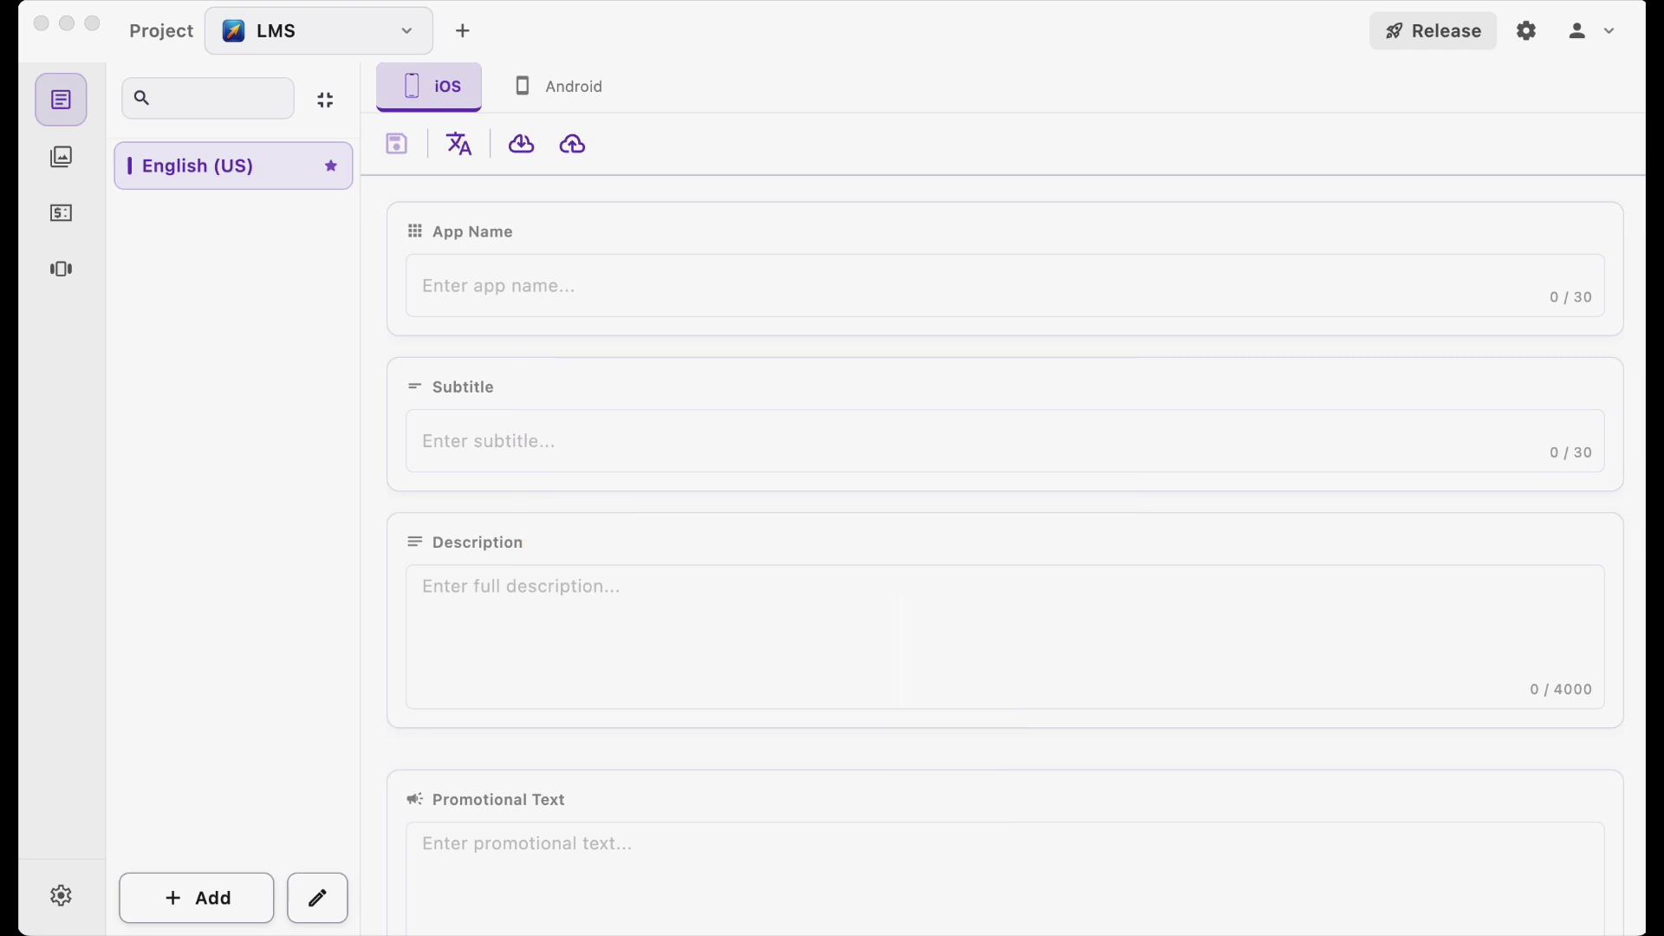
- Add French (France) as a language of the LMS project
left_click(561, 84)
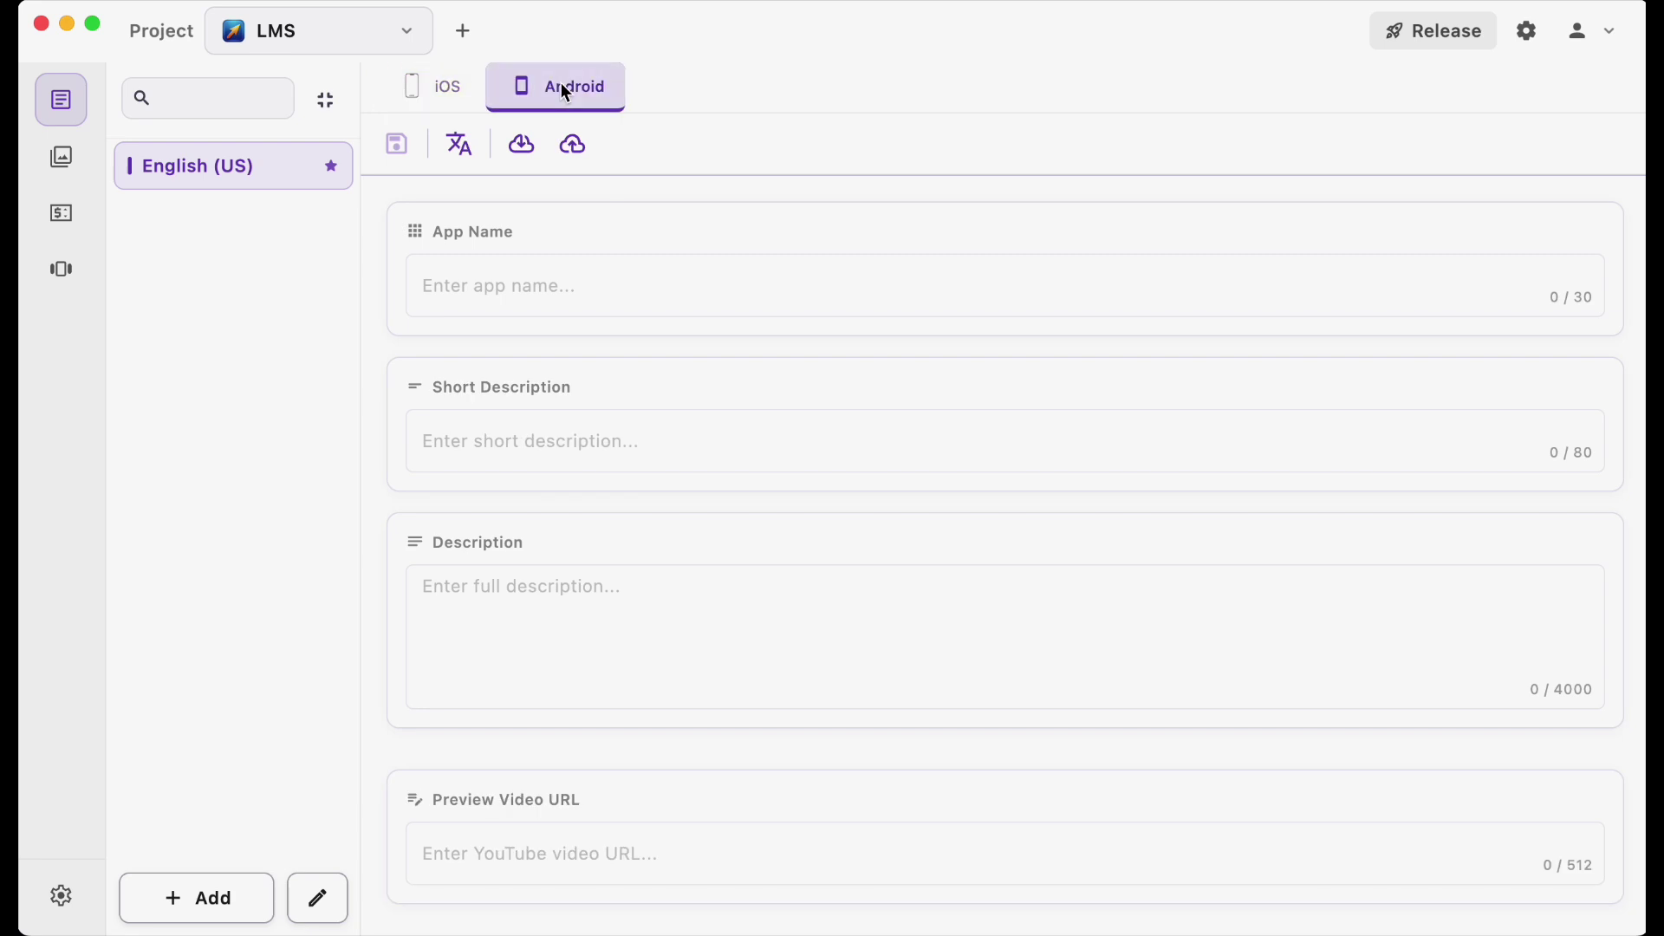
left_click(459, 97)
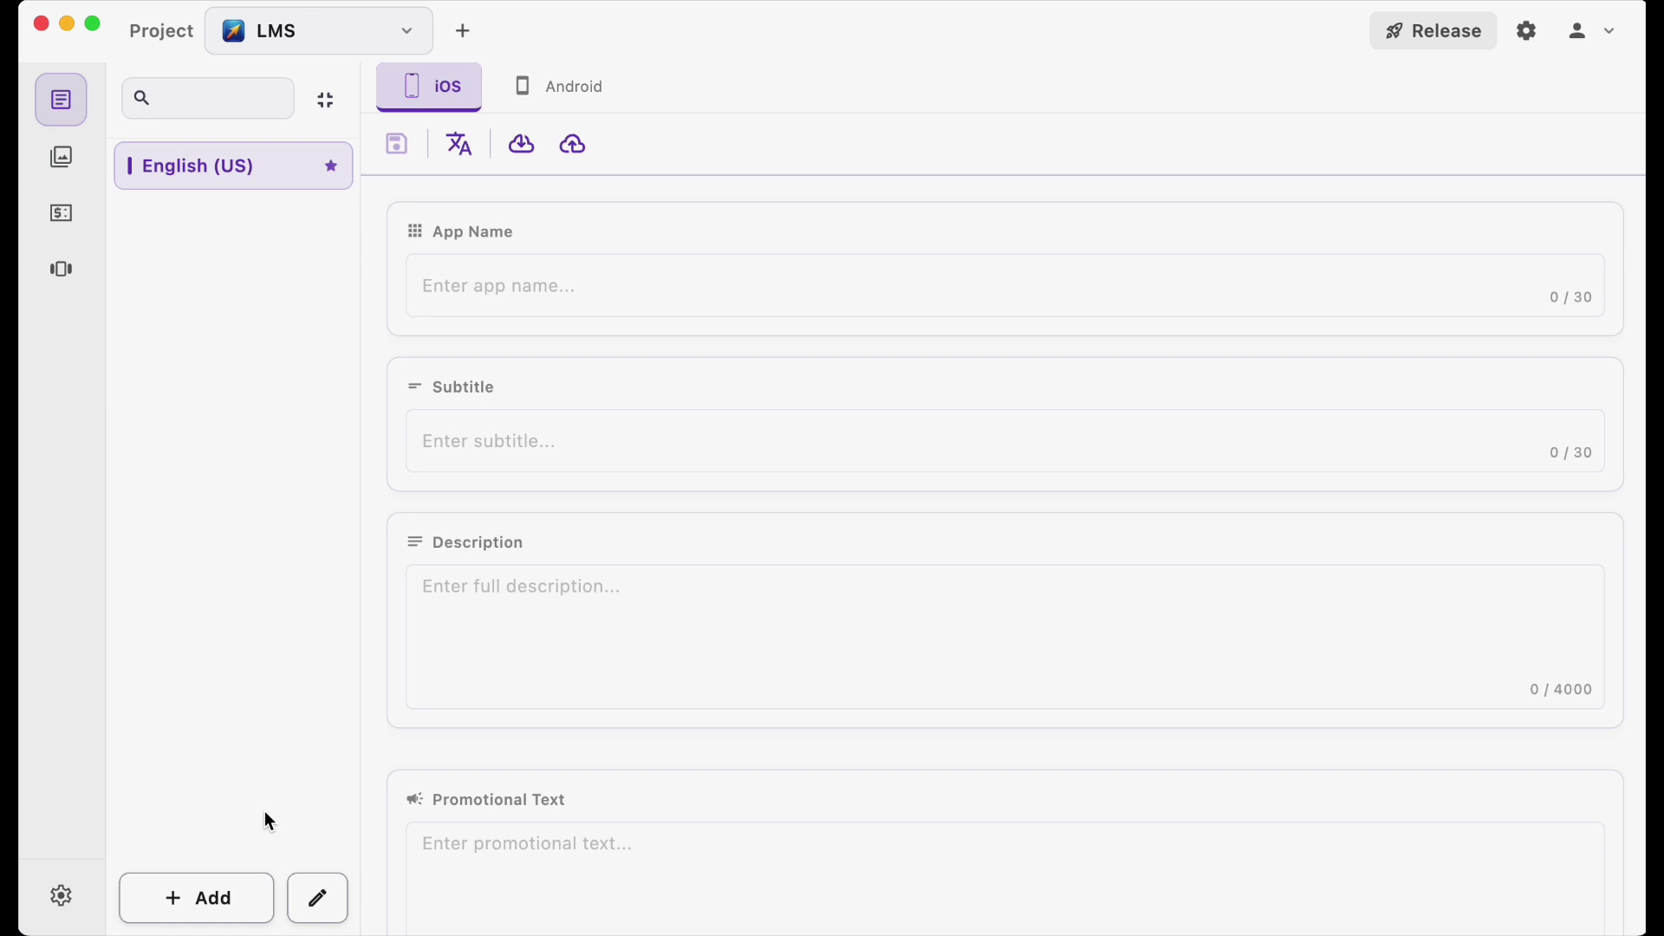
left_click(206, 891)
type("f")
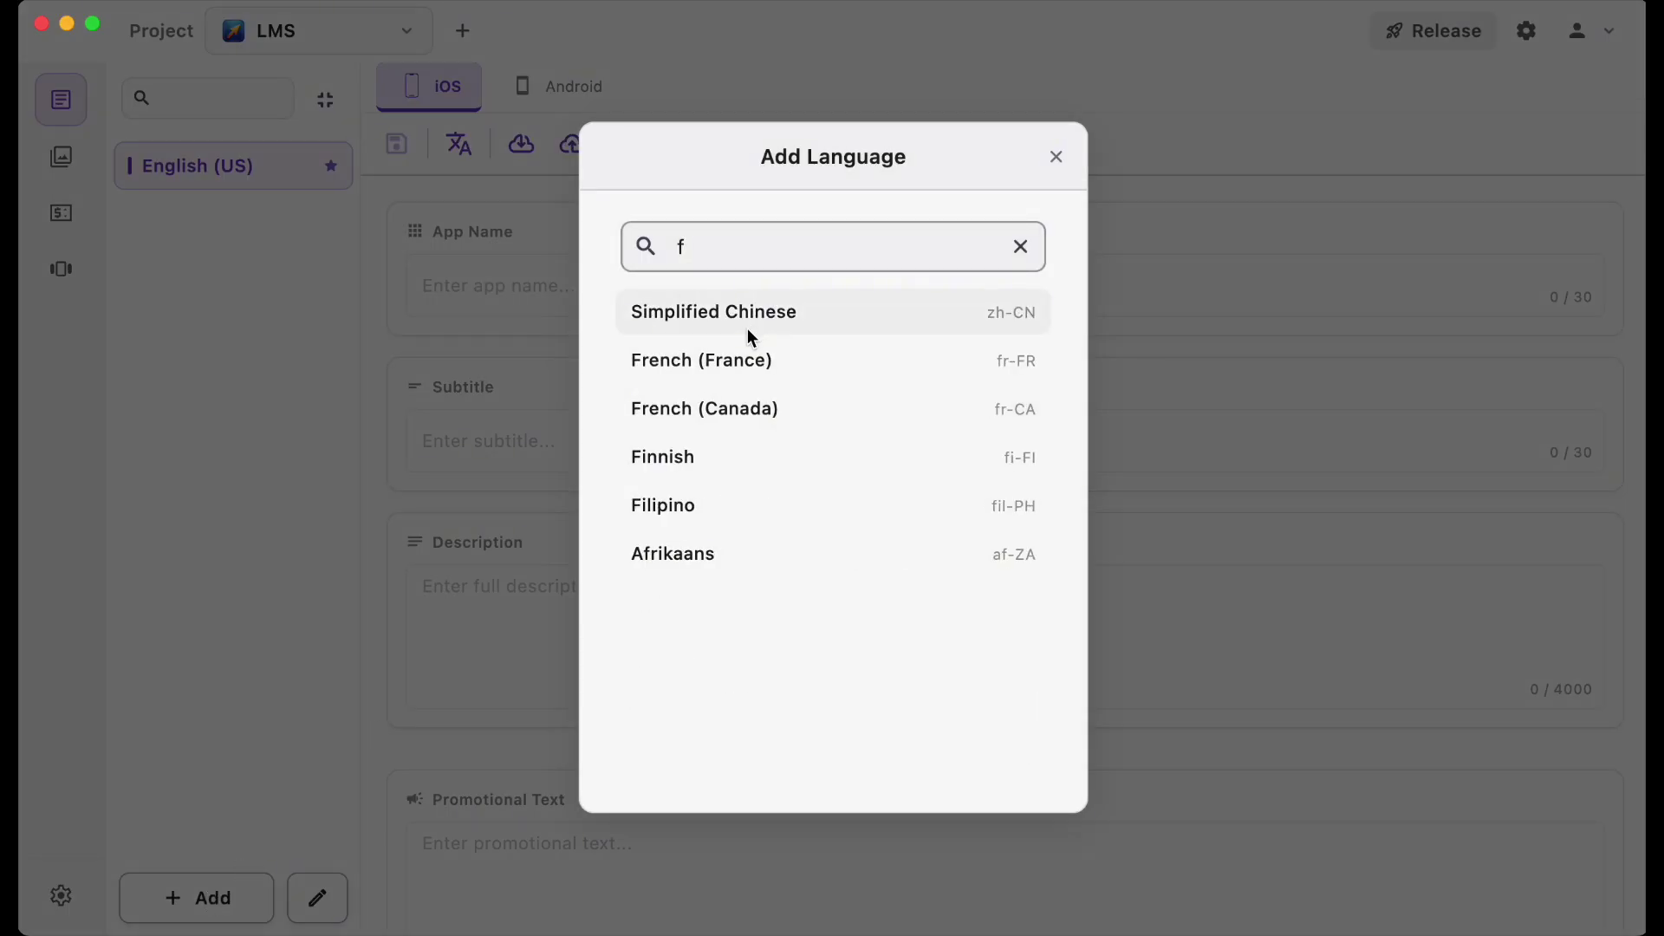
left_click(725, 359)
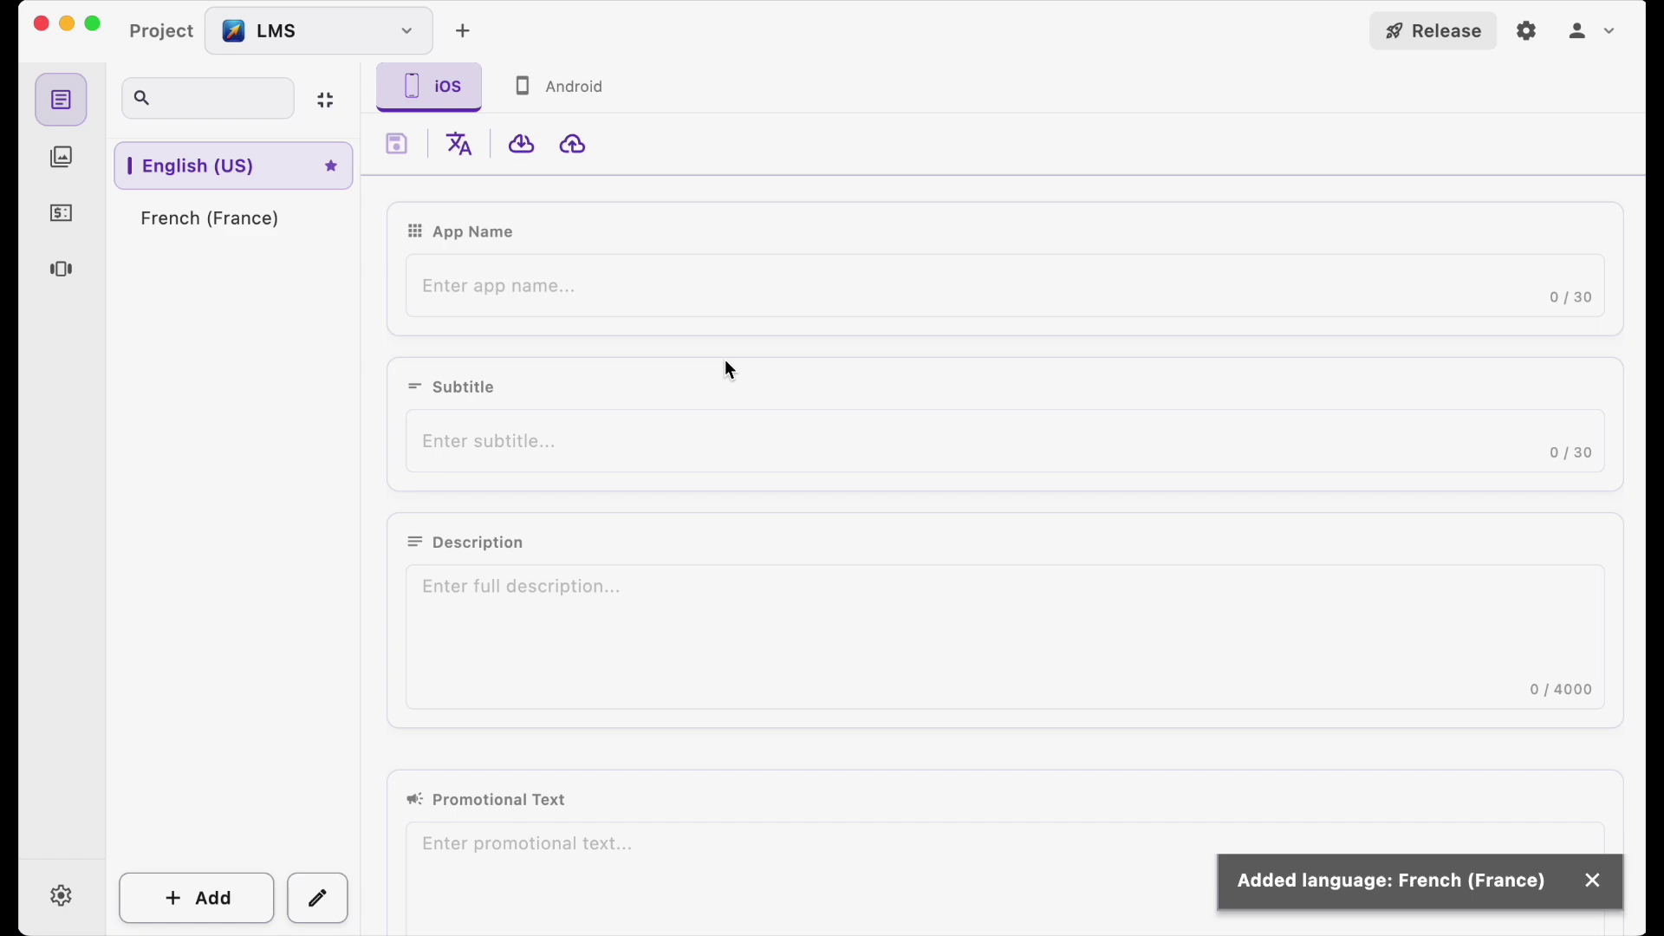
- Look through the metadata and screenshot sections for both languages and the iOS and Android metadata fields
left_click(196, 220)
left_click(143, 166)
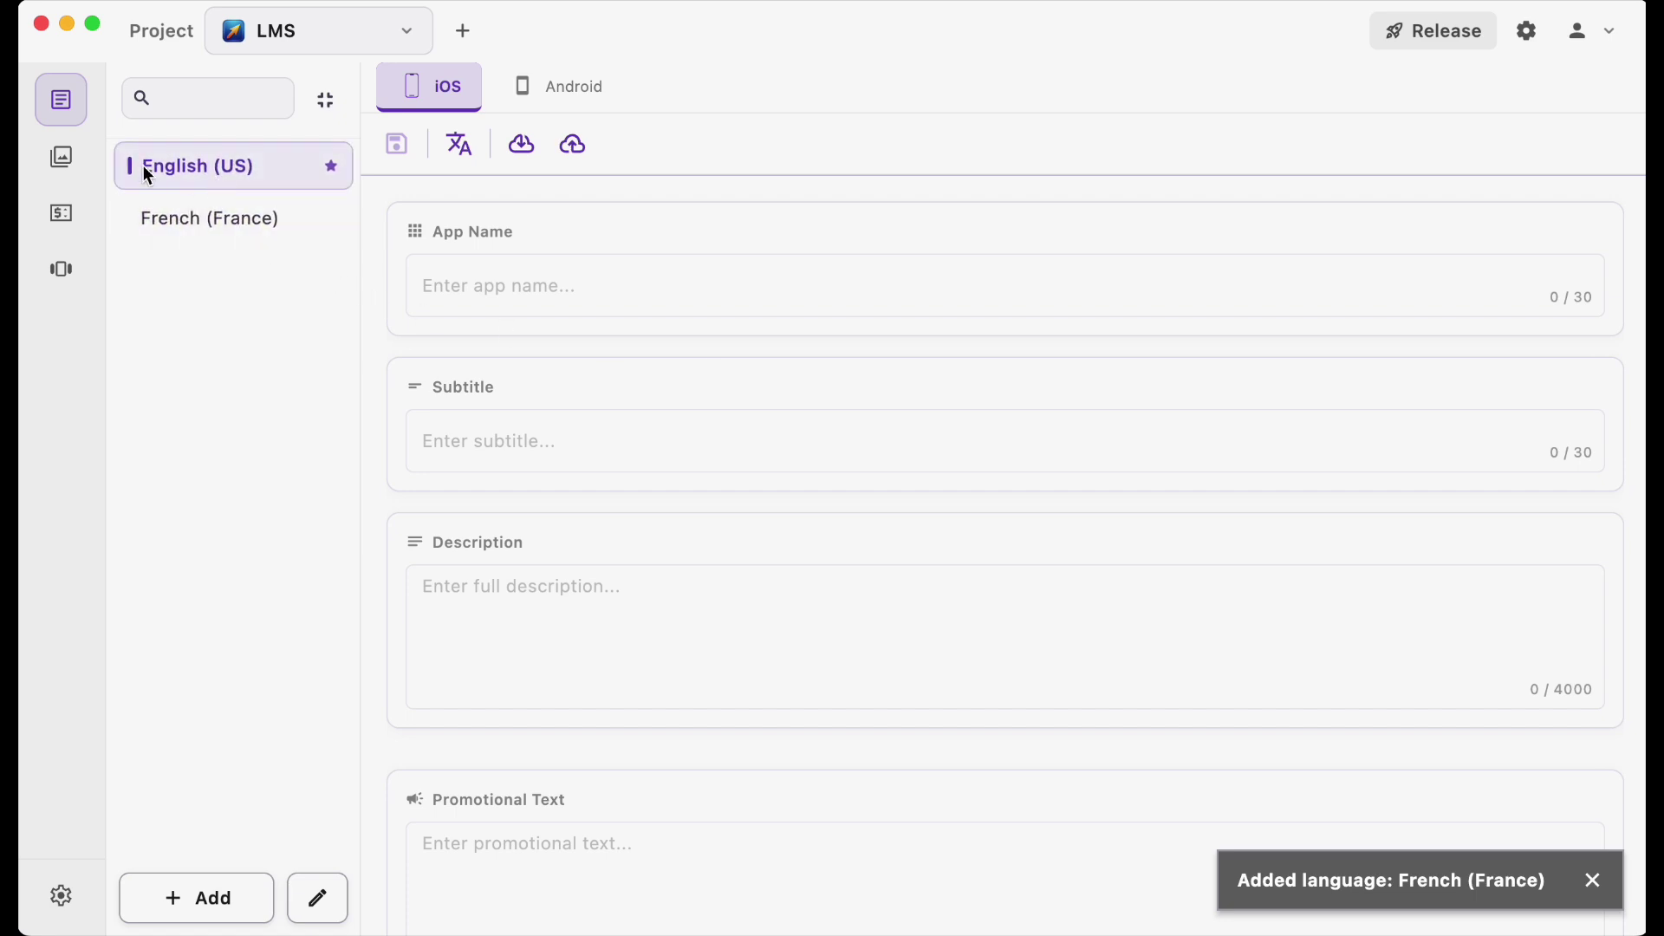
left_click(66, 158)
left_click(210, 215)
left_click(204, 177)
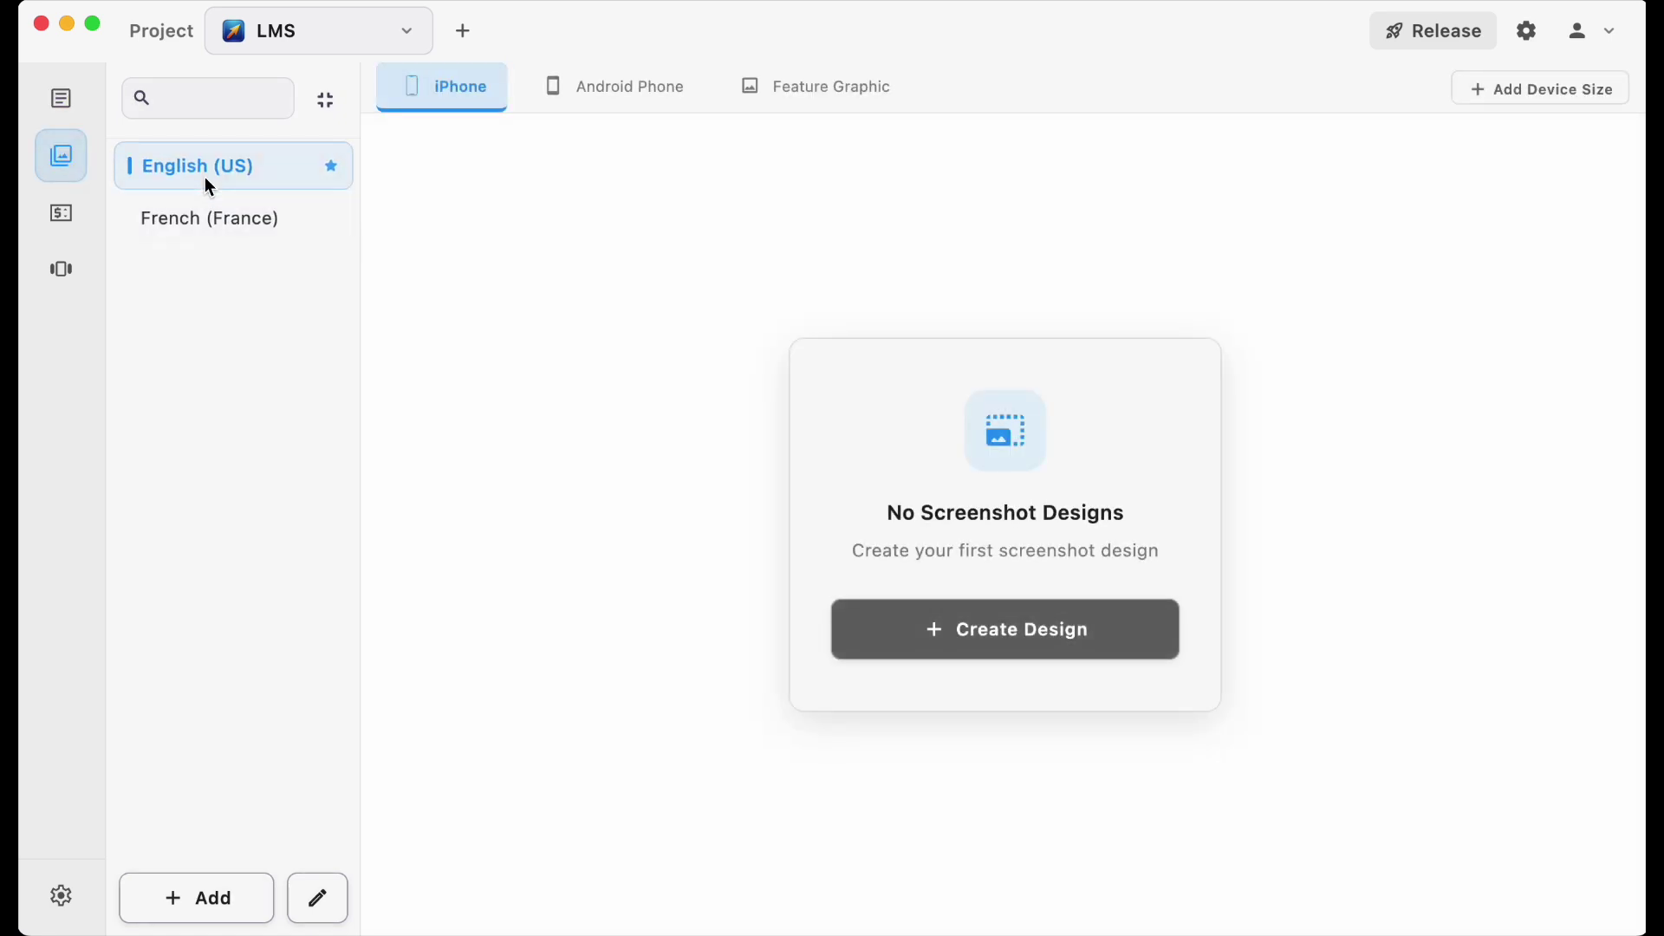
left_click(68, 105)
left_click(556, 90)
left_click(429, 91)
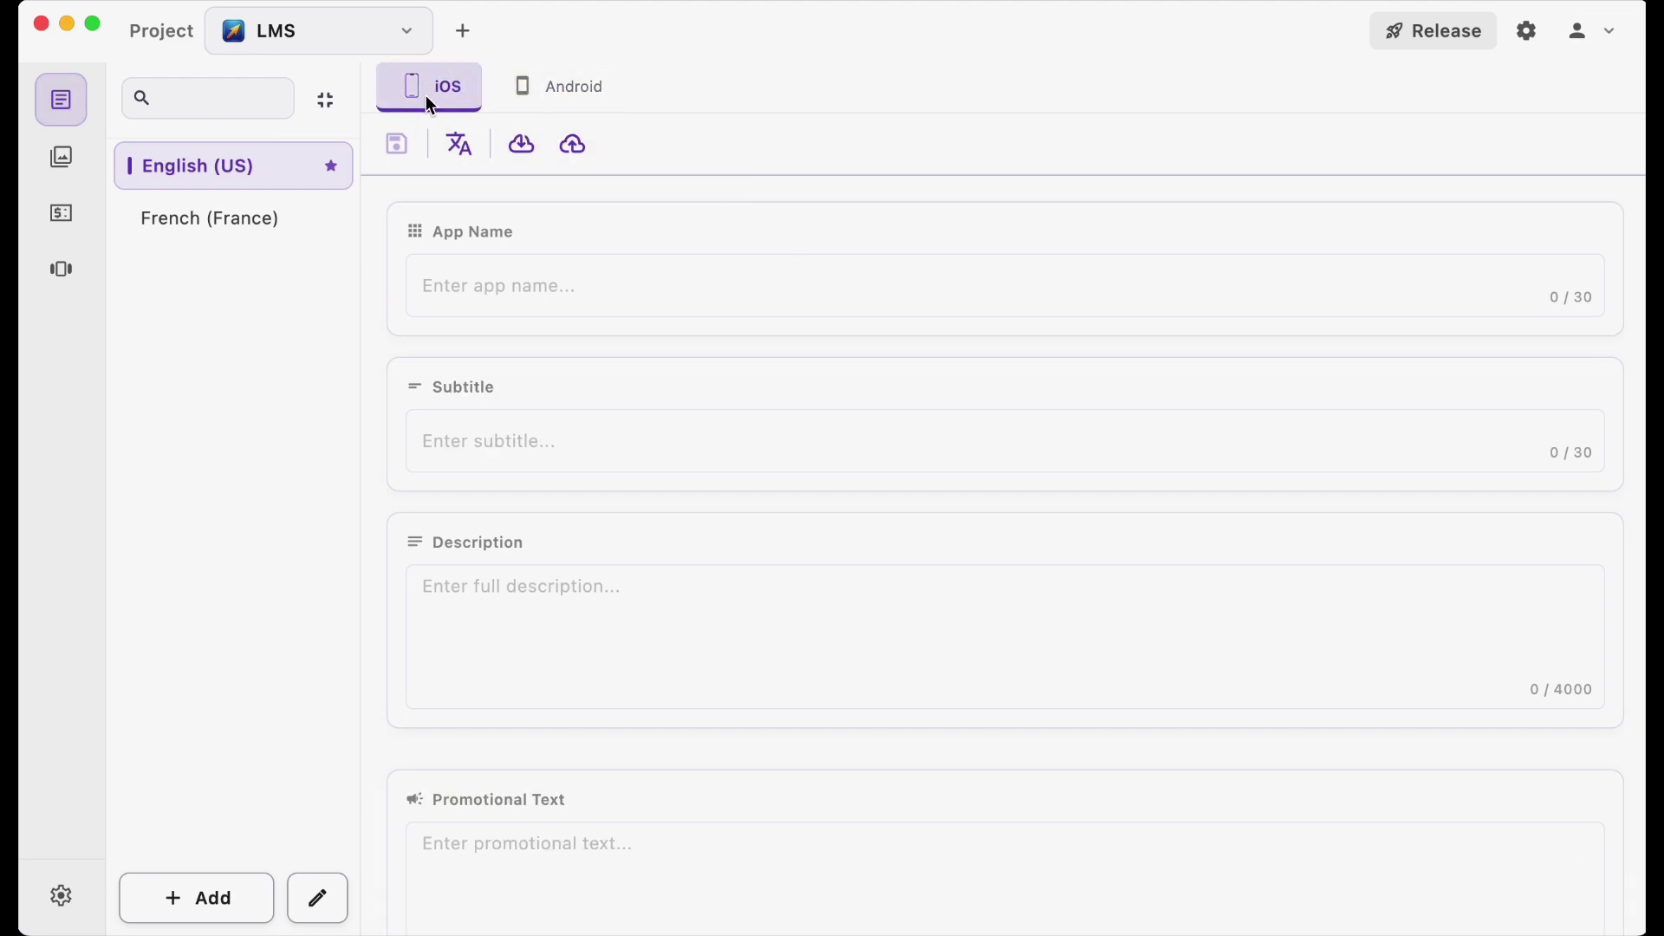
- Set the English (US) iOS app name to "My first app" and save the draft
left_click(570, 274)
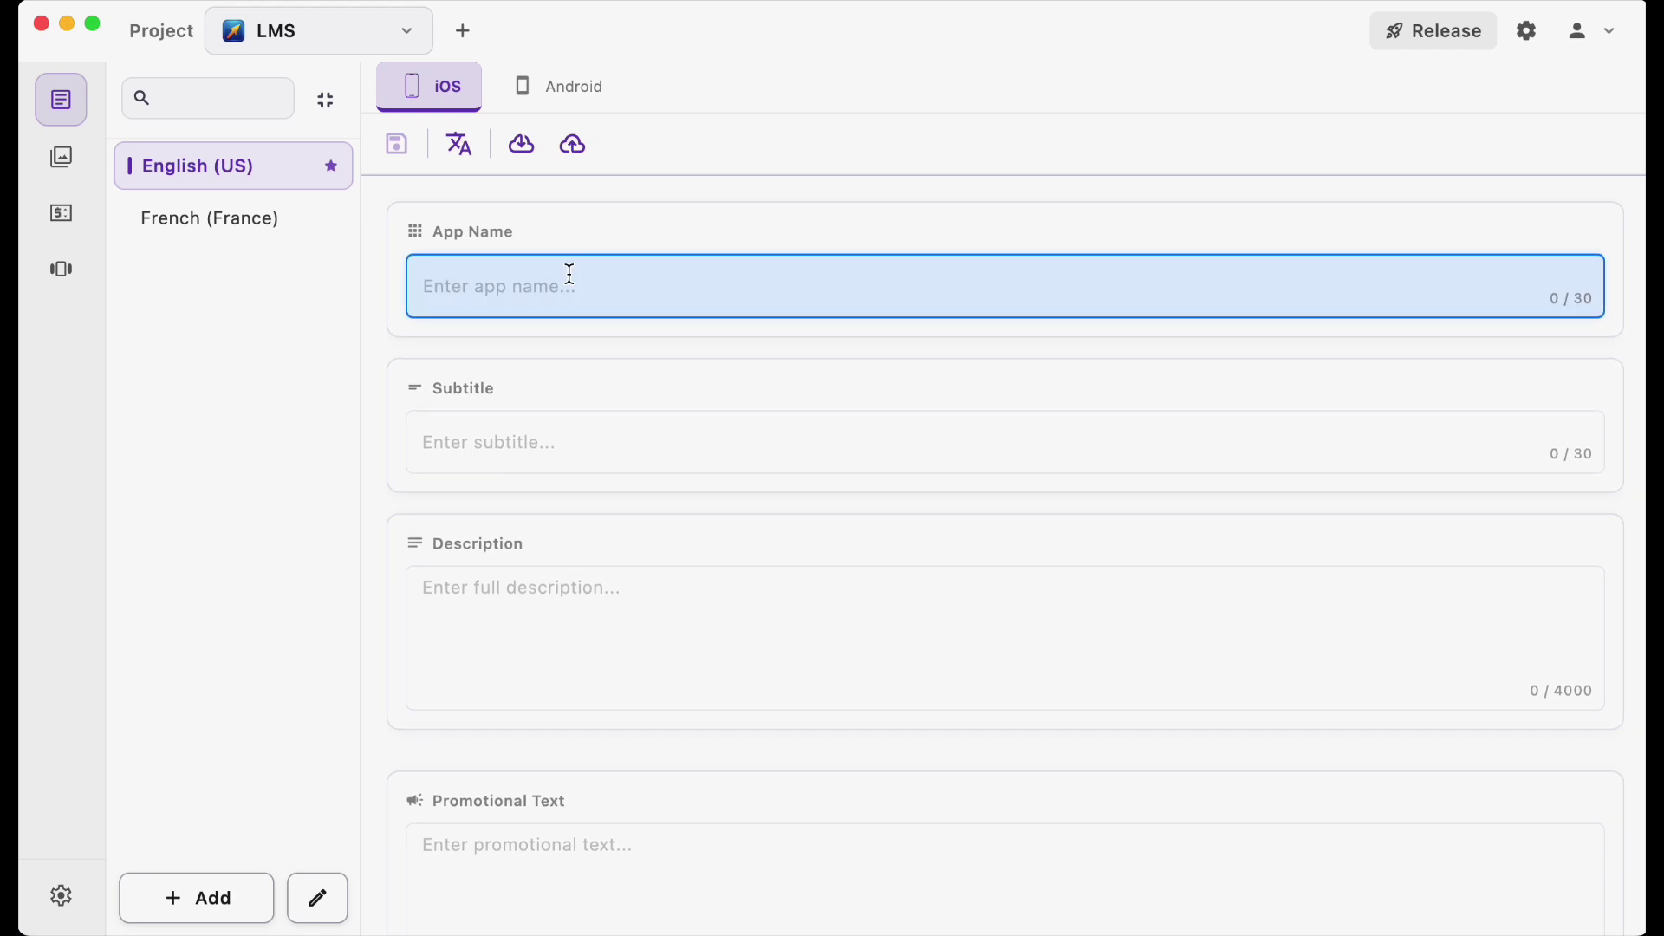
type("My fir")
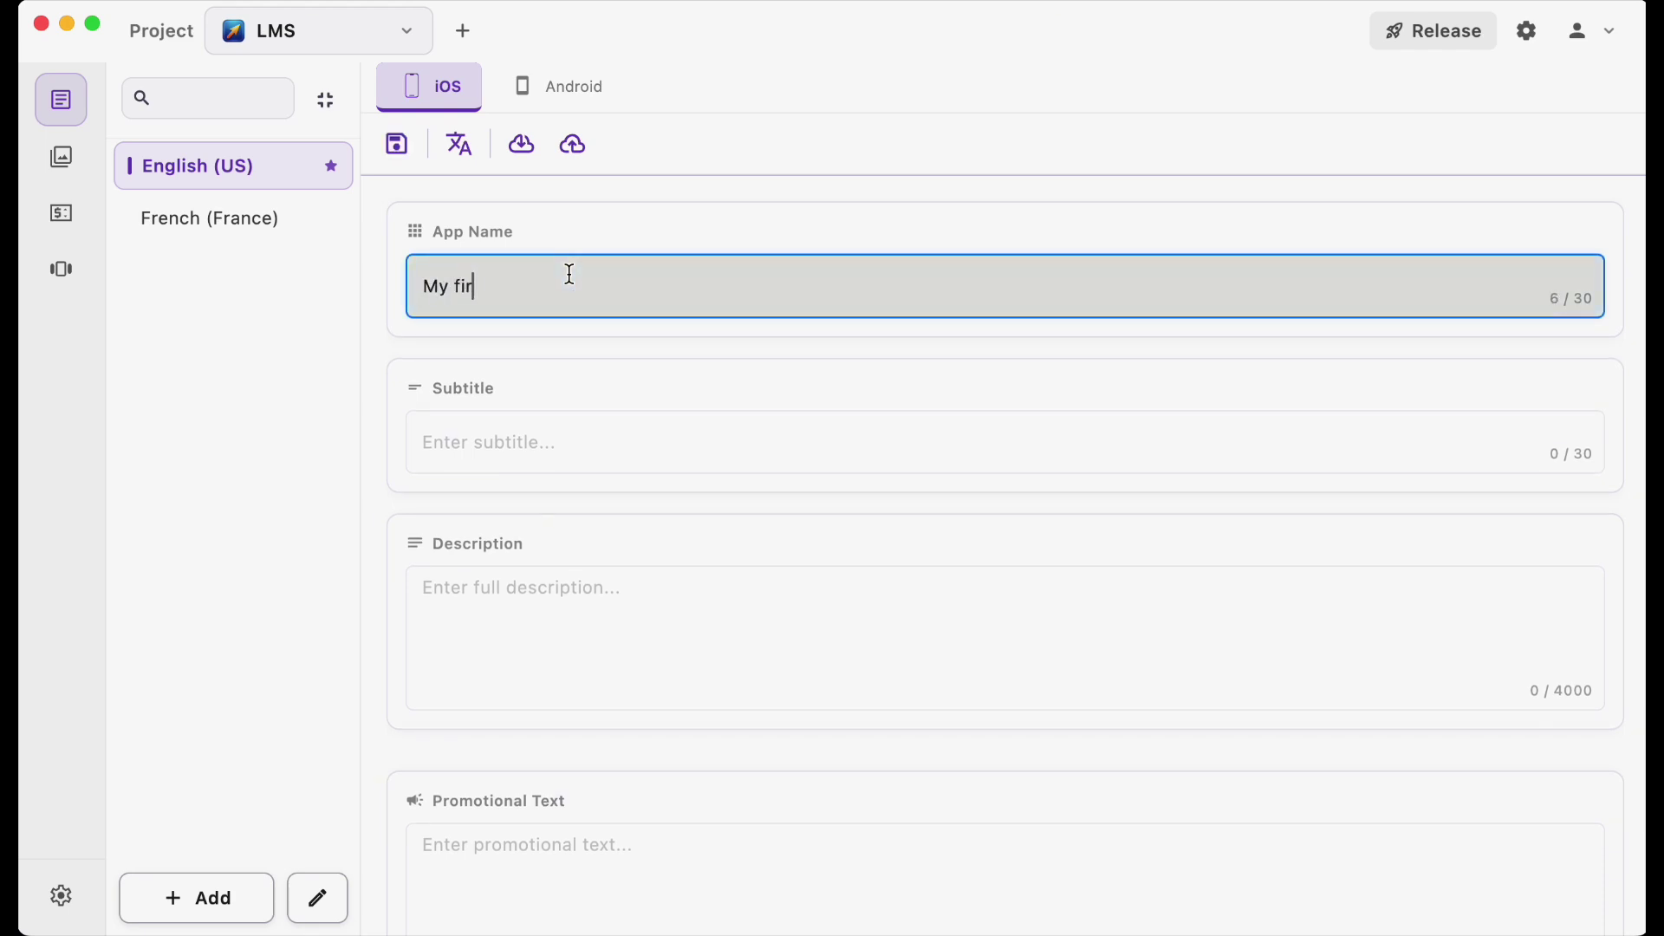
type("st app")
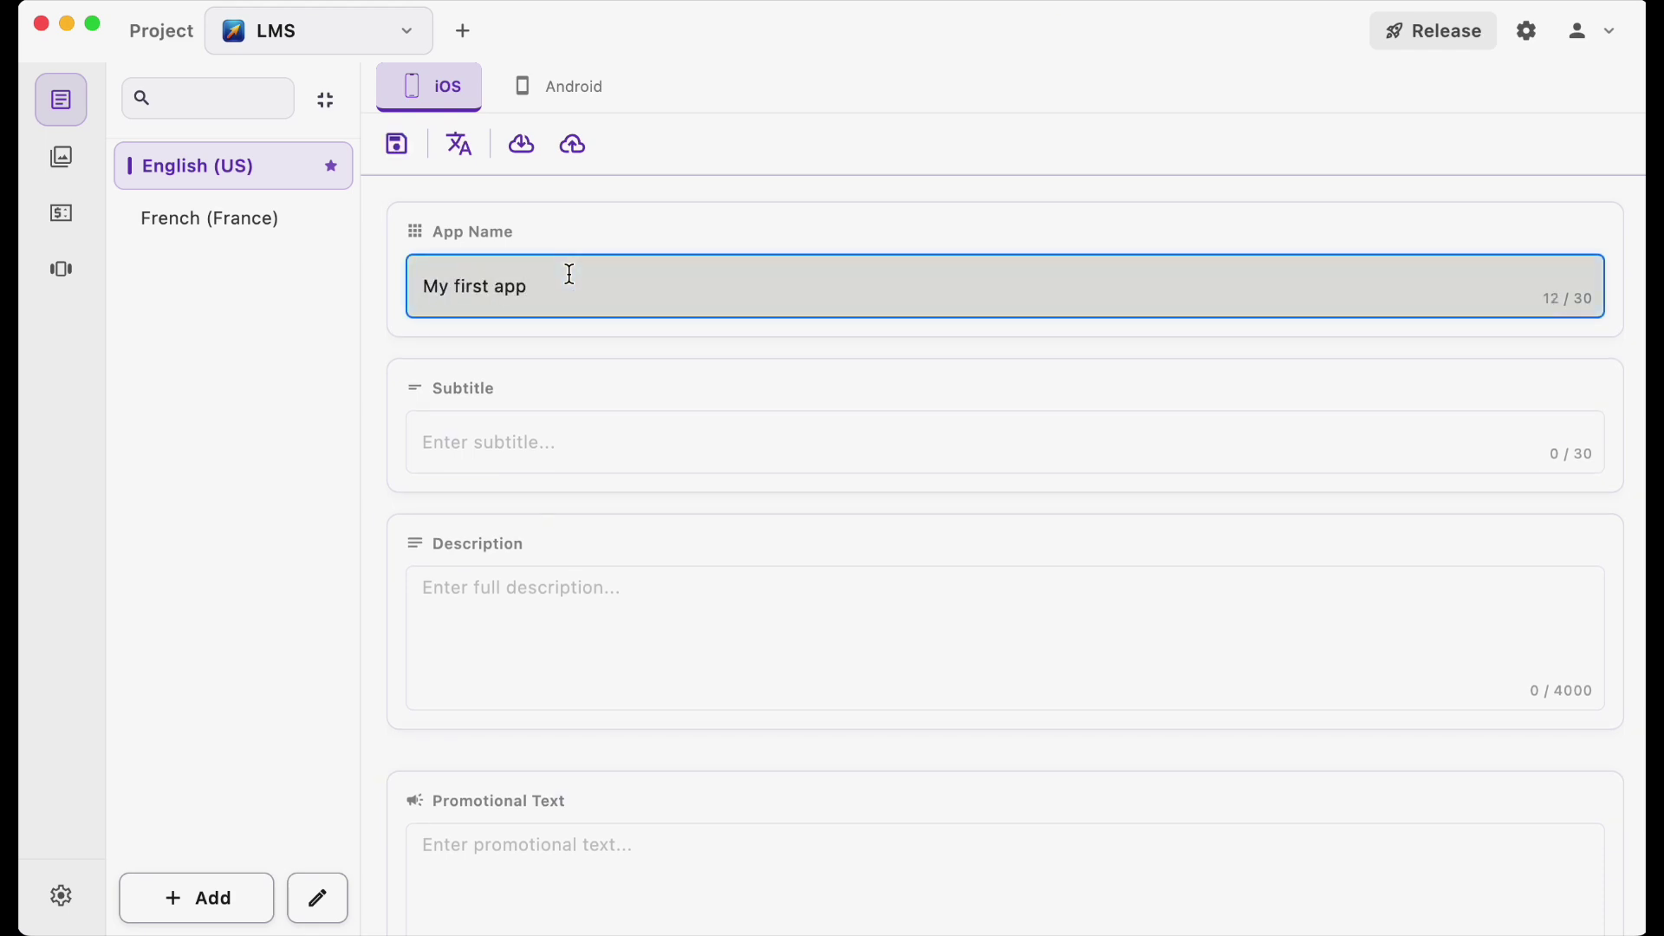
left_click(393, 154)
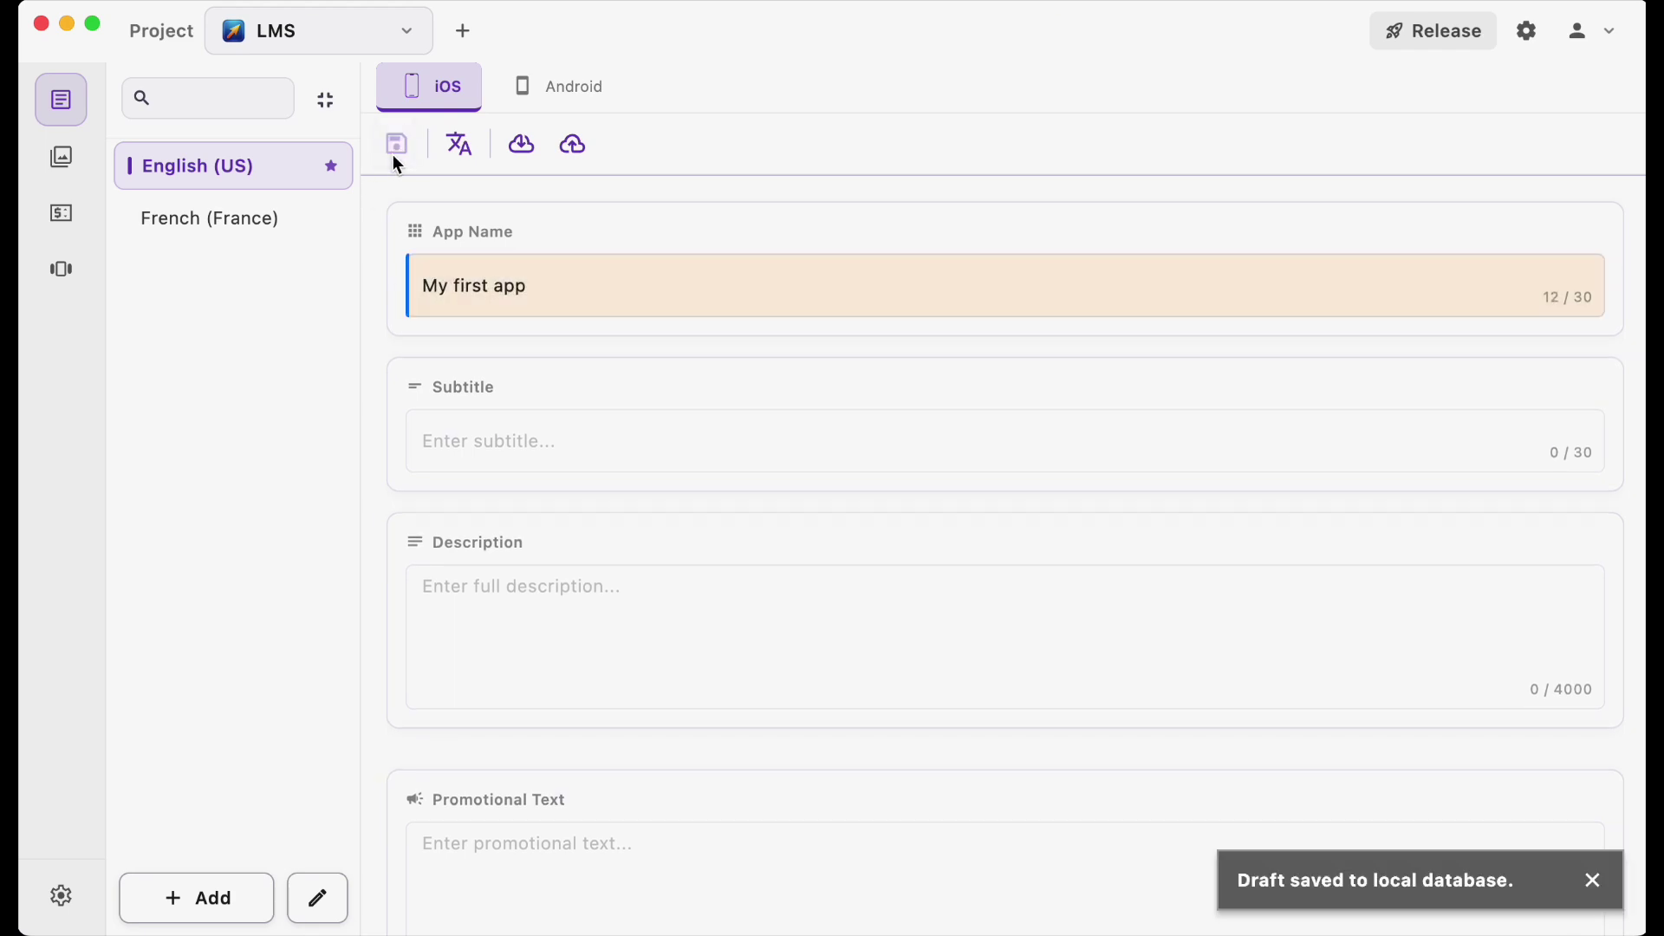
- Run AI translation from English (US) on all metadata fields and open the French (France) version
left_click(460, 147)
left_click(1037, 584)
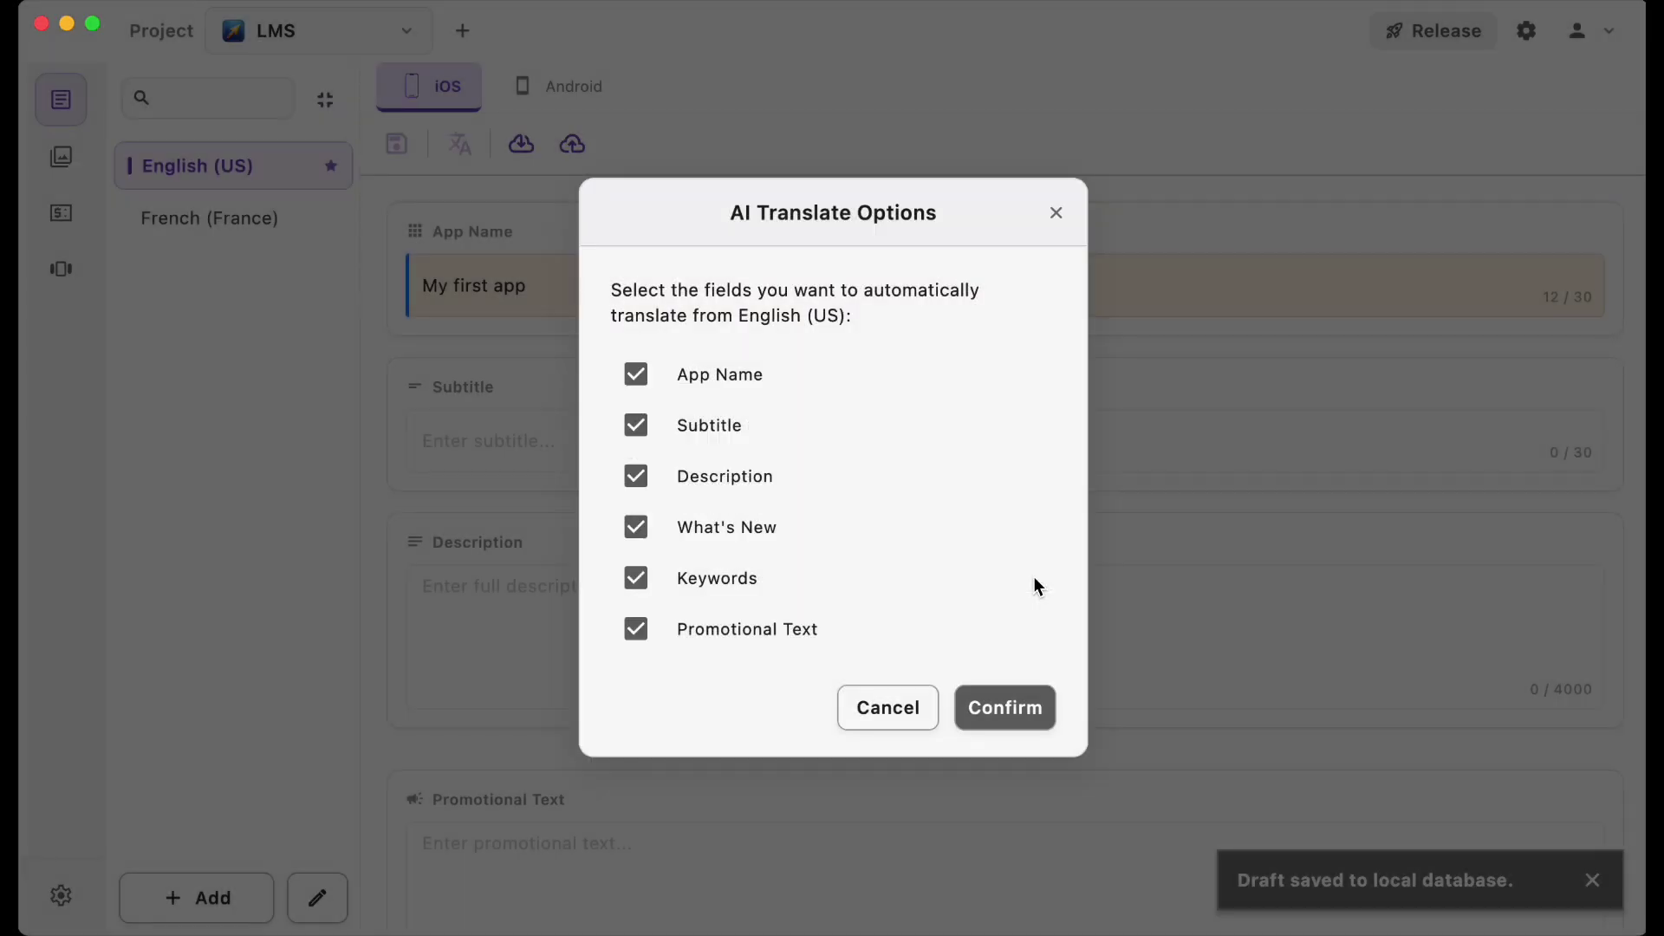
left_click(1006, 703)
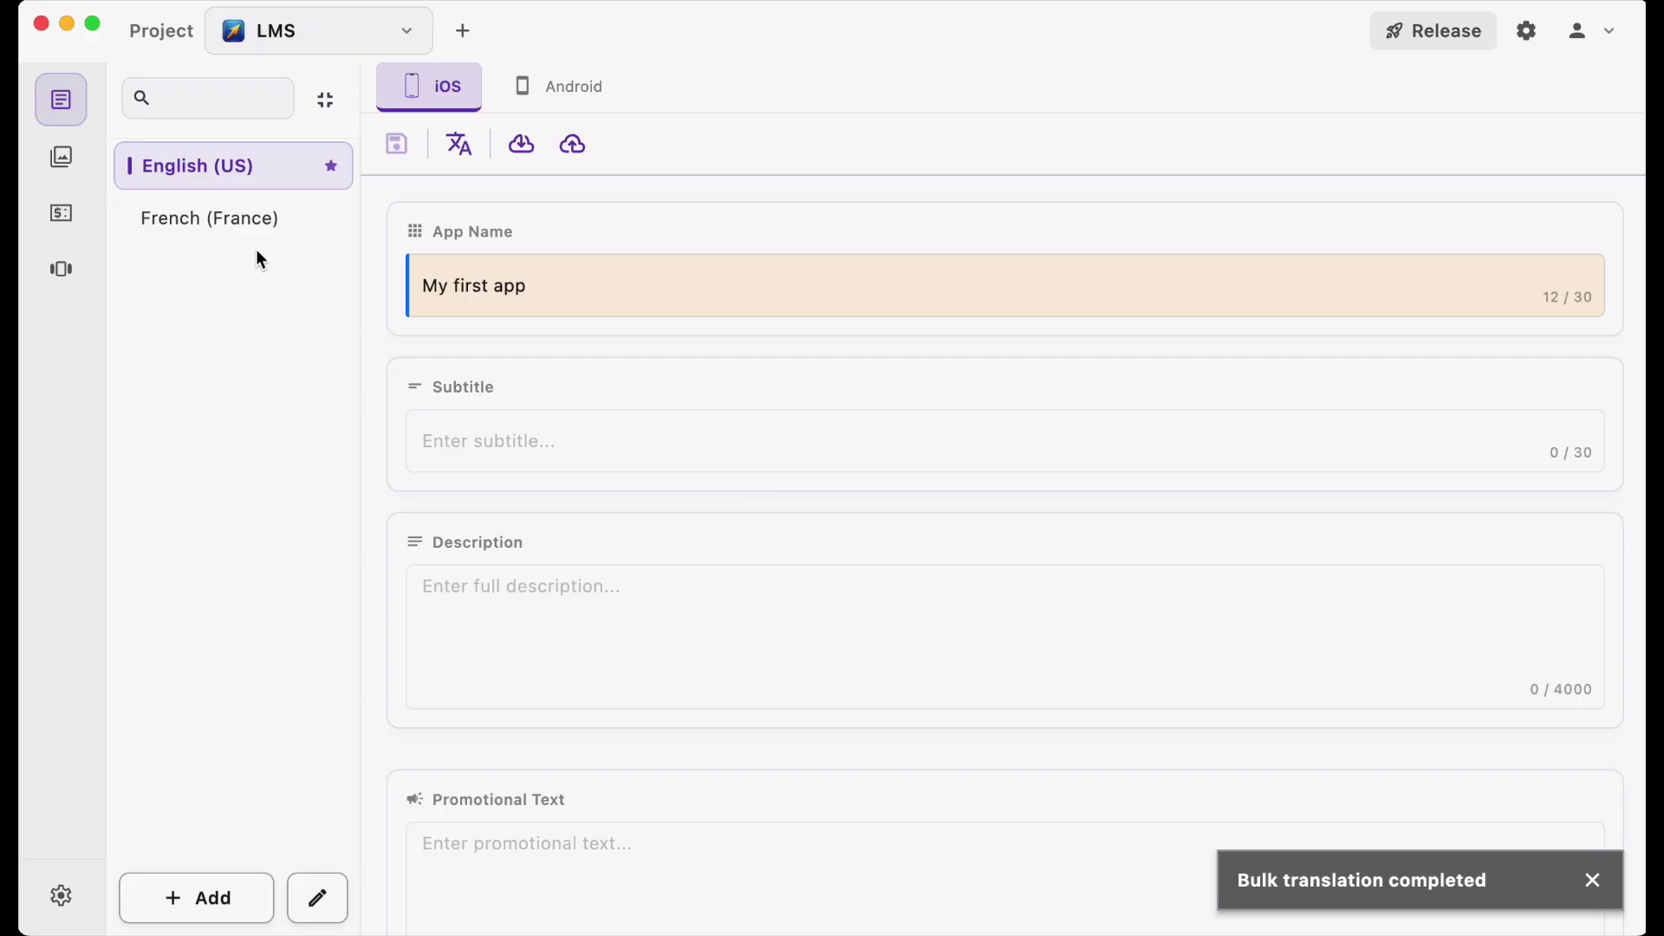
left_click(231, 229)
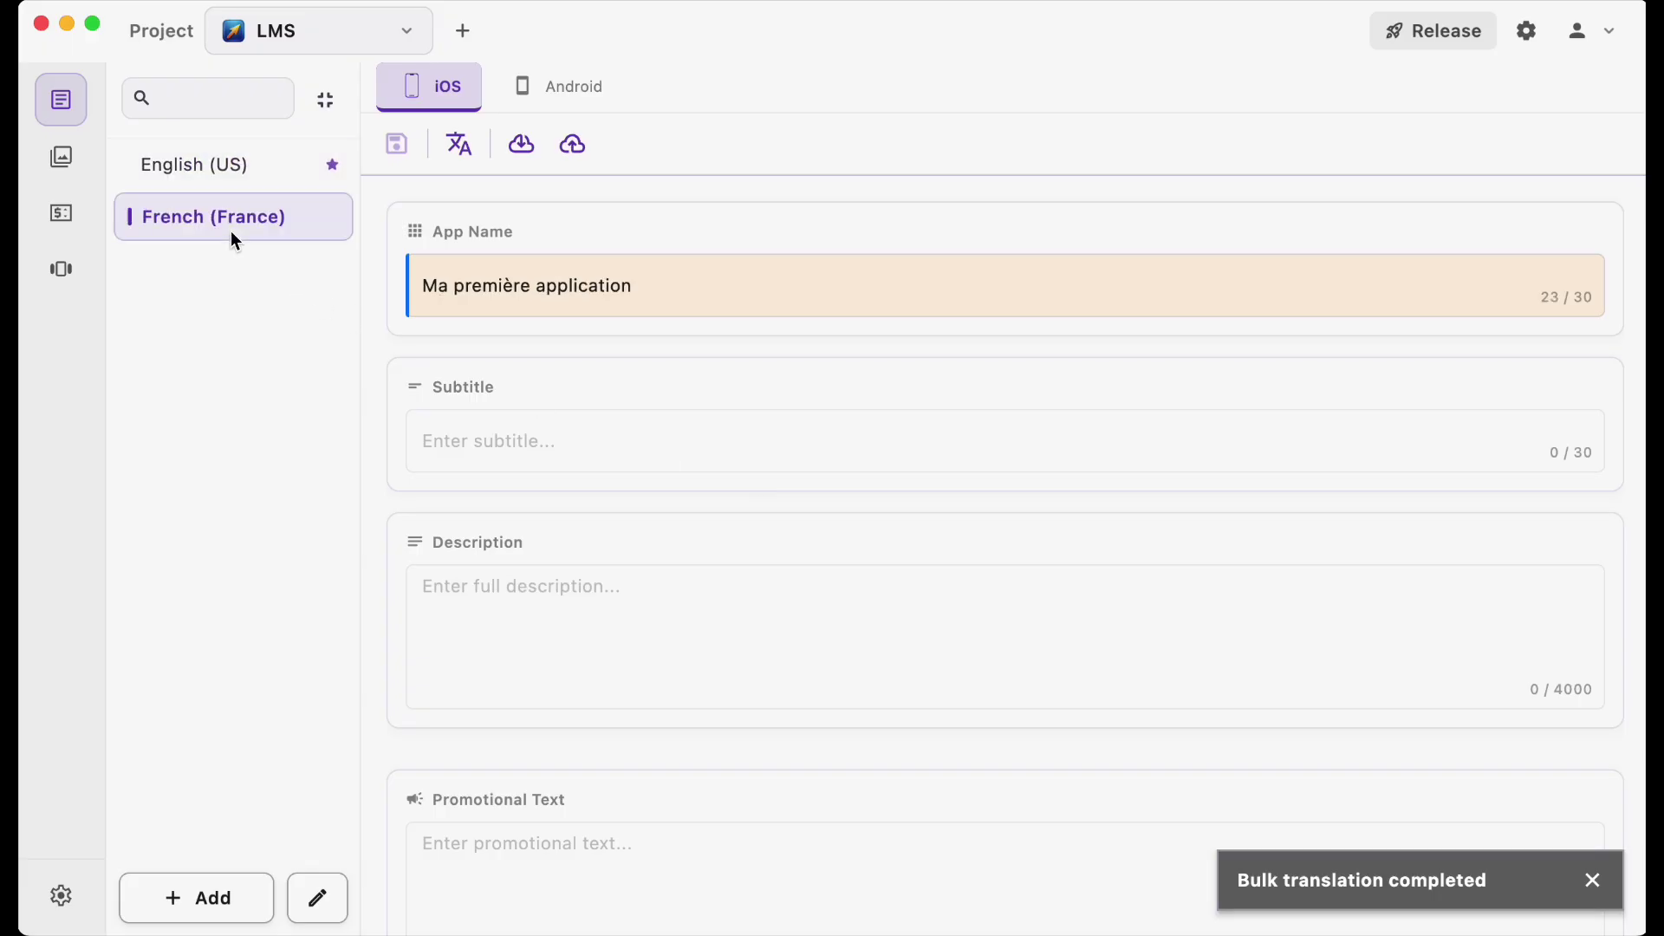
- Return to the English (US) metadata and view its options for syncing to the store, closing them without syncing
left_click(208, 170)
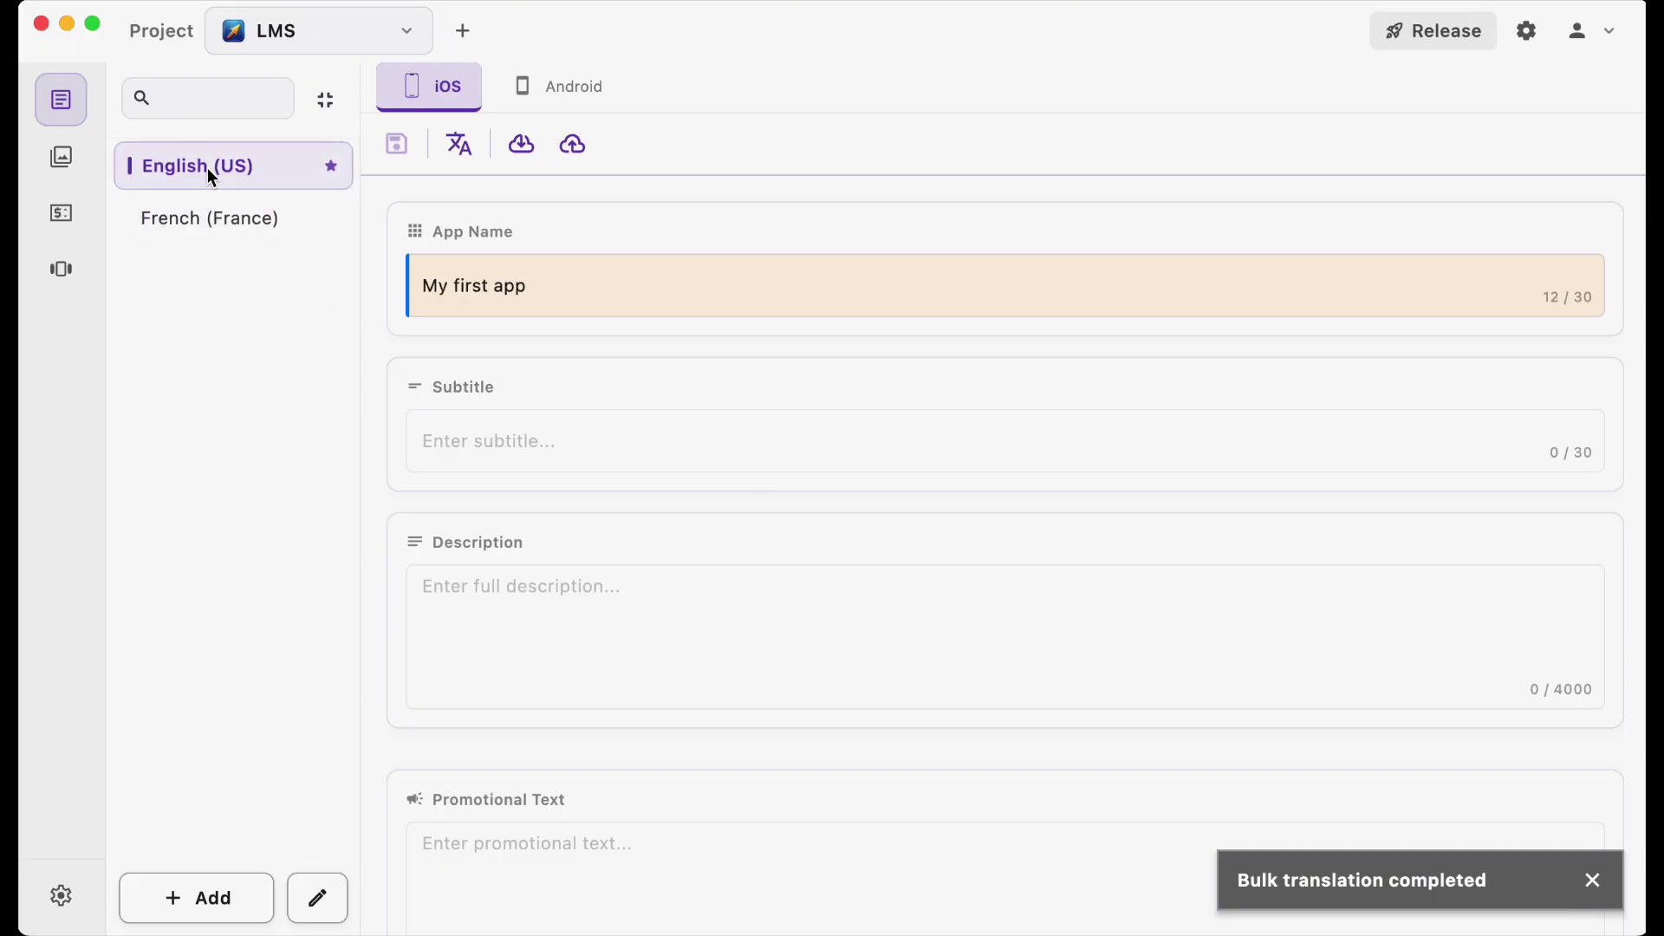
left_click(584, 144)
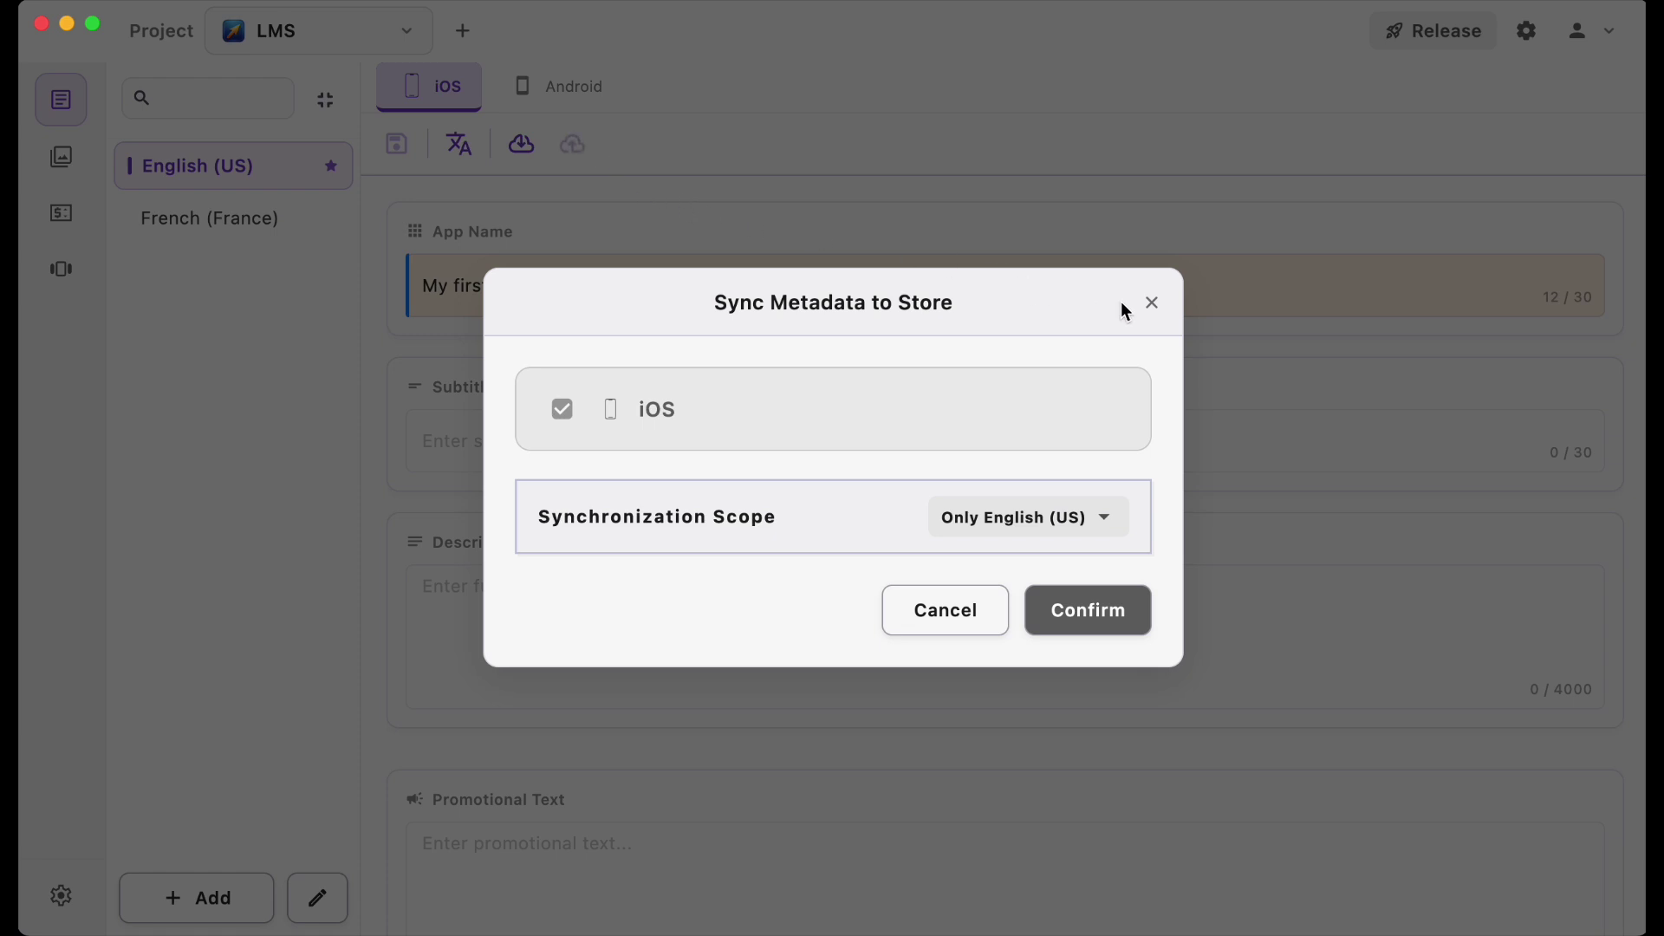
left_click(1151, 303)
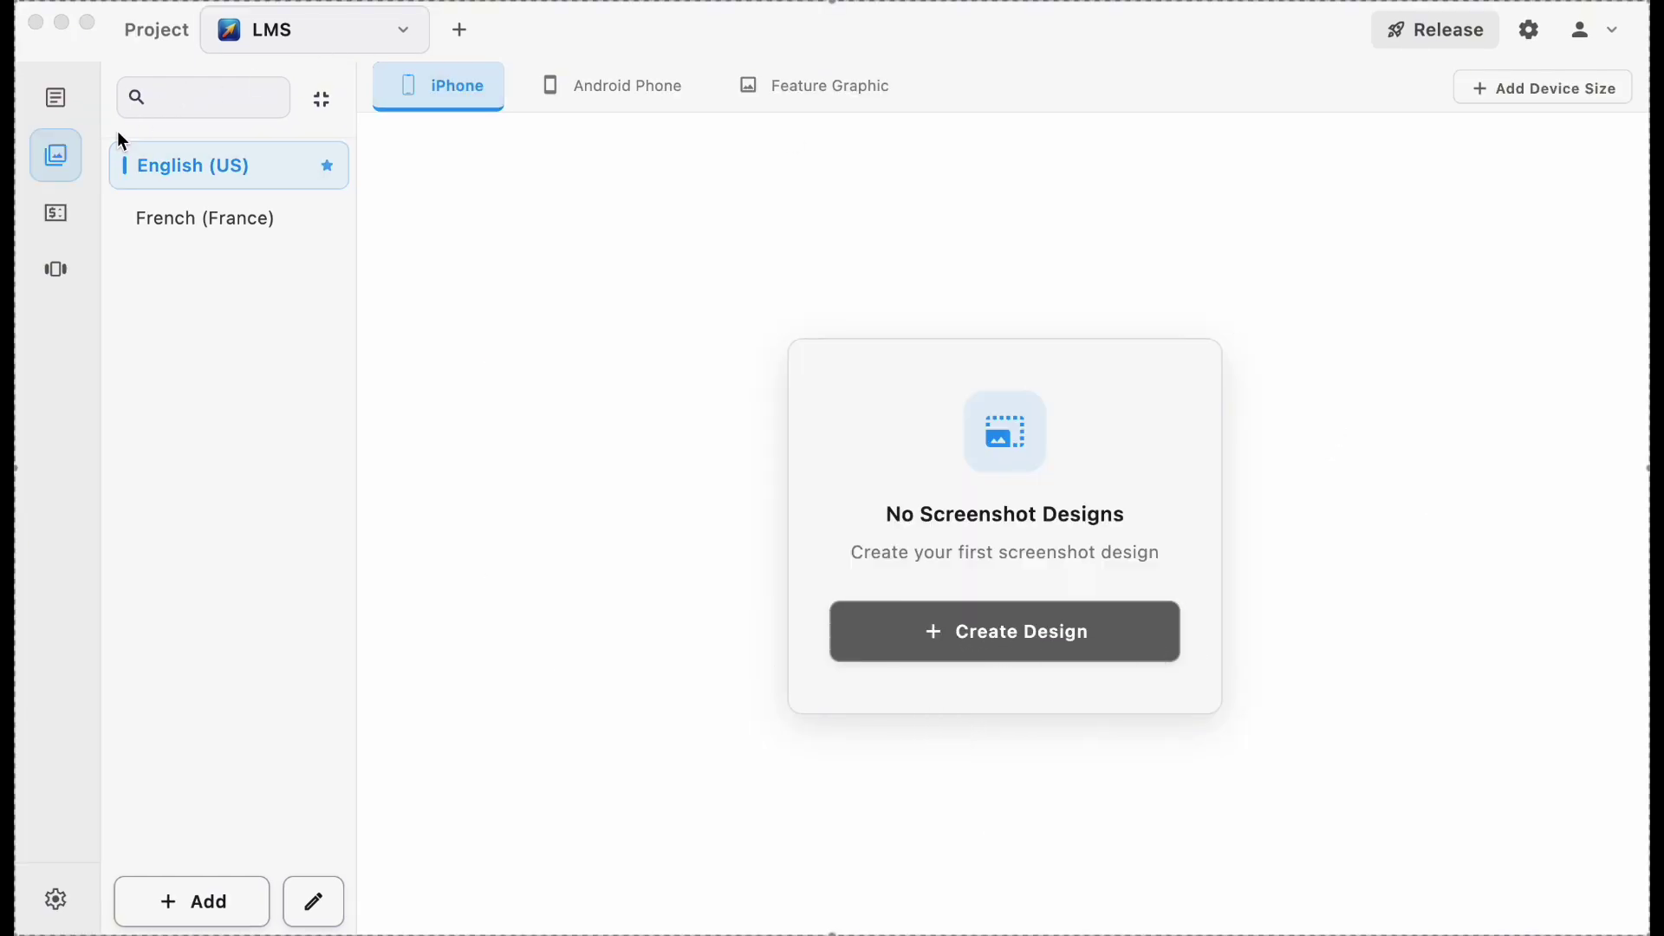
- Look through the iPhone, Android Phone and Feature Graphic screenshot sections and both languages, ending on English (US) iPhone
left_click(64, 168)
left_click(613, 86)
left_click(793, 82)
left_click(424, 90)
left_click(199, 218)
left_click(206, 176)
- Create an iPhone 6.5" (1242×2688) screenshot design from the blue and purple "Simple. Fast. Elegant." template
left_click(1005, 624)
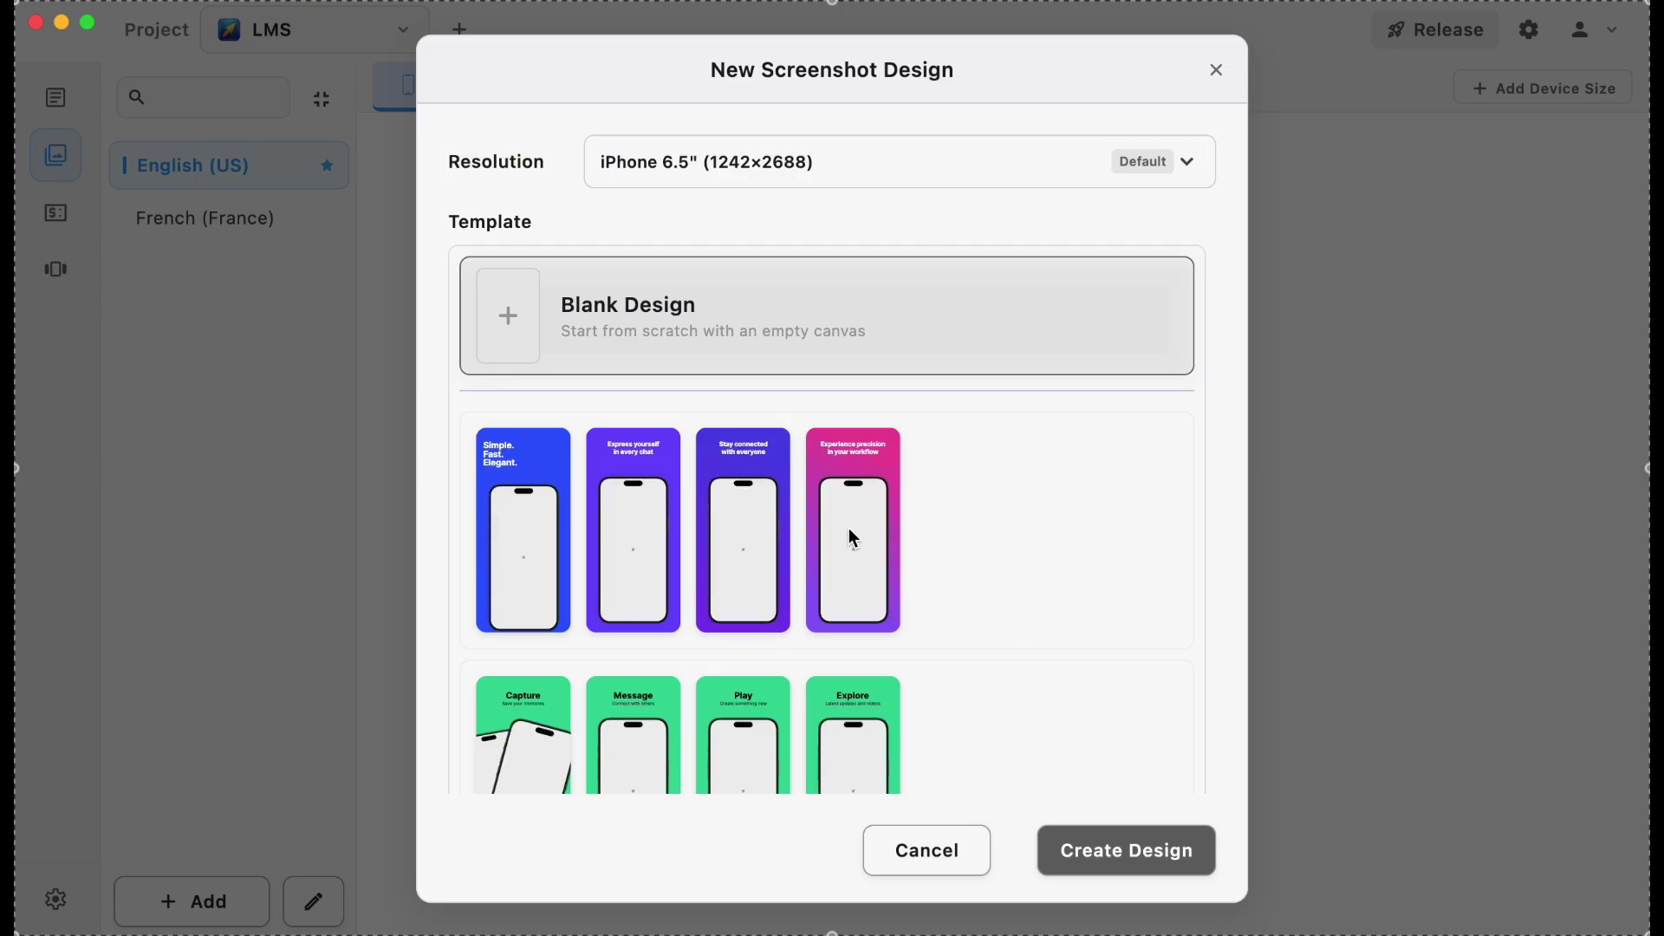
left_click(1169, 162)
left_click(1166, 169)
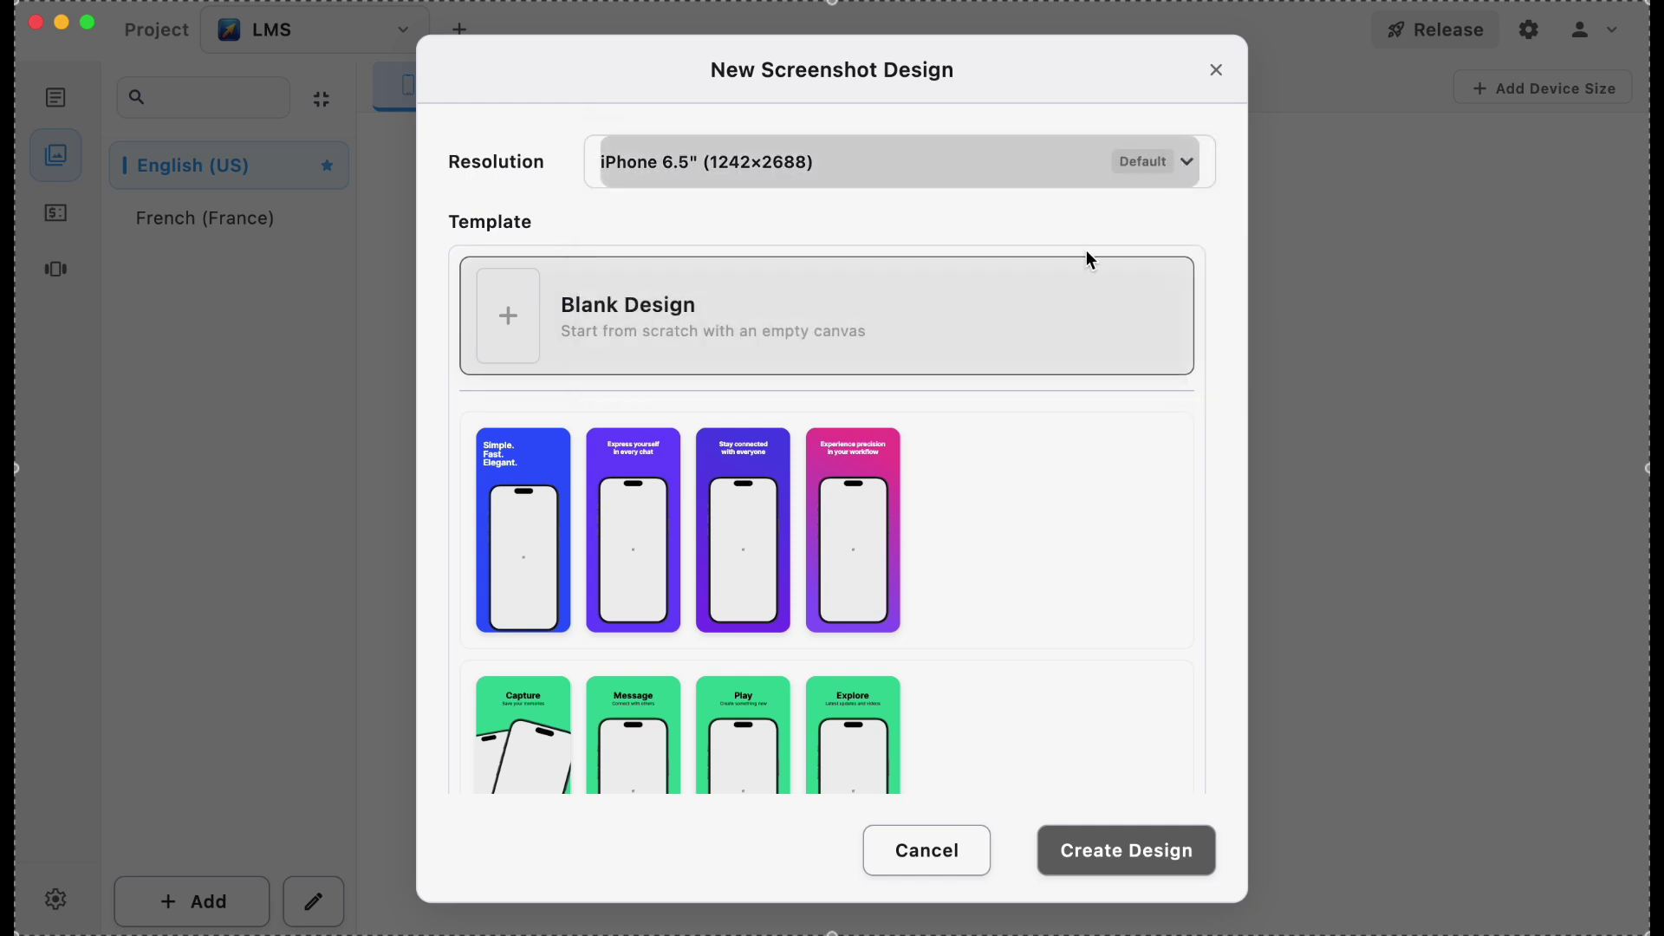
left_click(791, 565)
left_click(1131, 850)
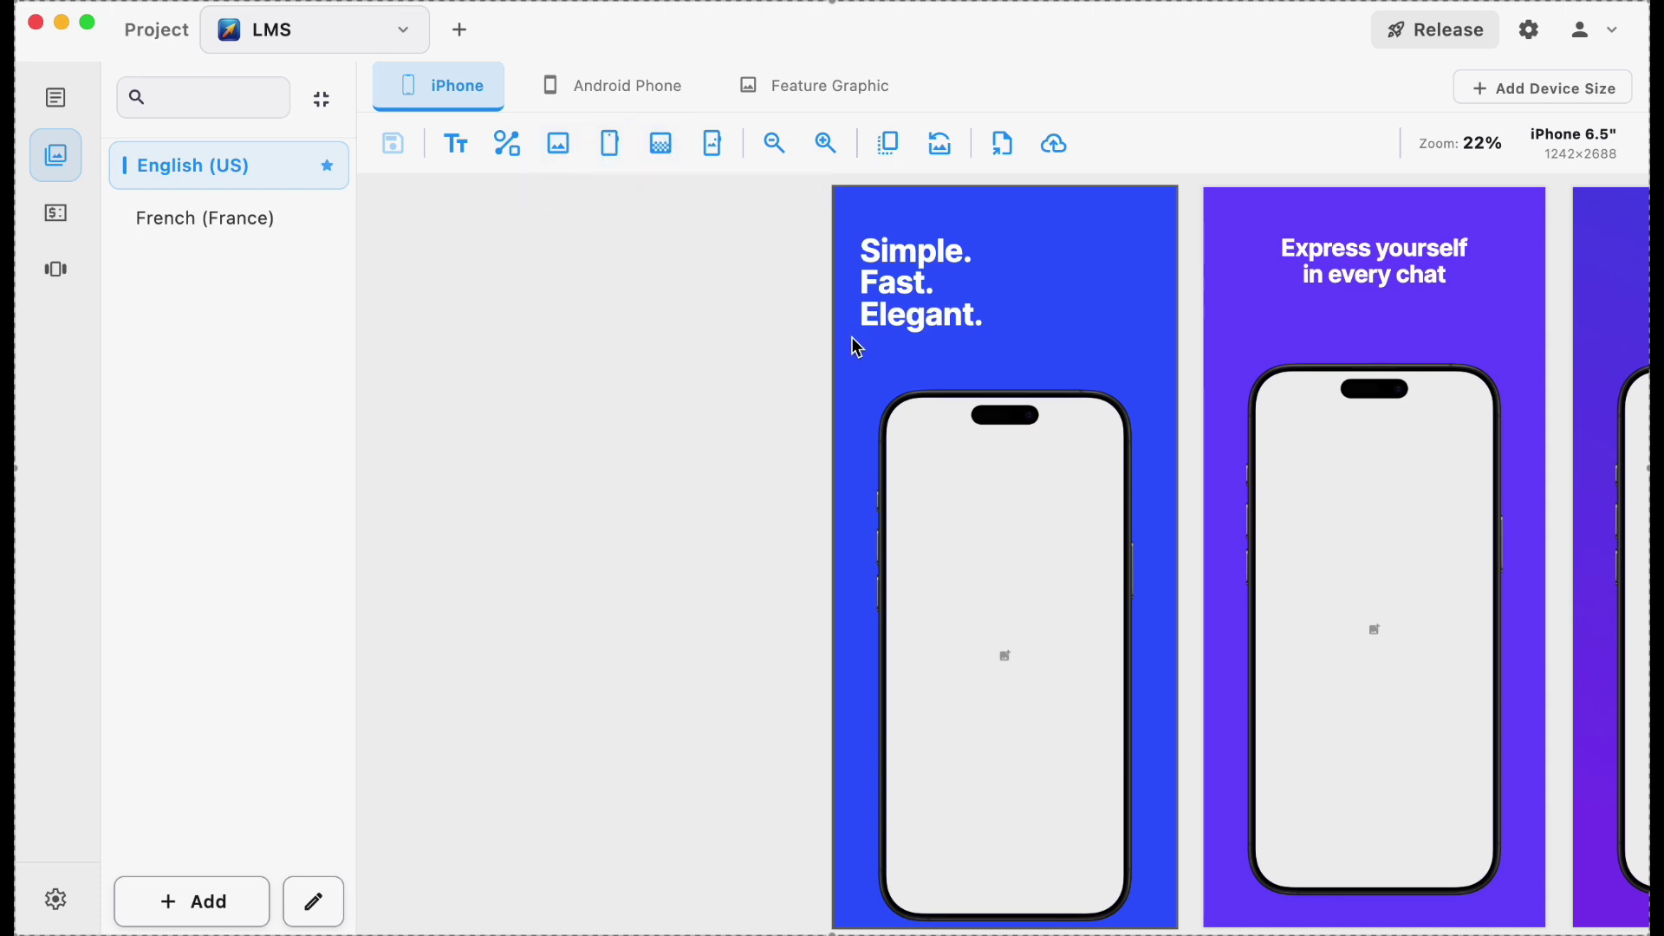
left_click_drag(703, 394, 476, 435)
scroll(476, 435, "down", 4)
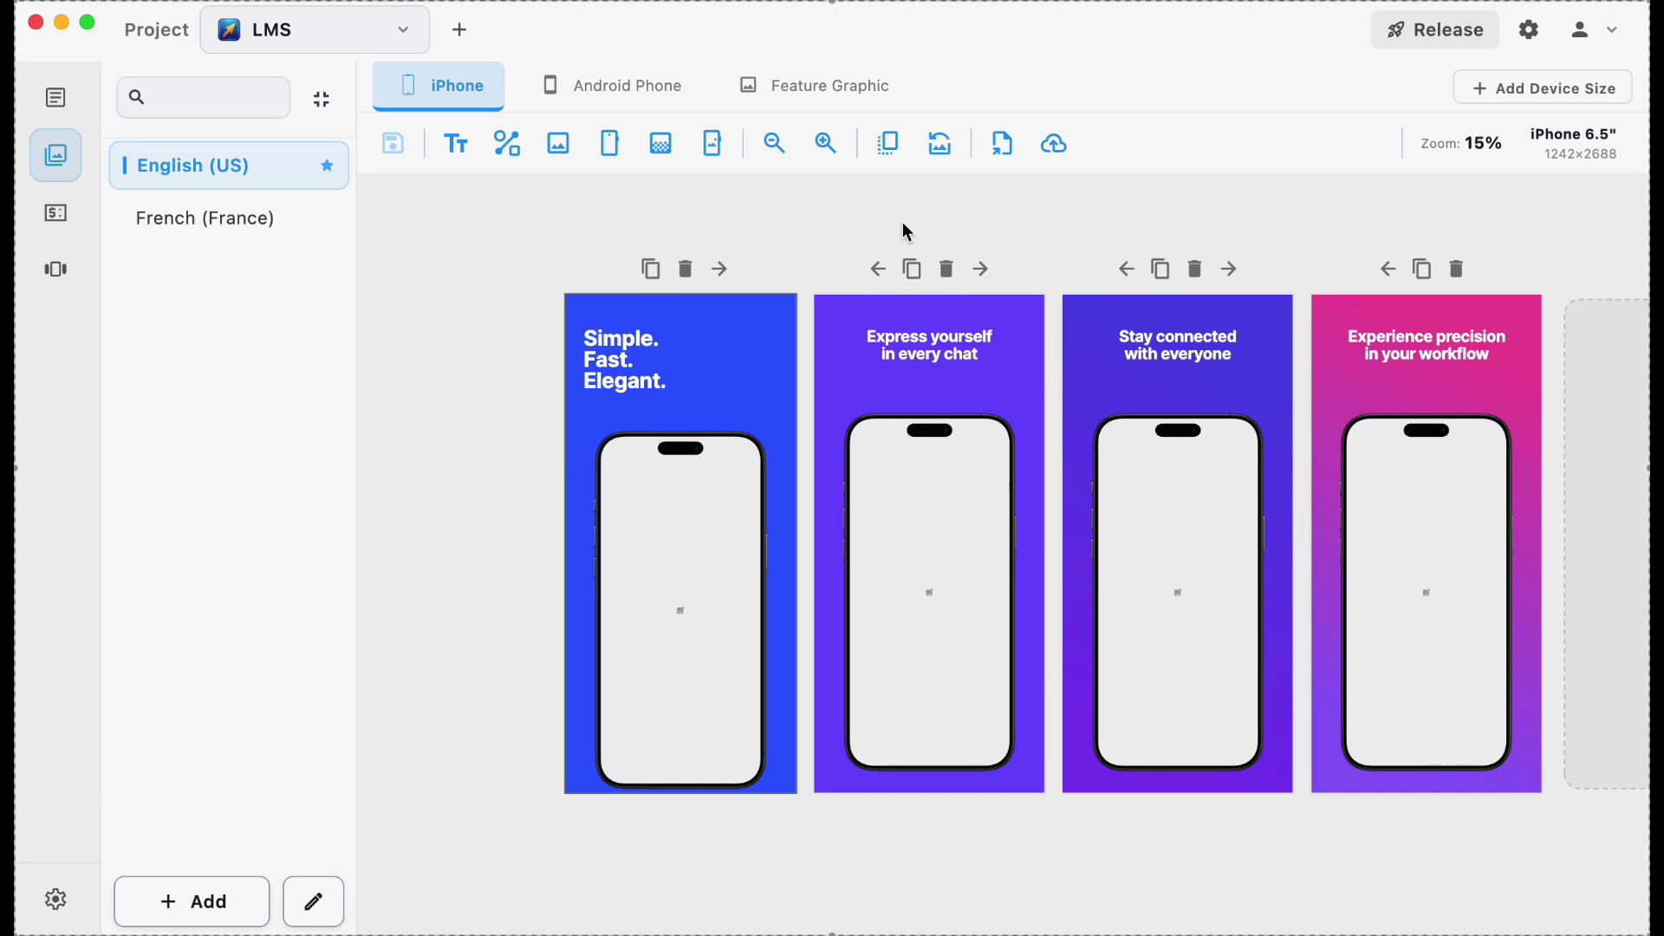
- Sync the English (US) iPhone screenshot design to French (France) with translation, without cloning it to other device sizes
left_click(890, 144)
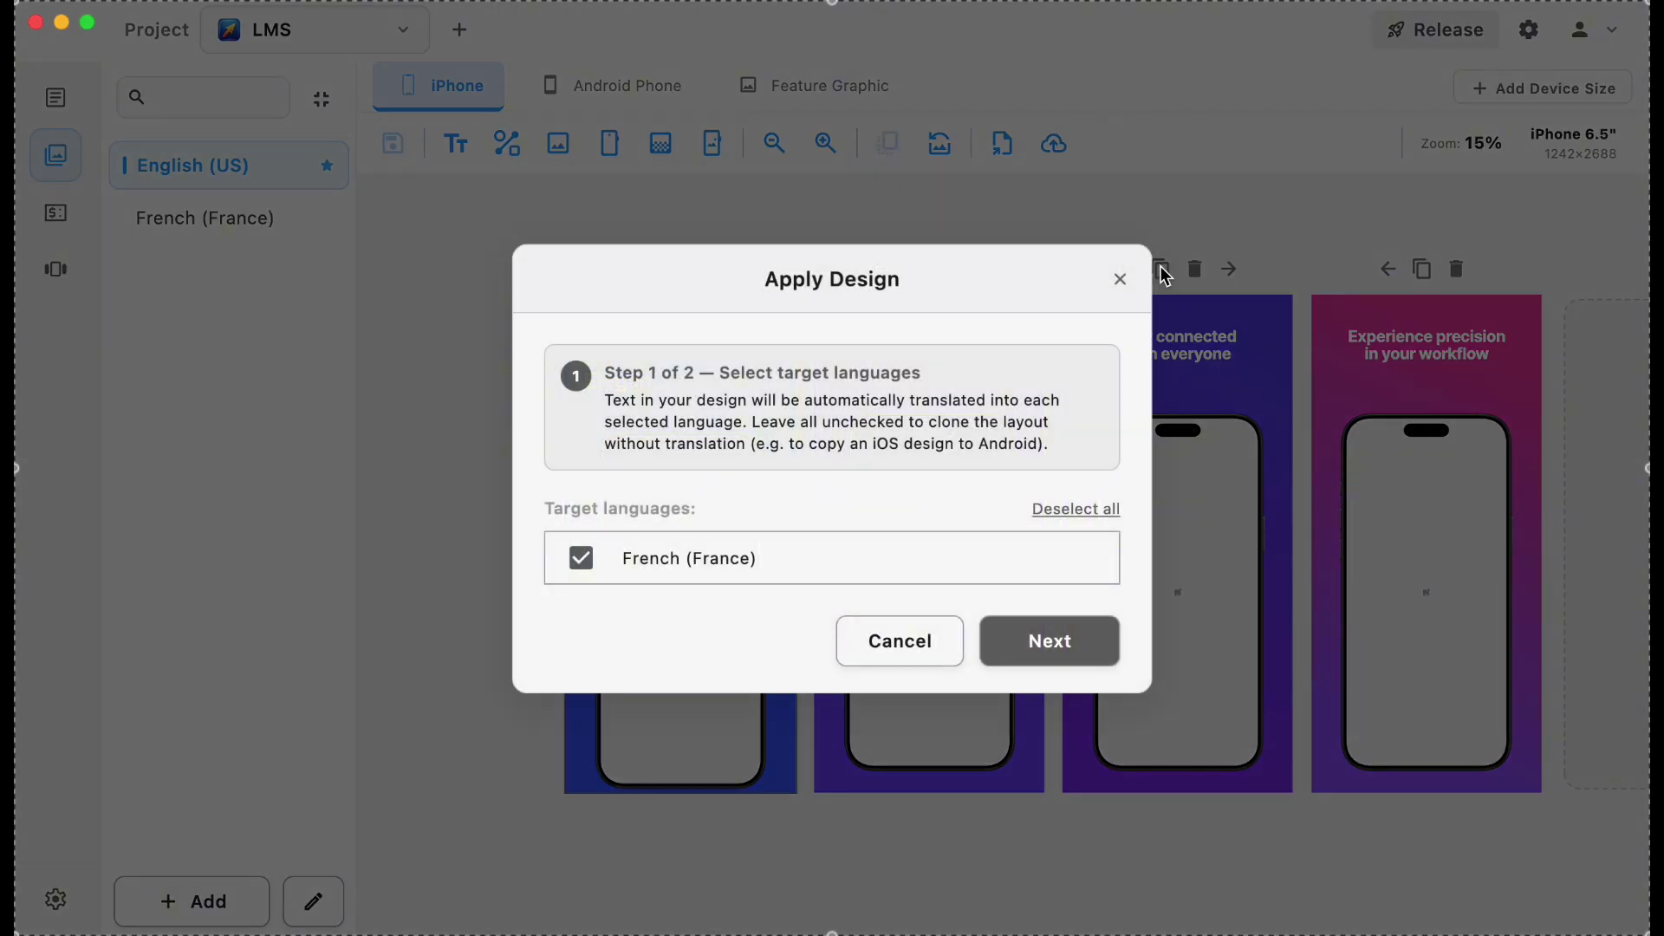
left_click(1120, 279)
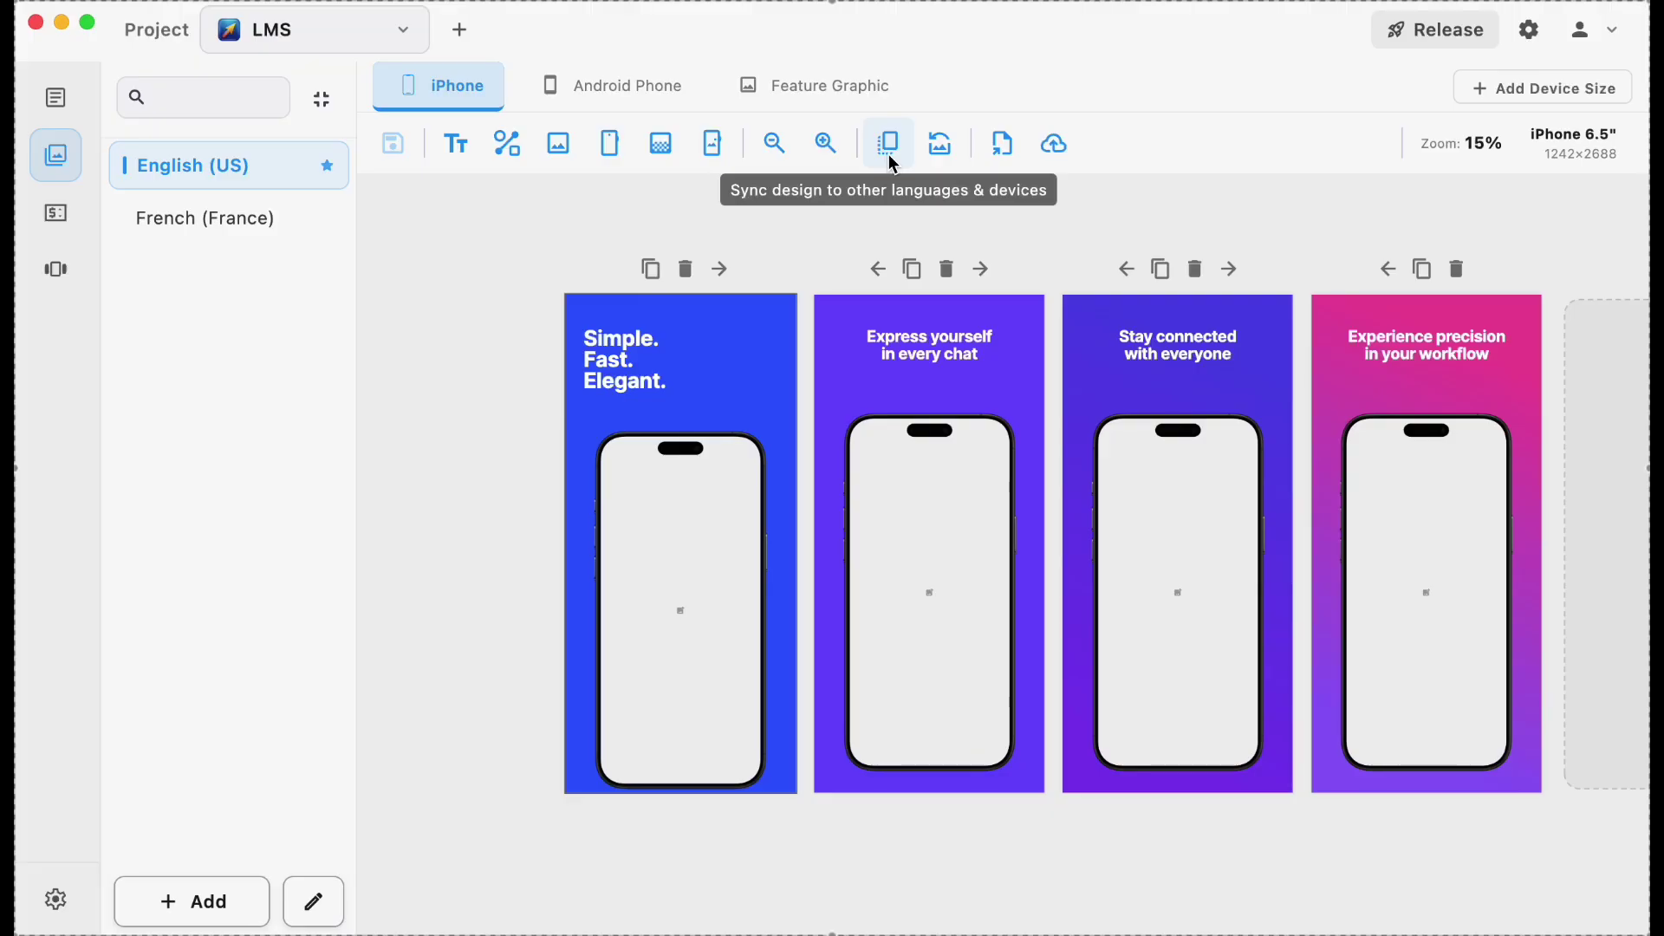
left_click(890, 144)
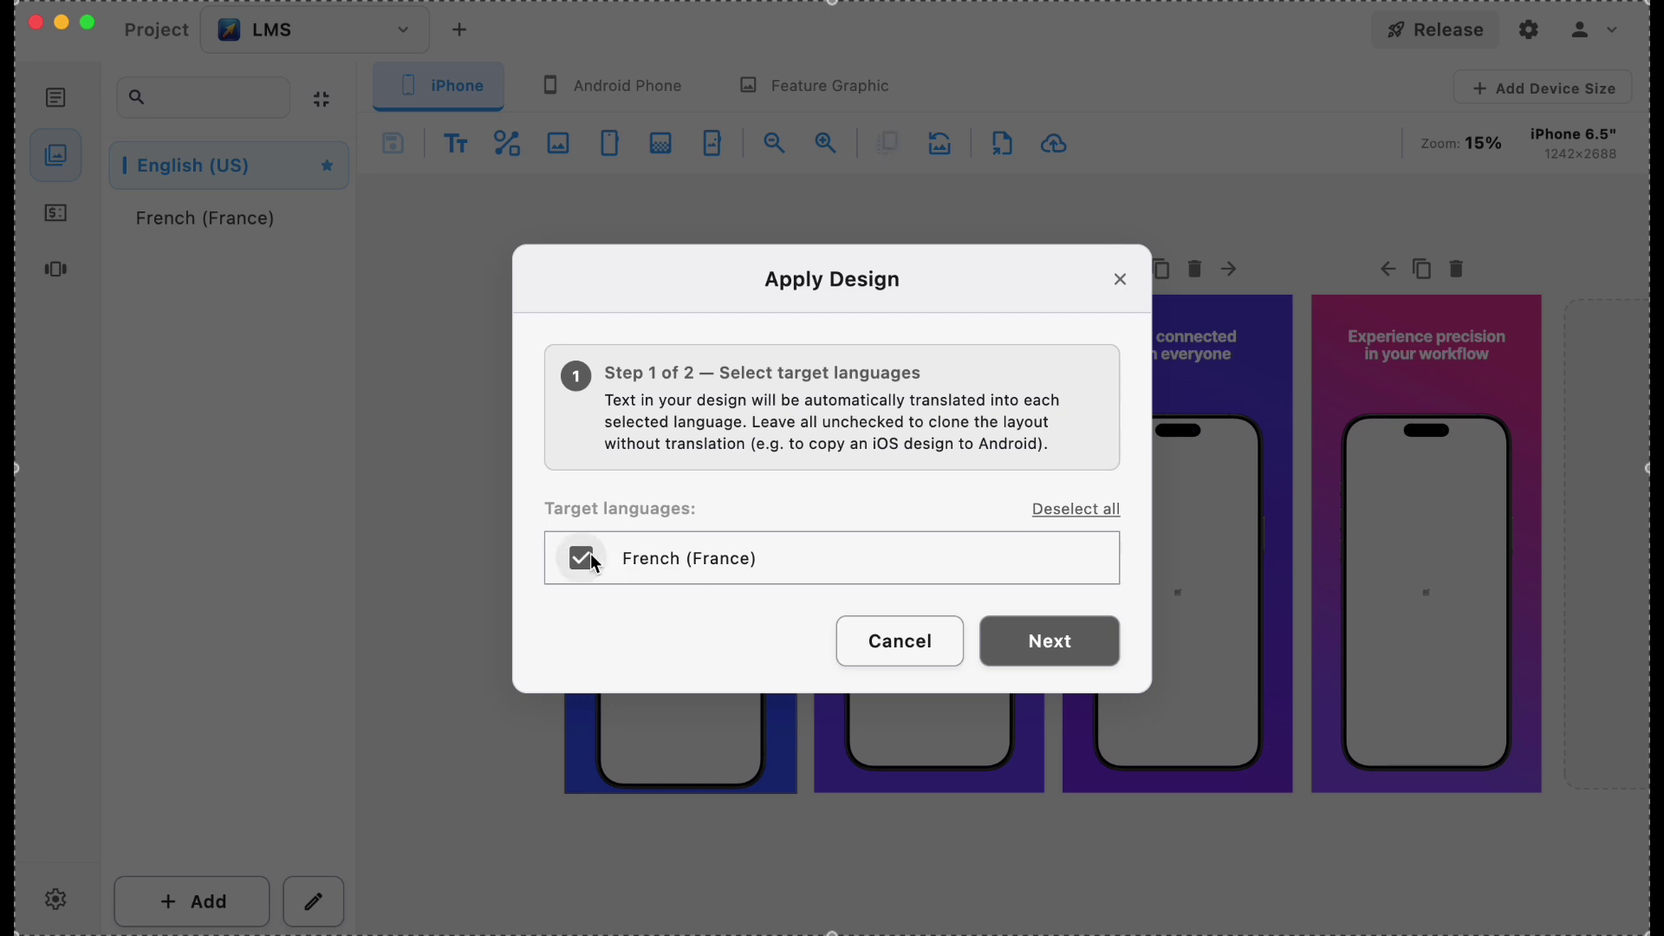
left_click(1040, 643)
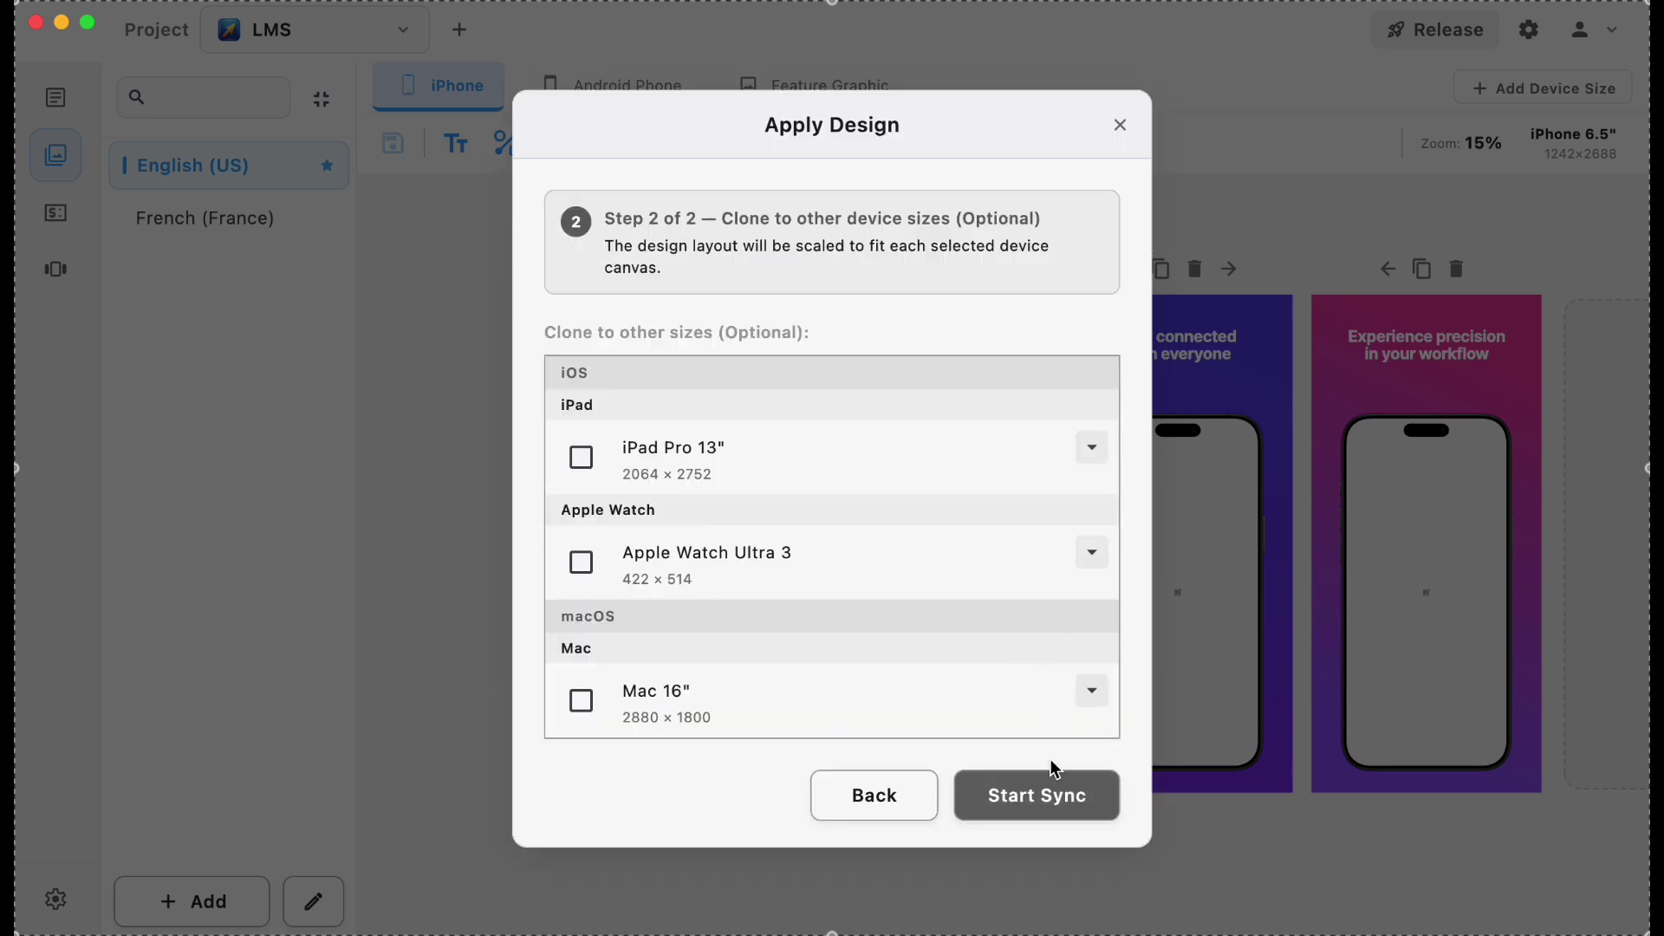
left_click(1040, 795)
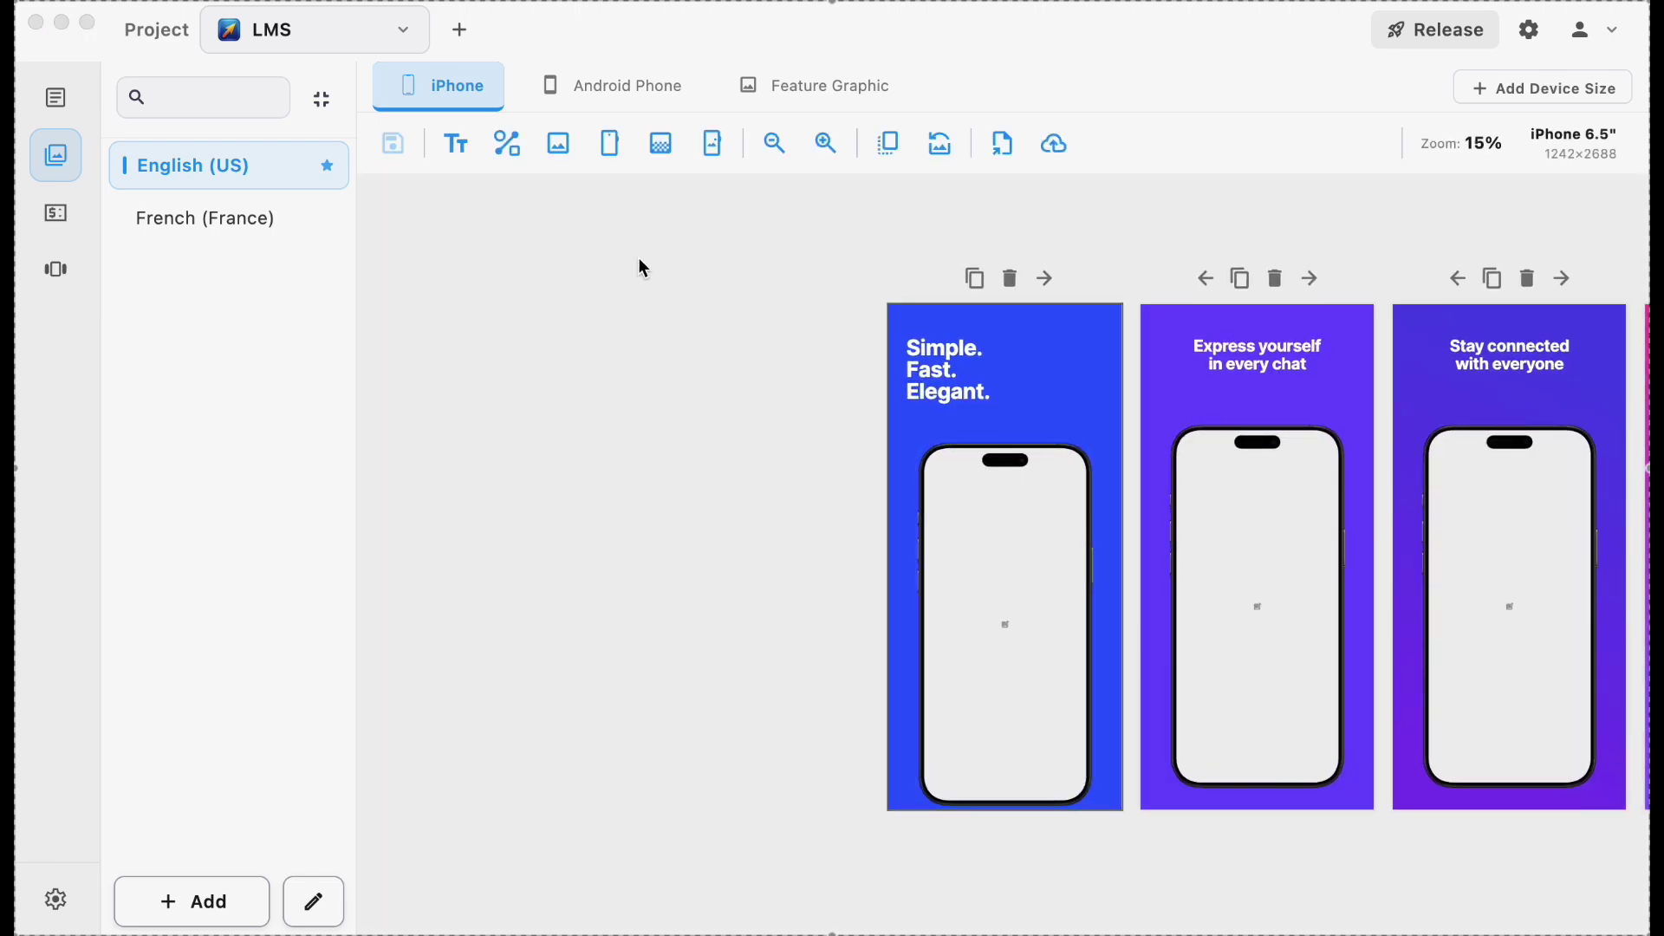
- Check the French (France) iPhone screenshots and the English (US) Android Phone section, returning to the English iPhone design
left_click(278, 216)
left_click(278, 215)
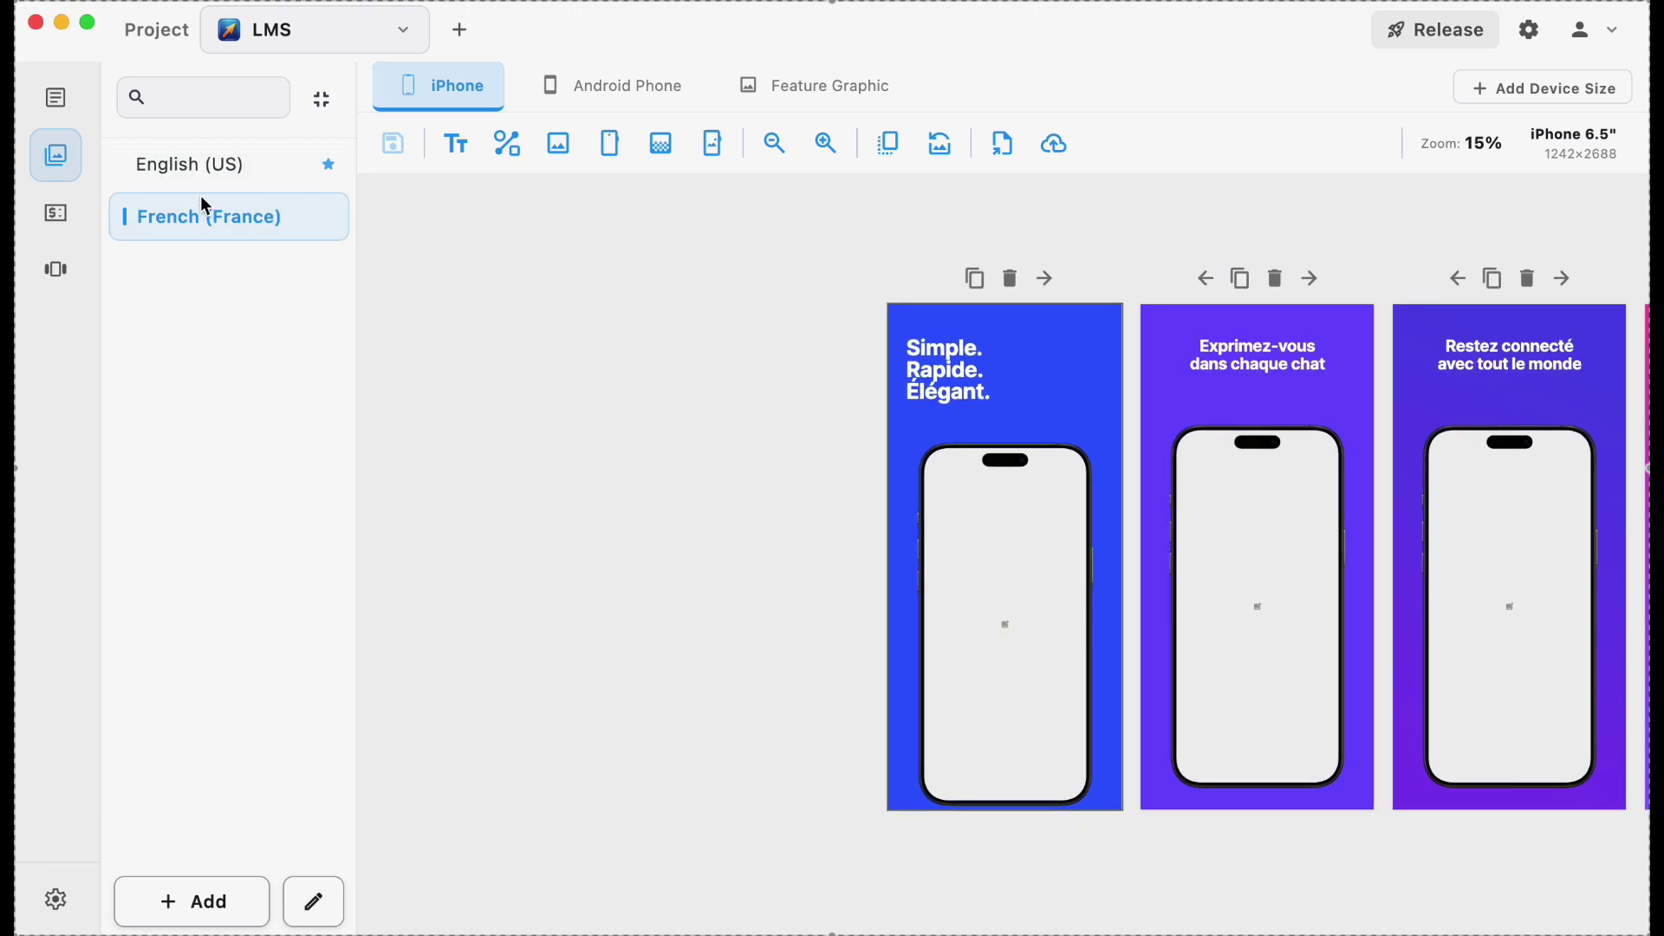
left_click_drag(835, 252, 624, 257)
left_click(206, 166)
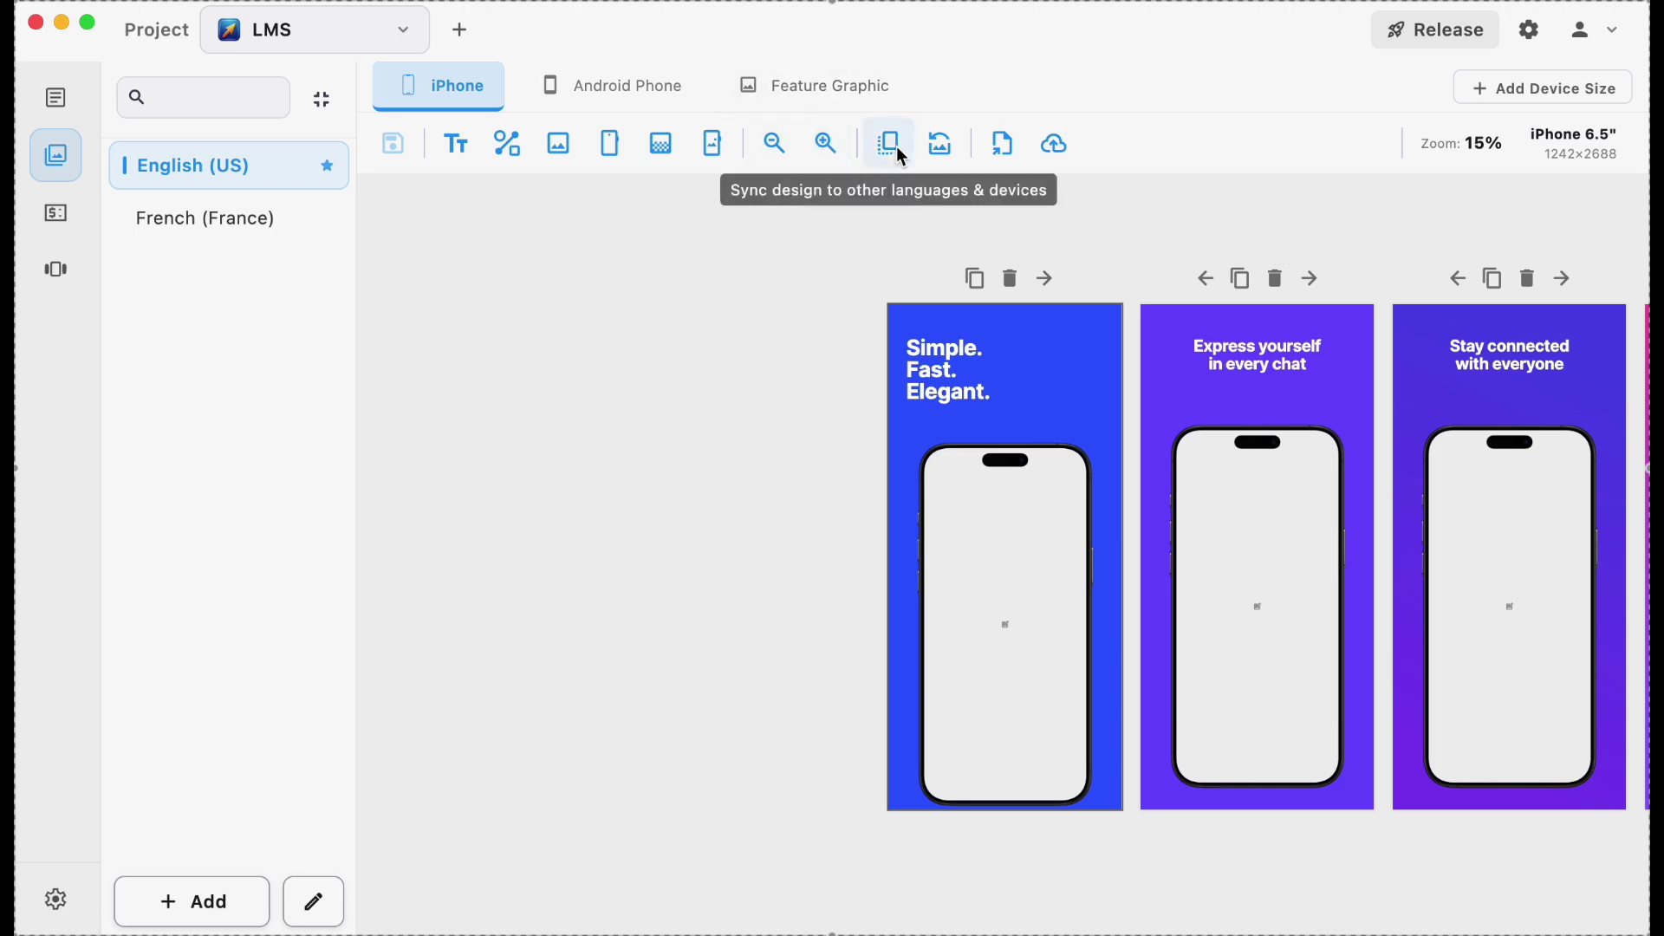
left_click(622, 83)
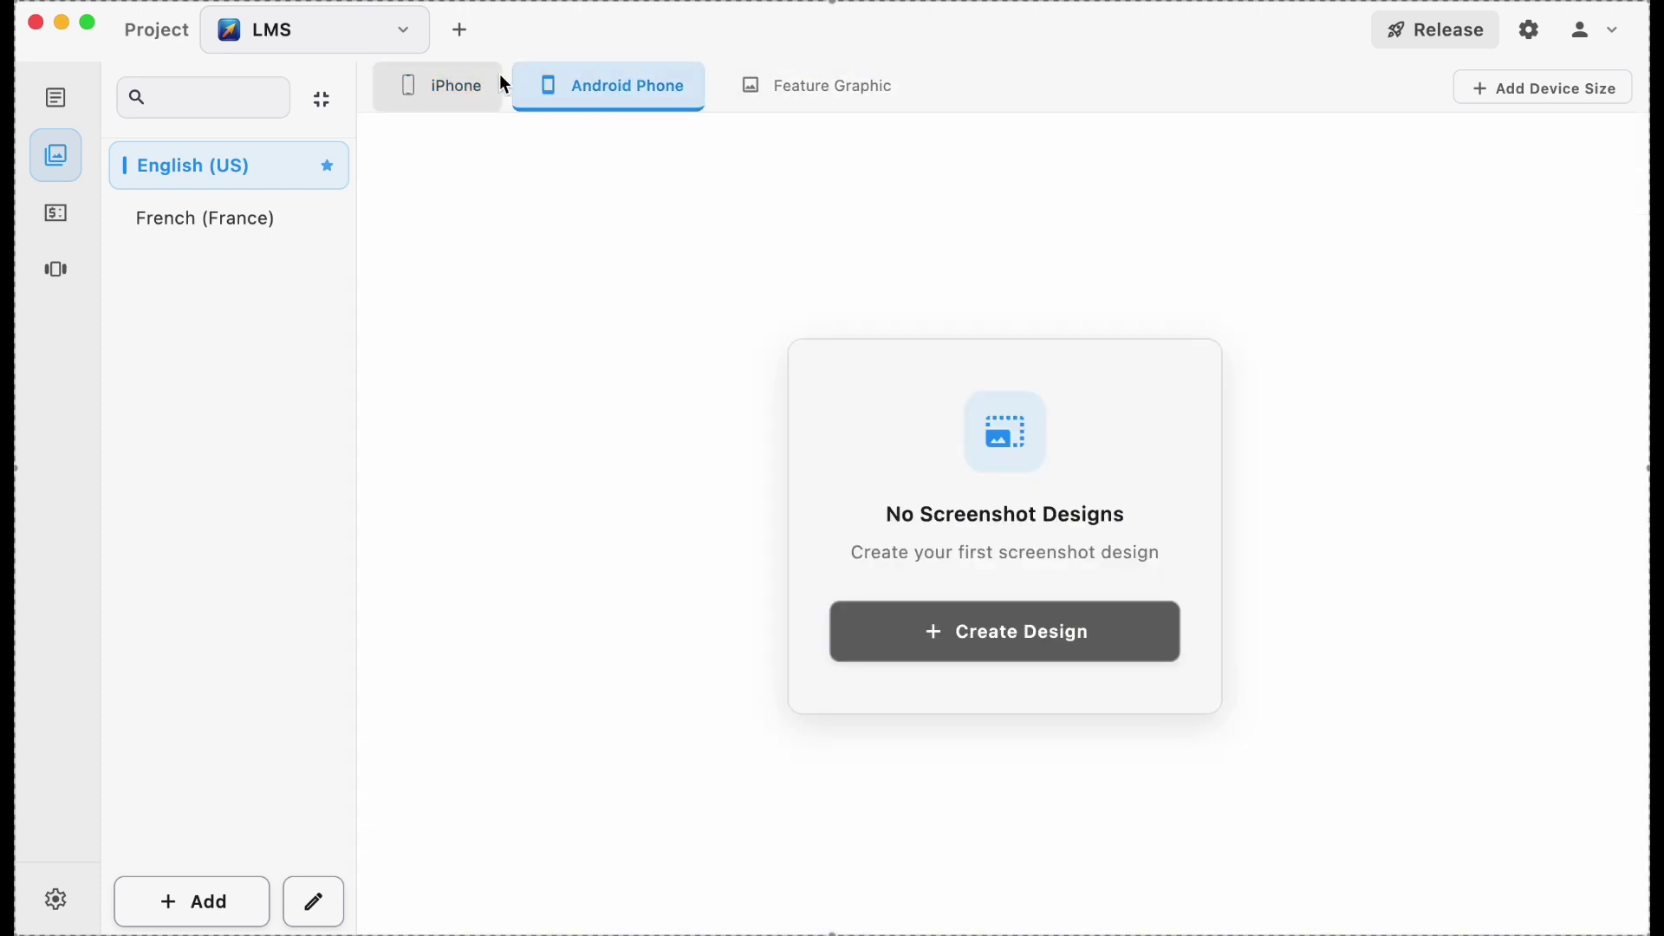
left_click(479, 86)
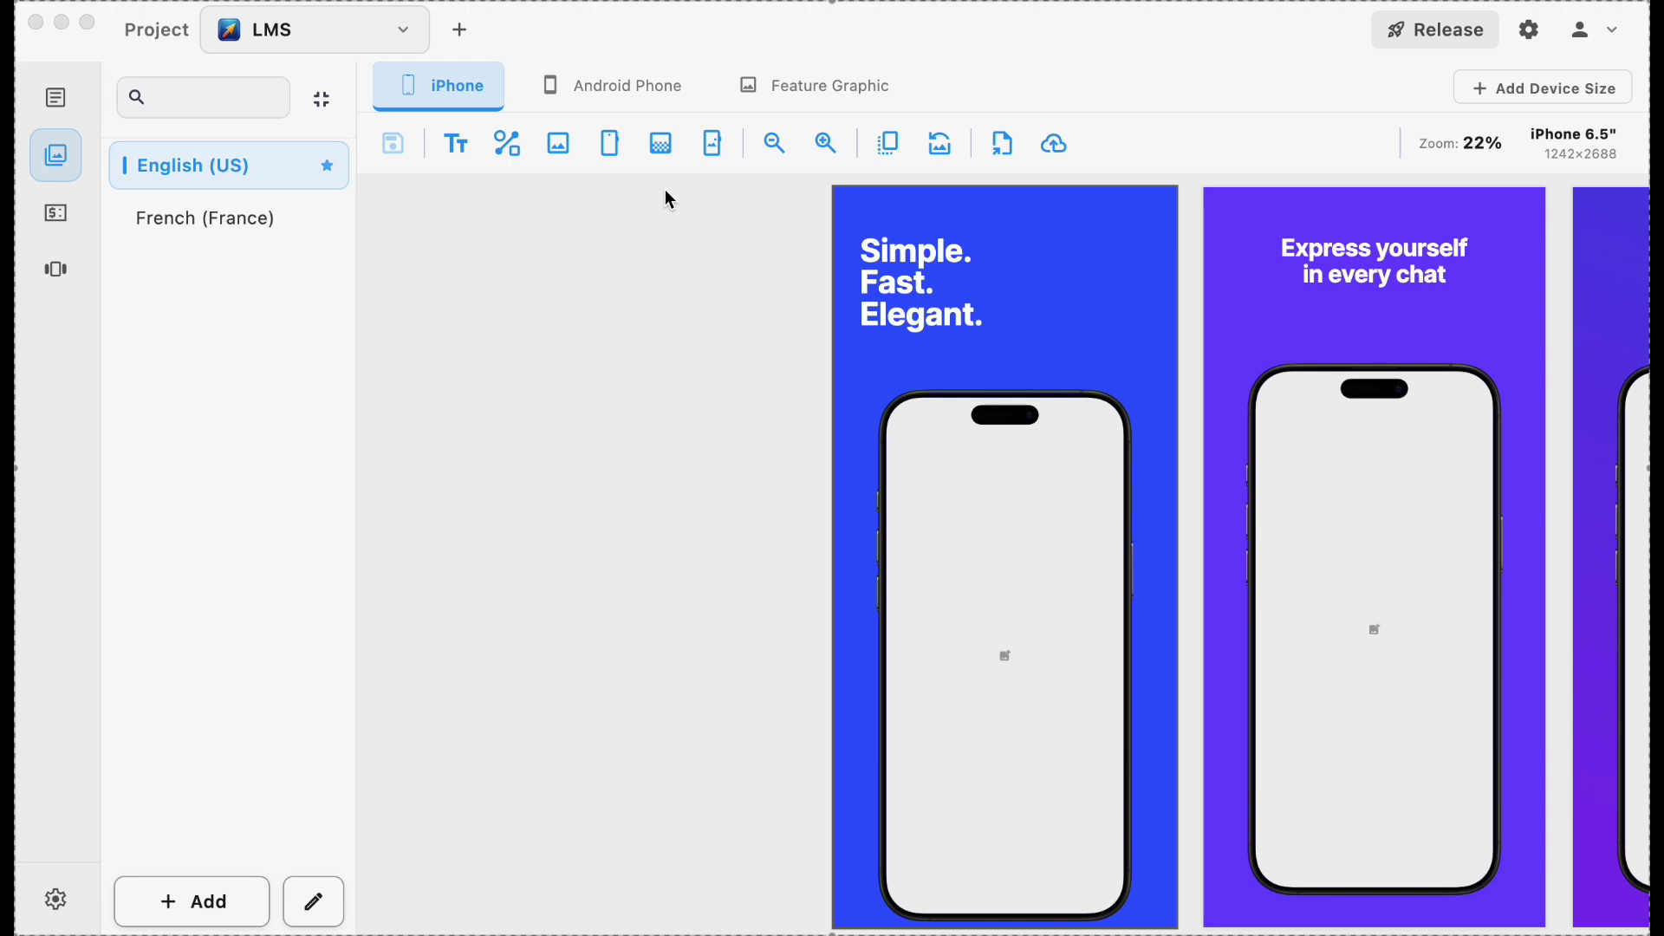
- Clone the English (US) iPhone design to the 1080 × 2400 Android Phone size with no target languages selected
left_click(885, 145)
left_click(1072, 509)
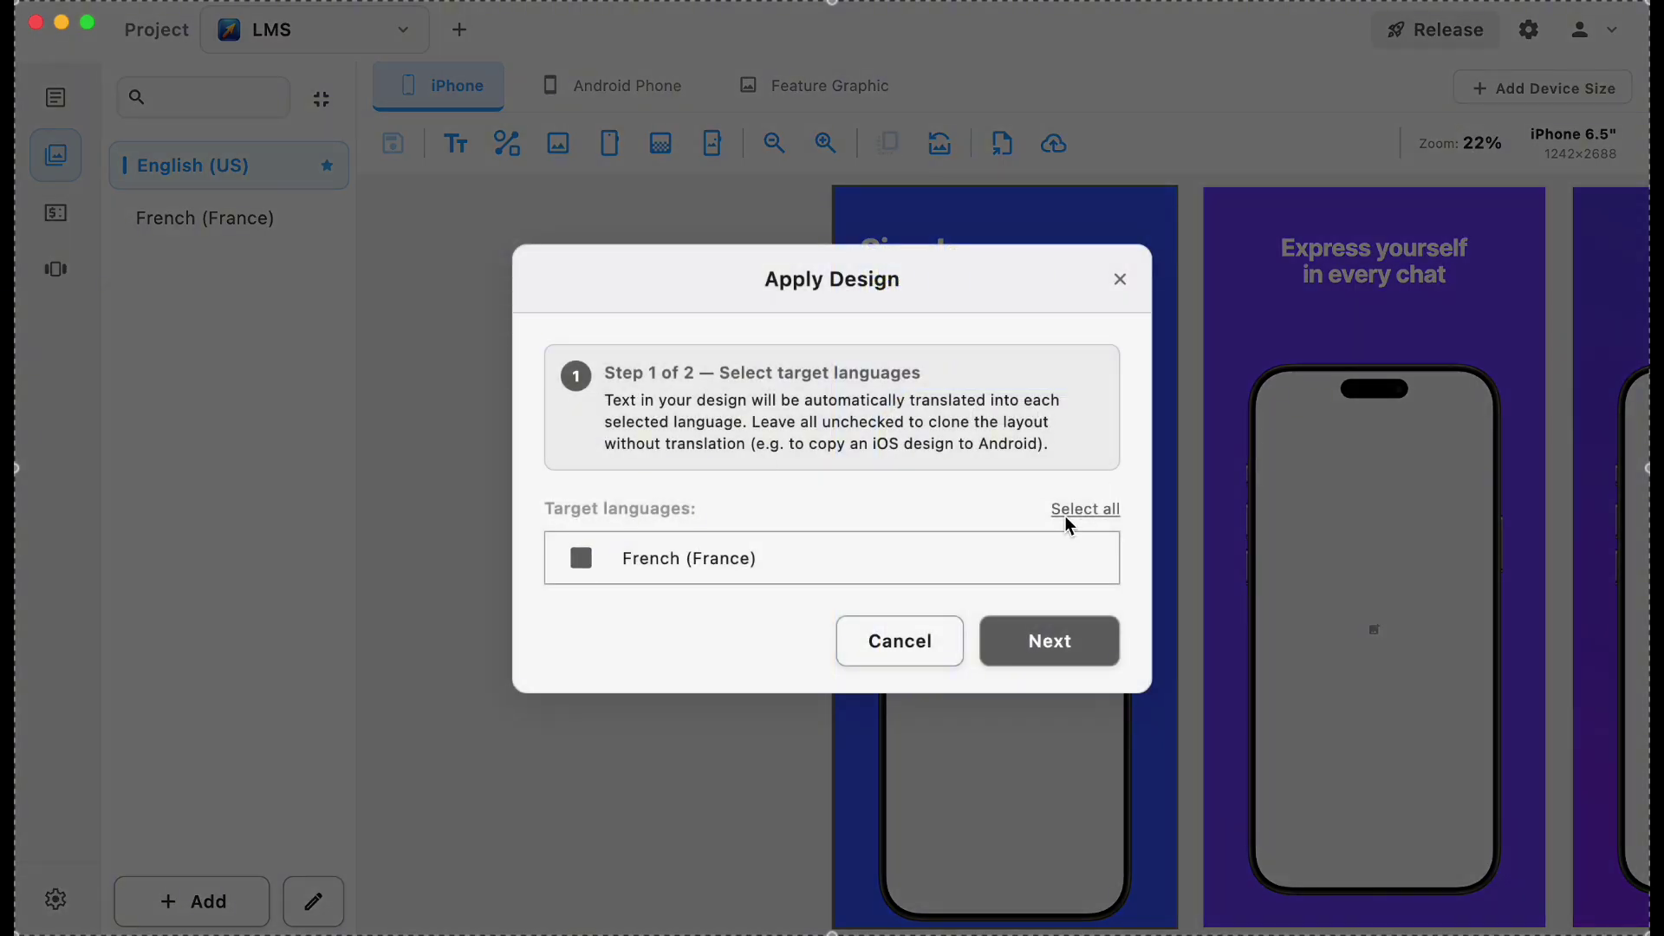
left_click(1044, 636)
left_click_drag(852, 501, 816, 291)
scroll(876, 439, "down", 5)
scroll(876, 438, "down", 3)
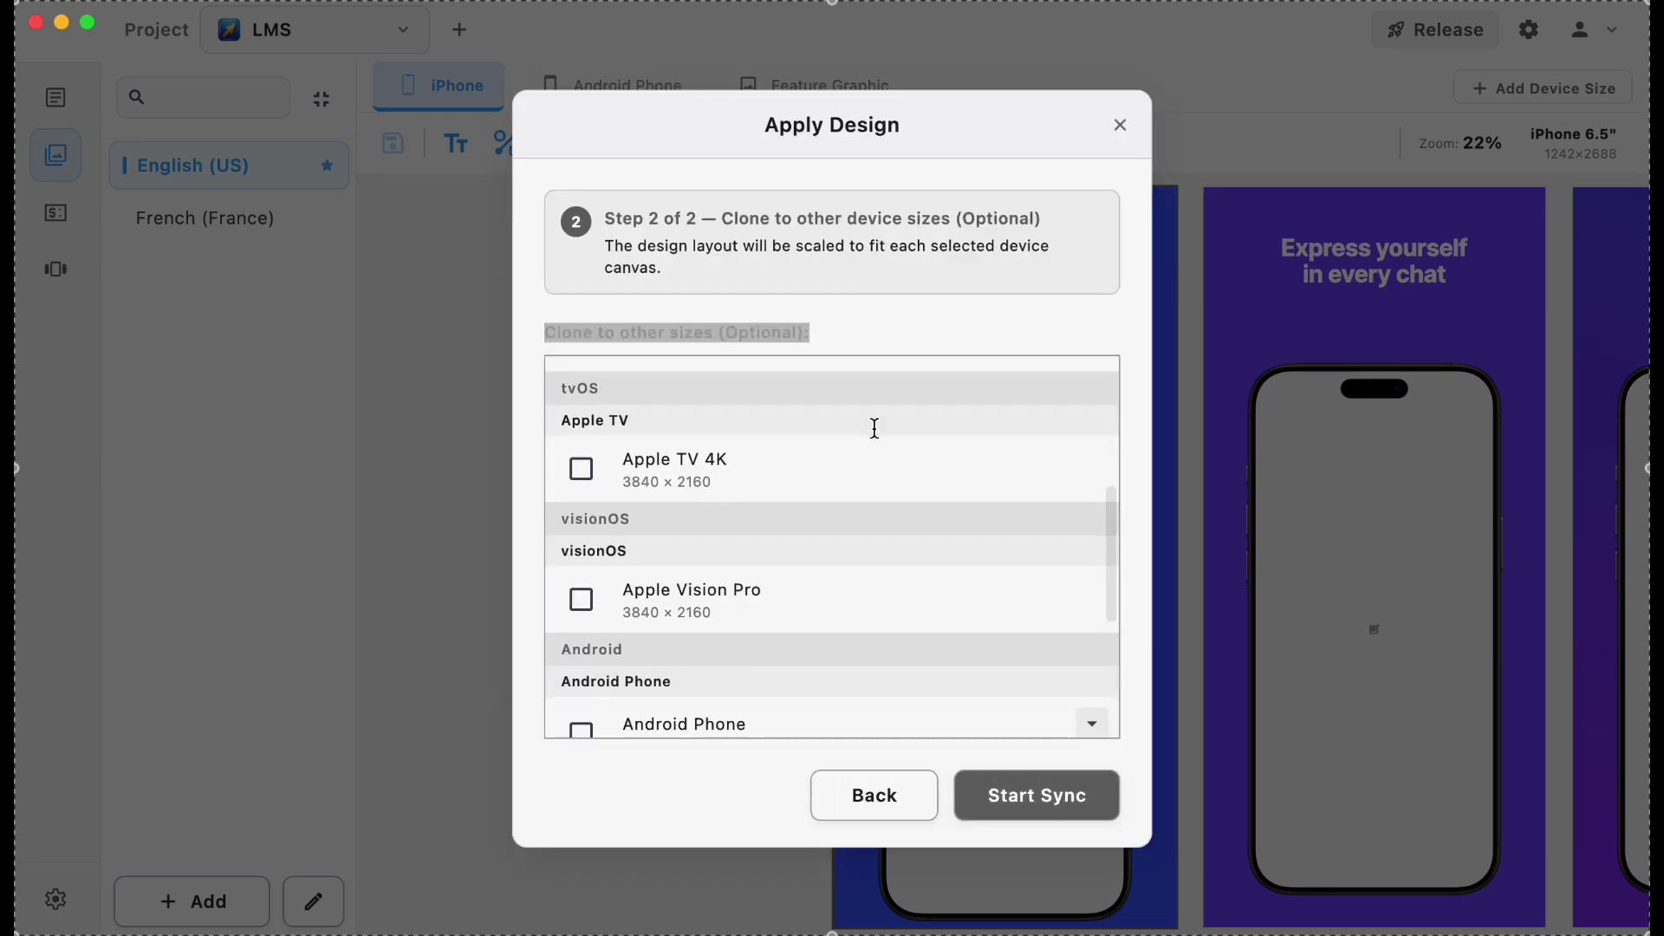
left_click(581, 598)
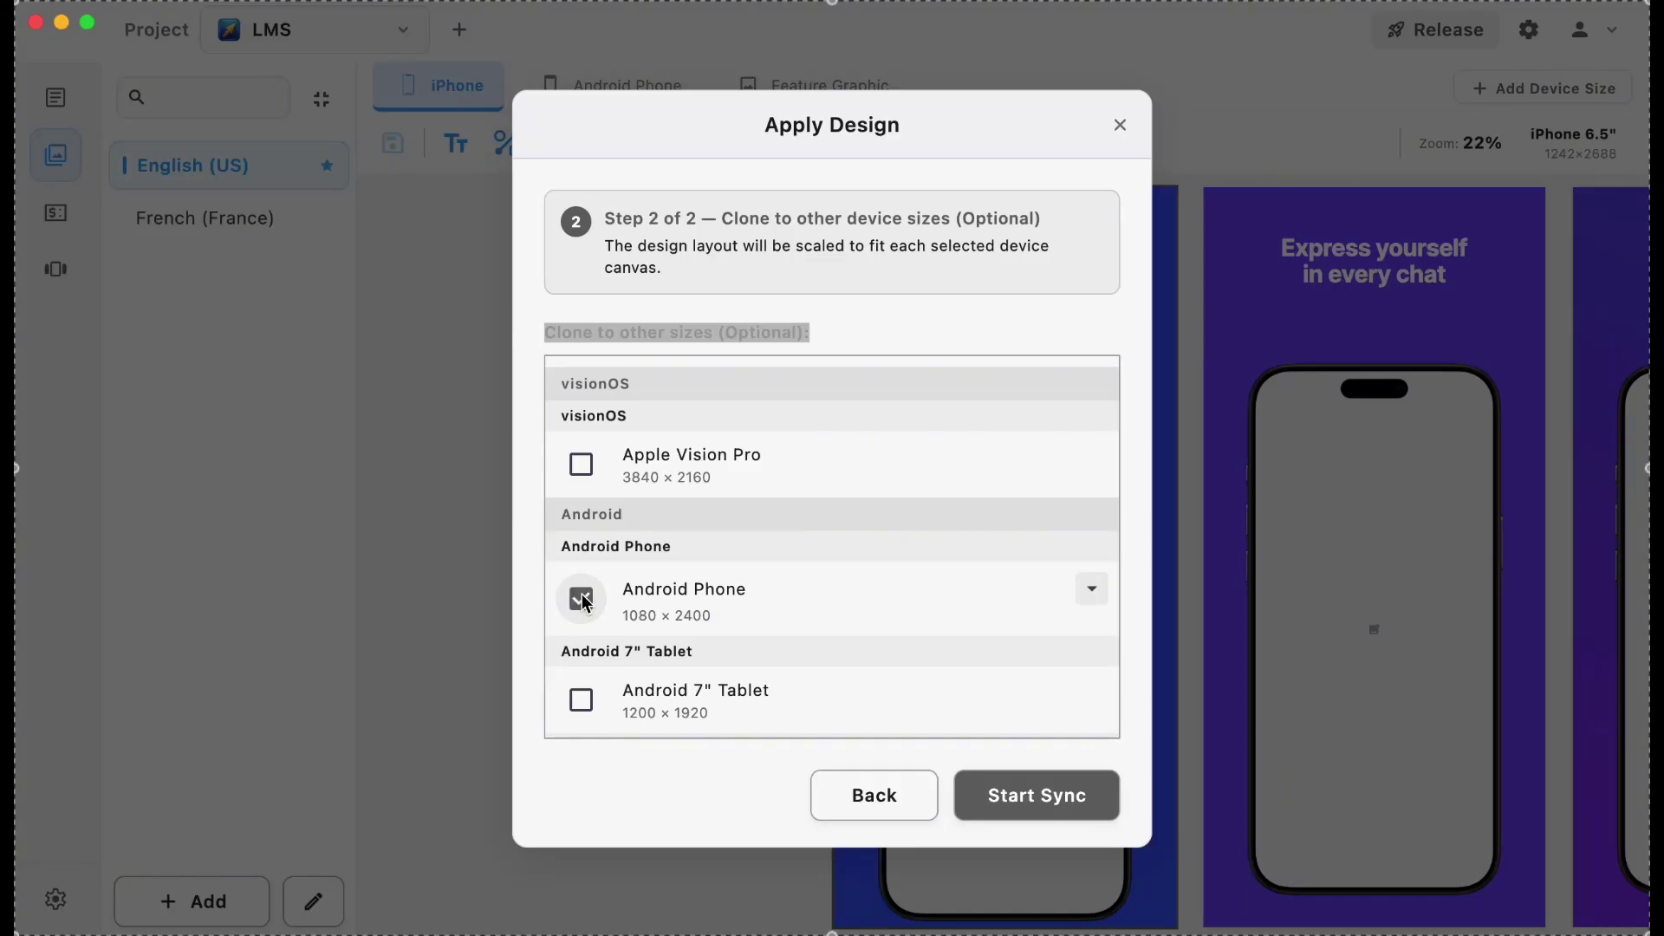
left_click(1038, 796)
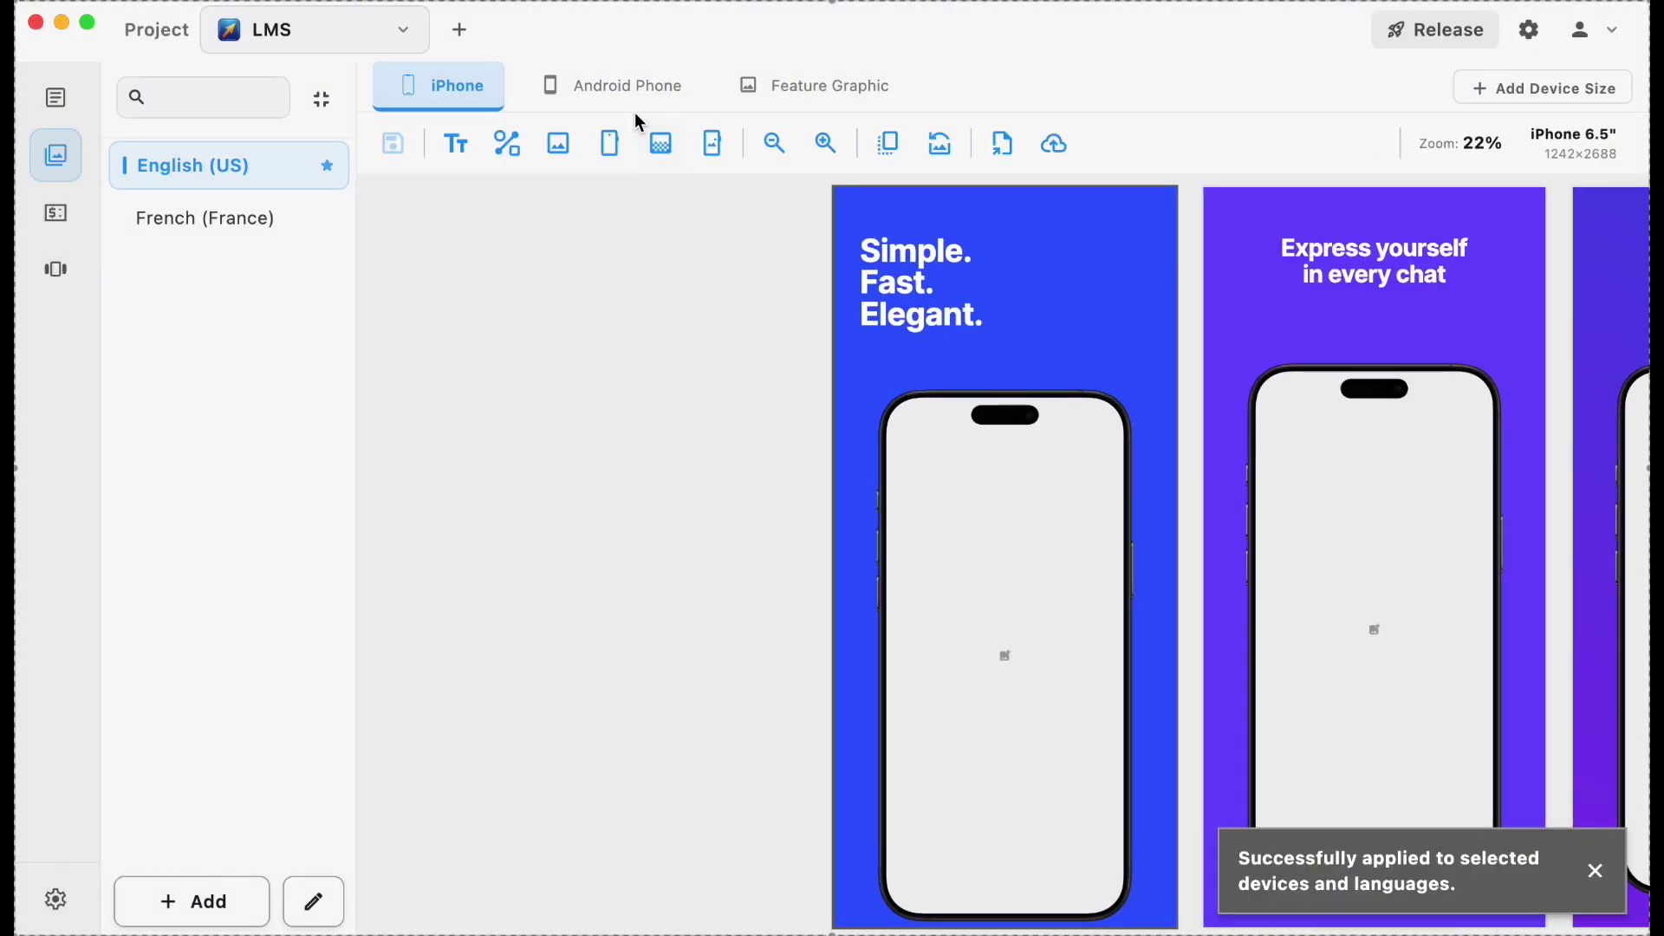
- Change the device frames of the English (US) Android Phone design to the black Samsung Galaxy S21 5G frame
left_click(617, 90)
left_click(826, 348)
left_click_drag(828, 351, 532, 386)
scroll(546, 398, "down", 2)
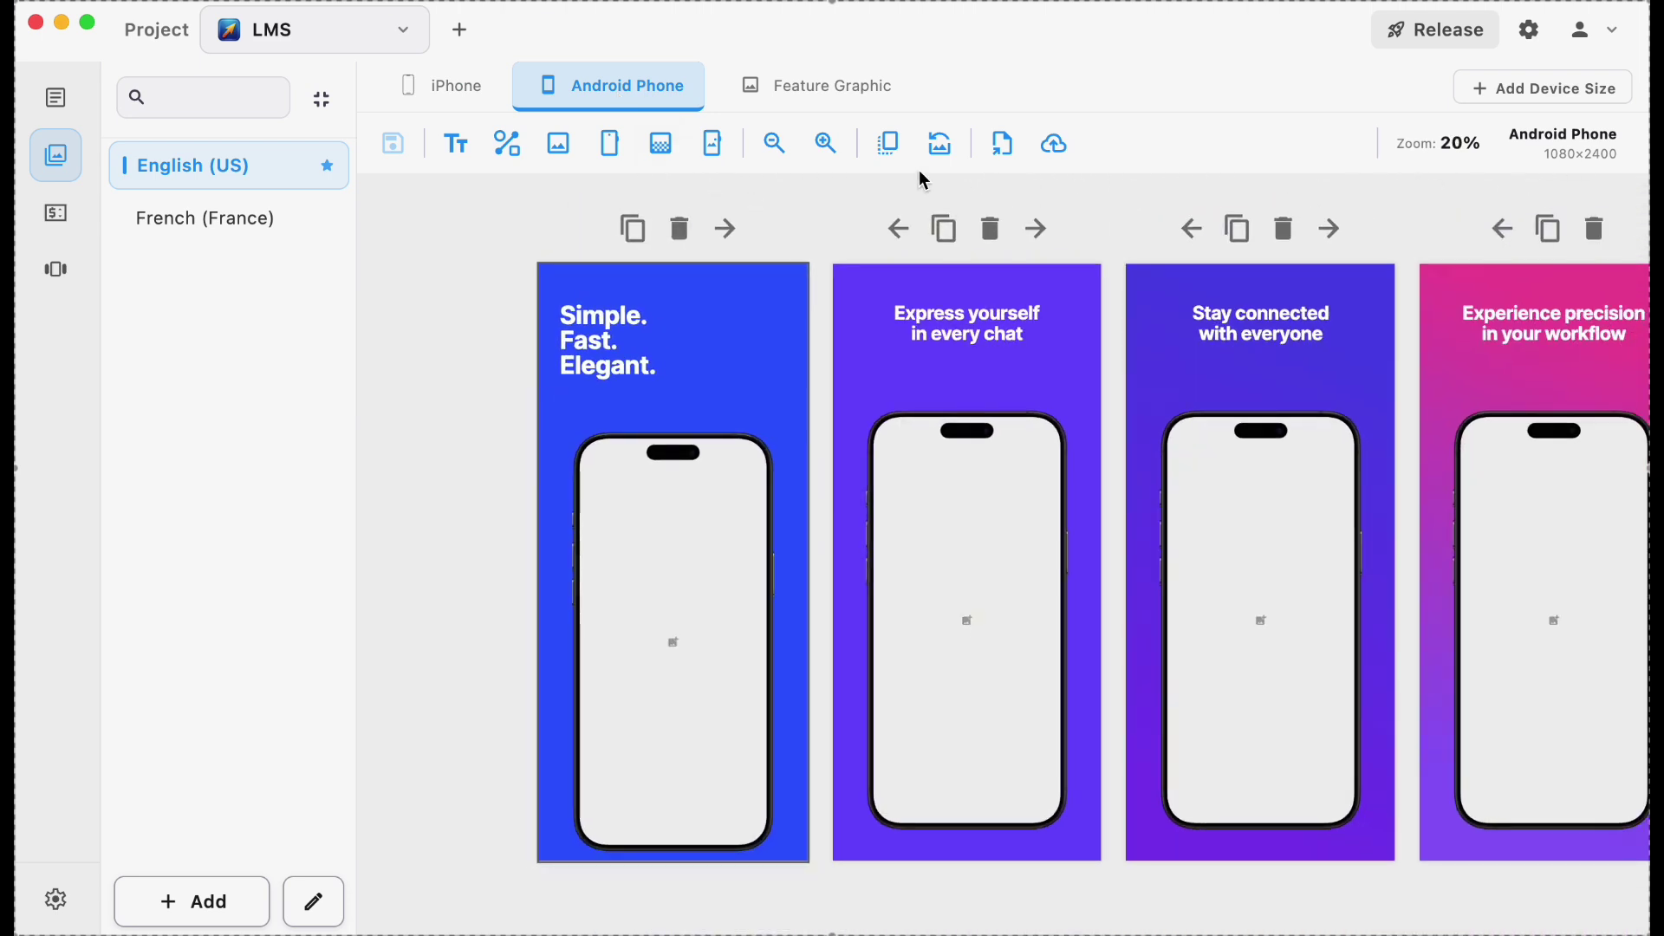
left_click(714, 147)
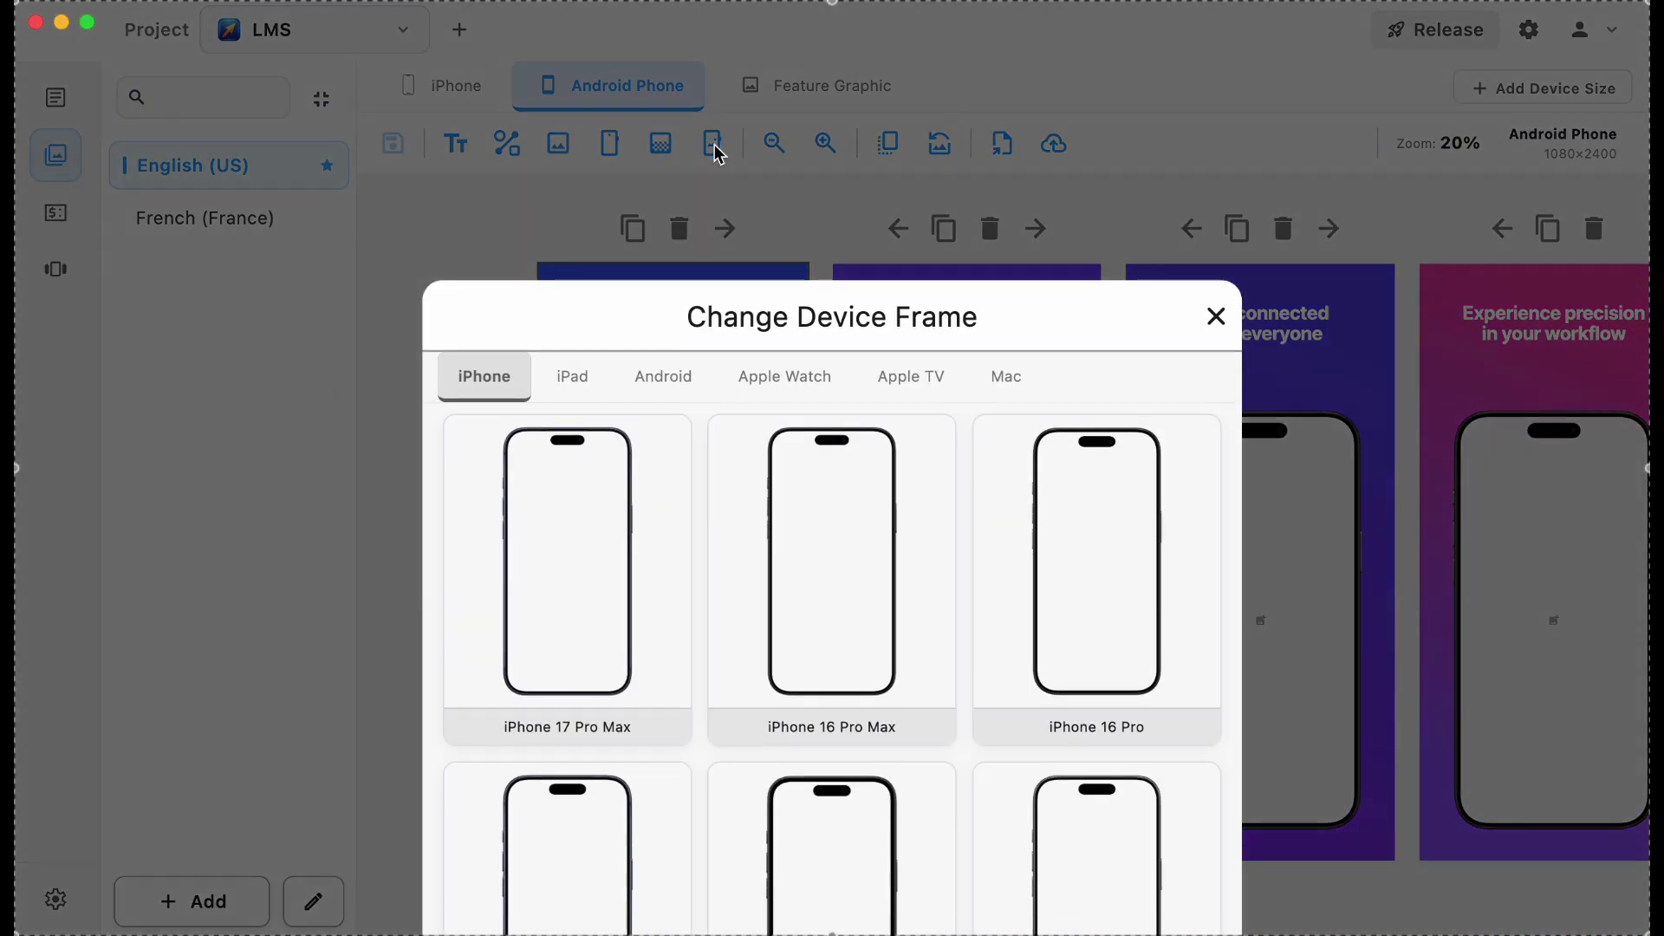
left_click(665, 376)
left_click(840, 518)
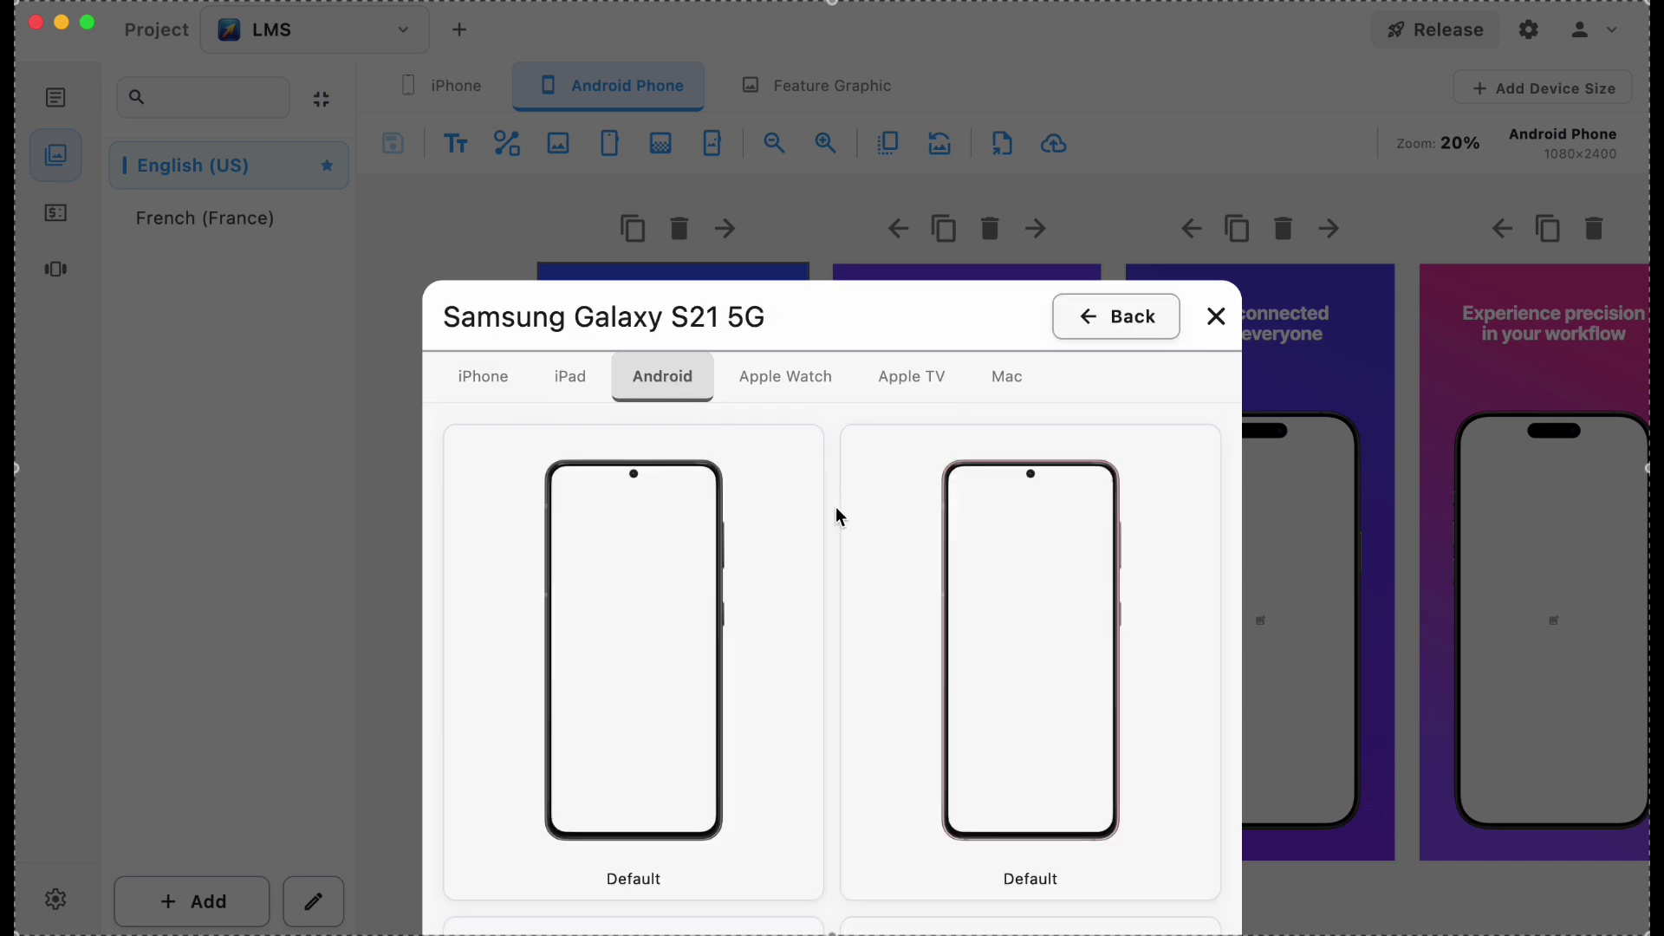
left_click(683, 543)
left_click_drag(1025, 520, 954, 517)
- View the export and marketplace upload options for the Android Phone screenshots, closing both without exporting or uploading
left_click(1008, 151)
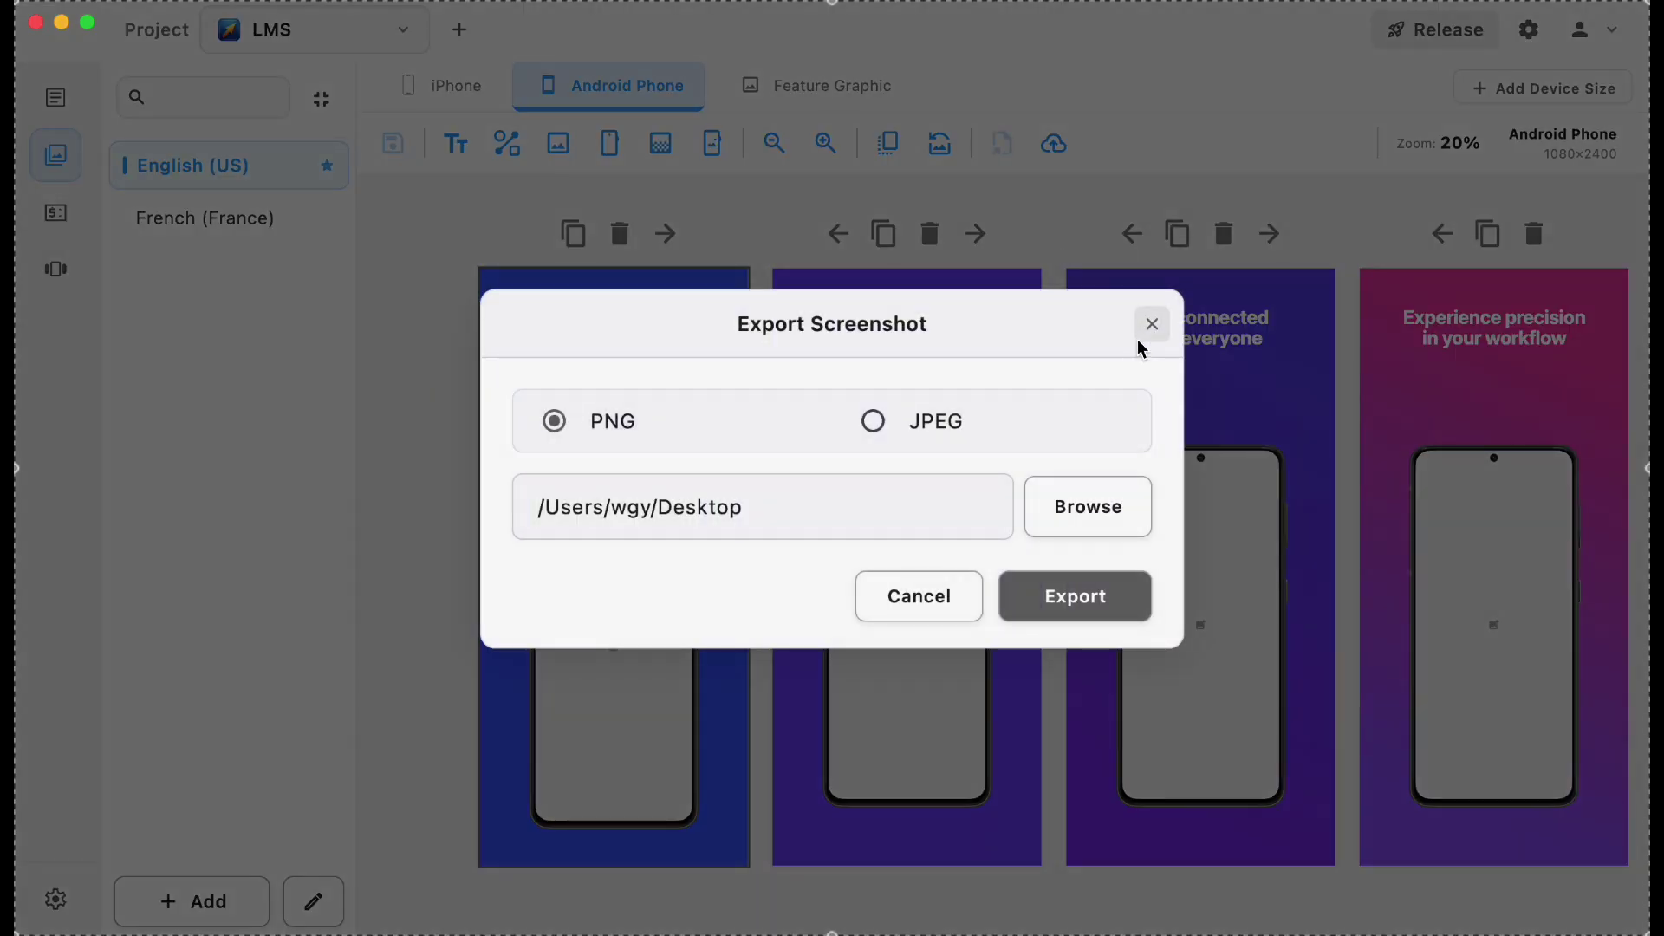
left_click(1148, 332)
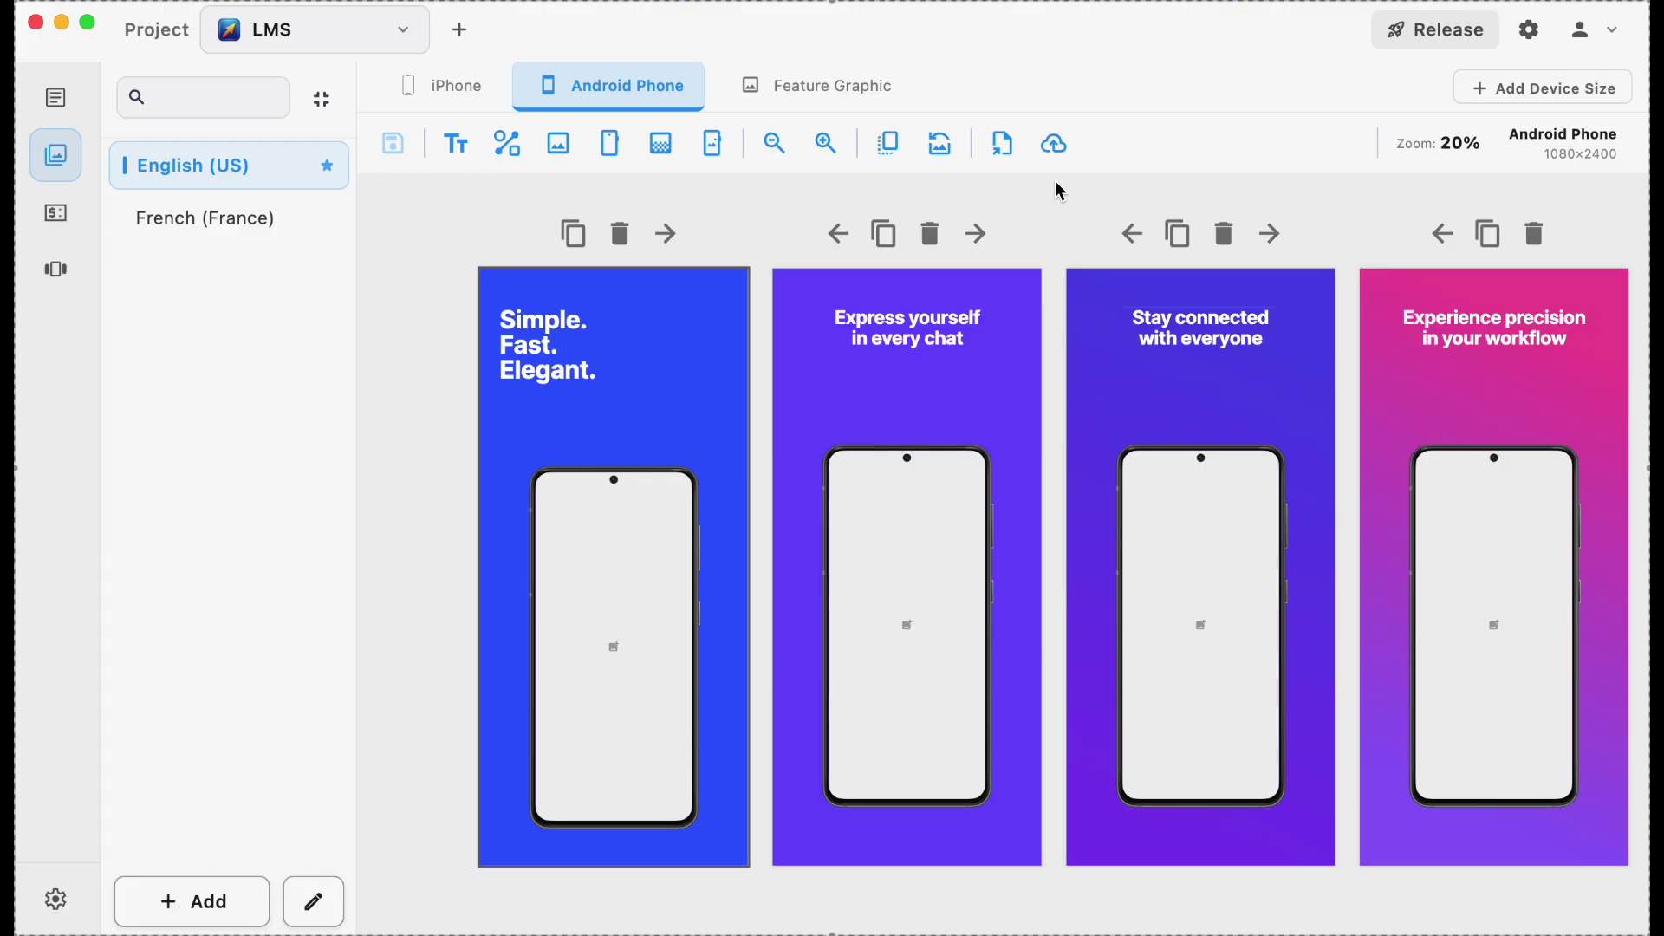
left_click(1055, 160)
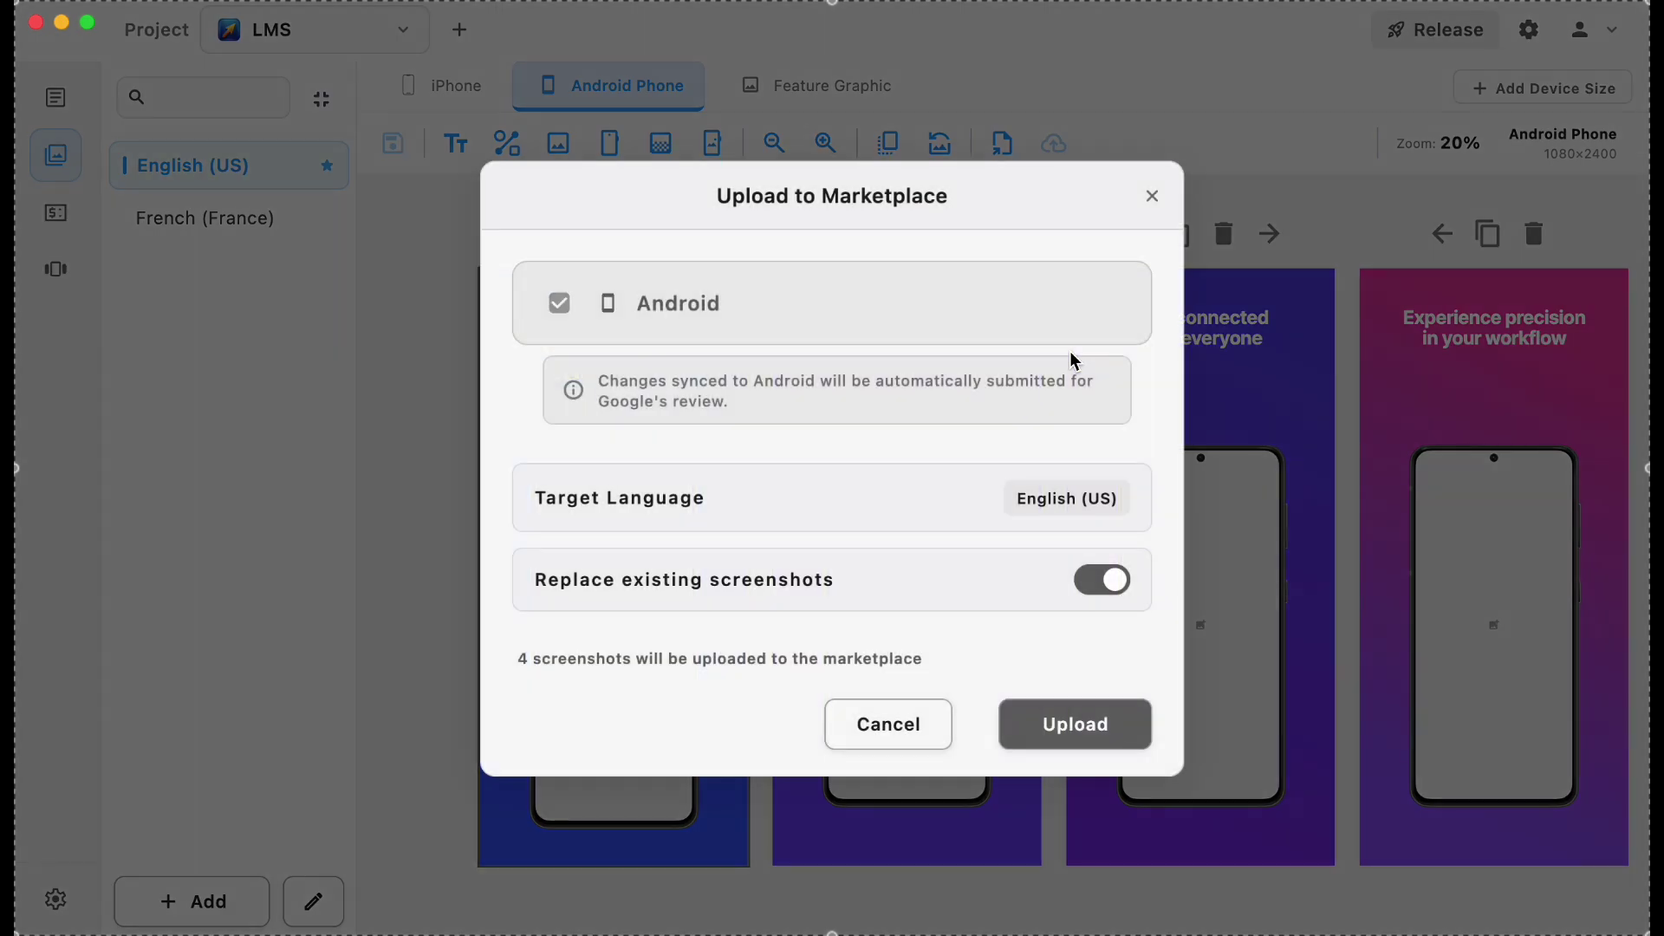
left_click(1150, 195)
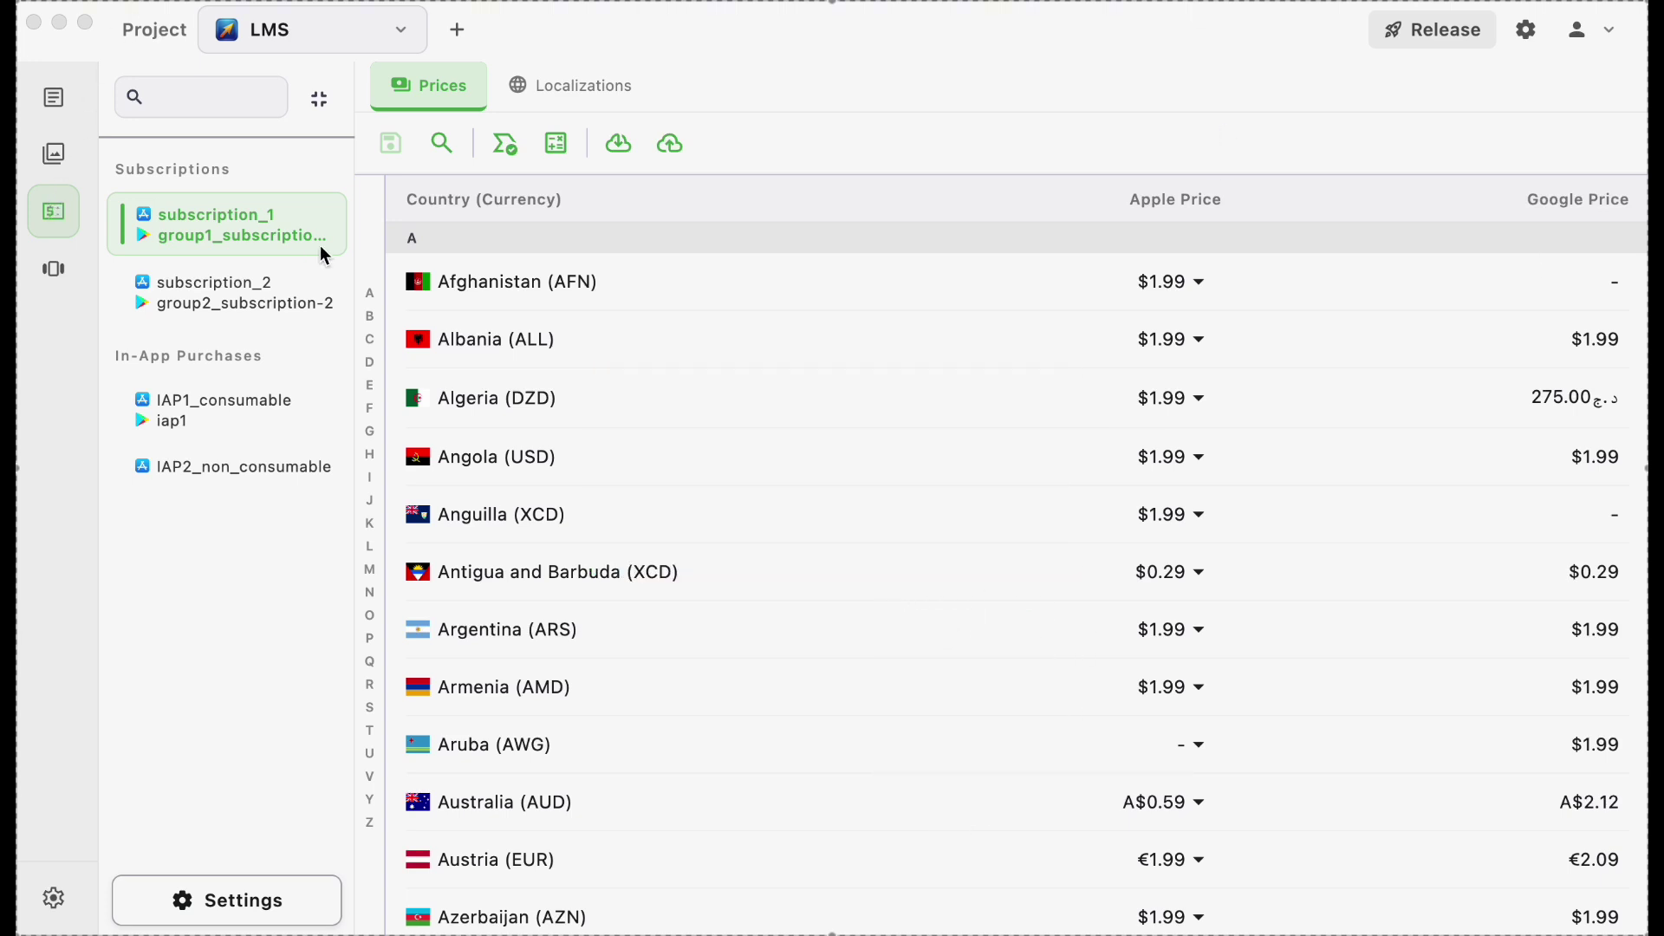
- Look through the subscription and in-app purchase prices and the product linking settings, returning to the subscription_1 prices
left_click(705, 283)
left_click(208, 308)
left_click(205, 401)
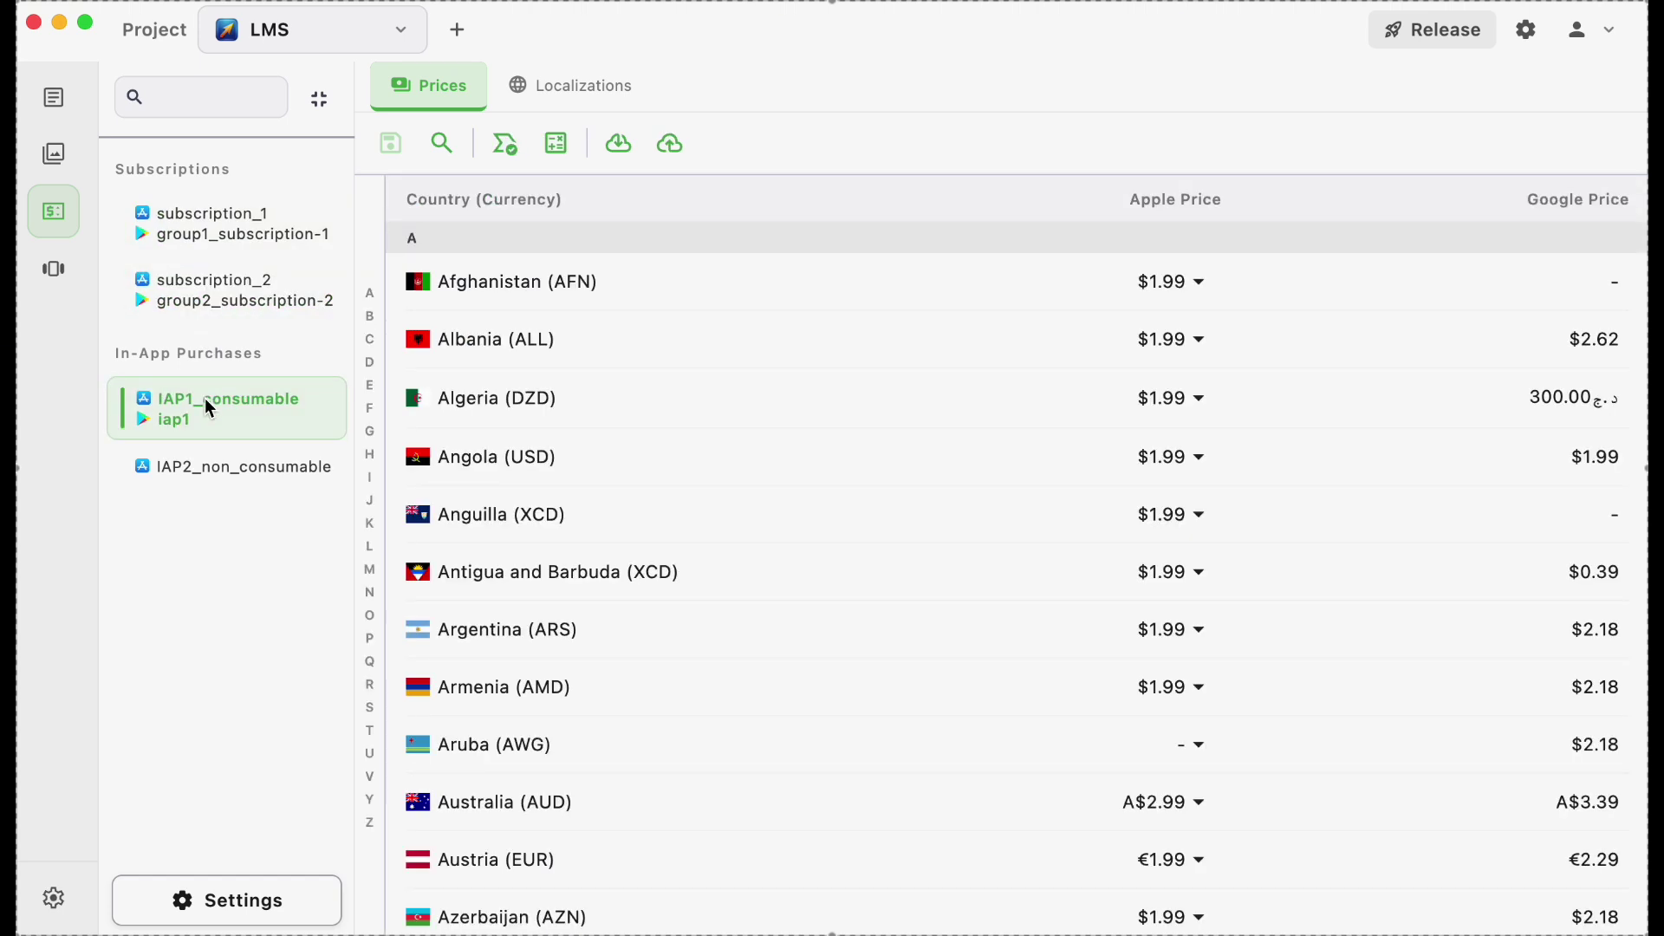
left_click(217, 457)
left_click(232, 233)
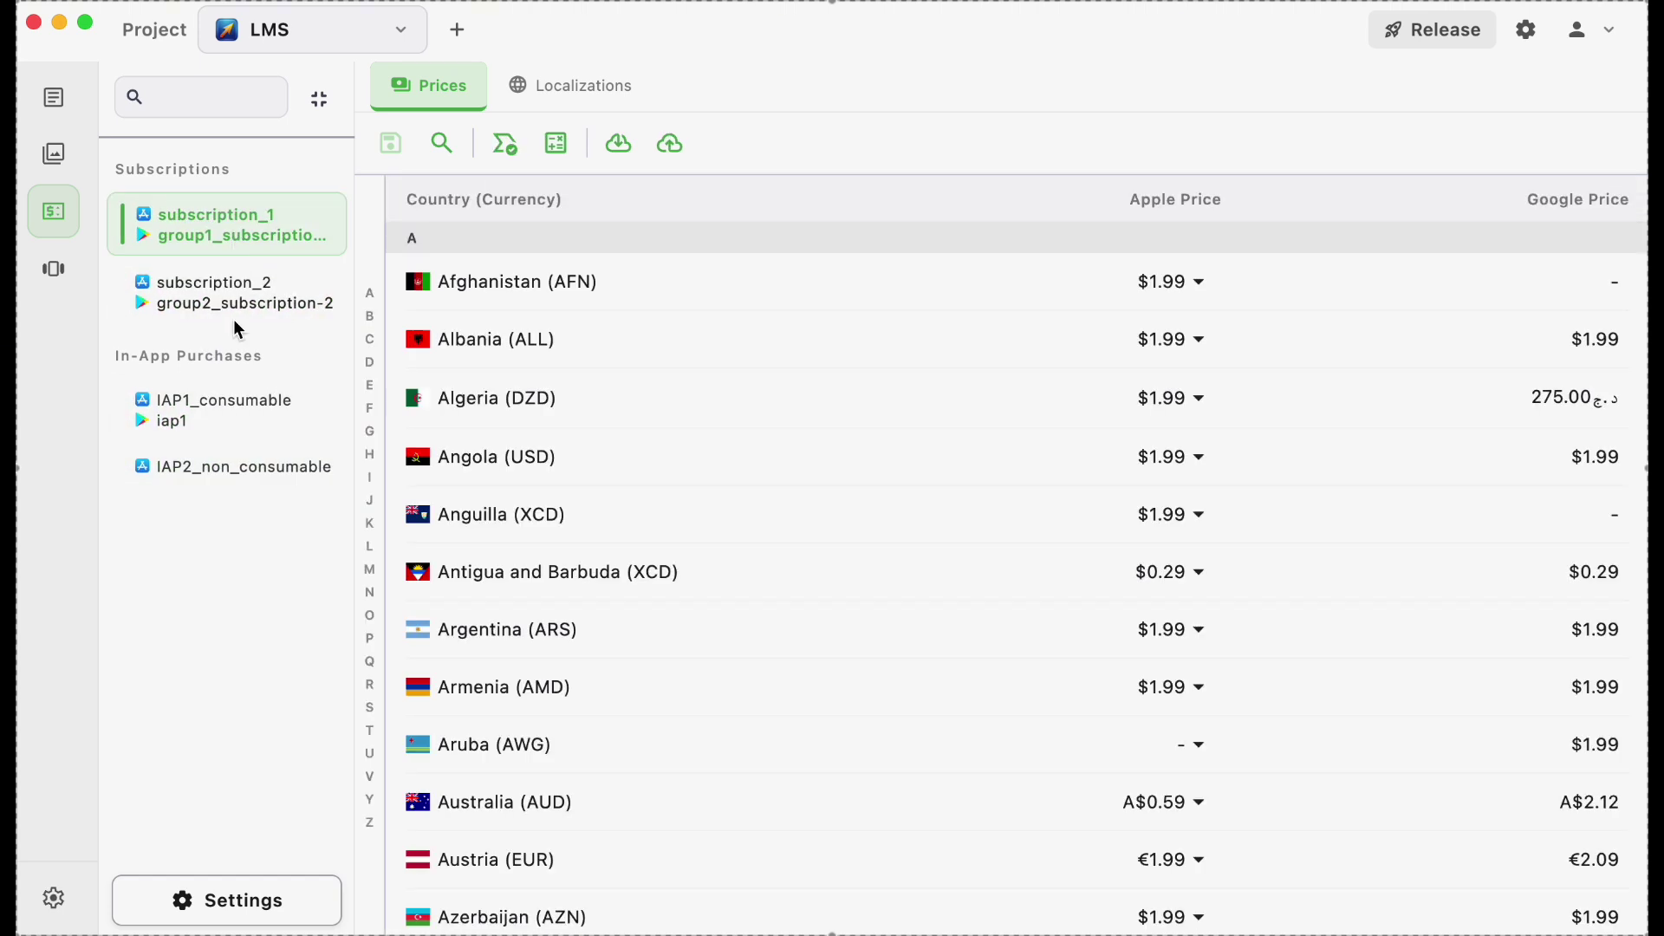
left_click(234, 900)
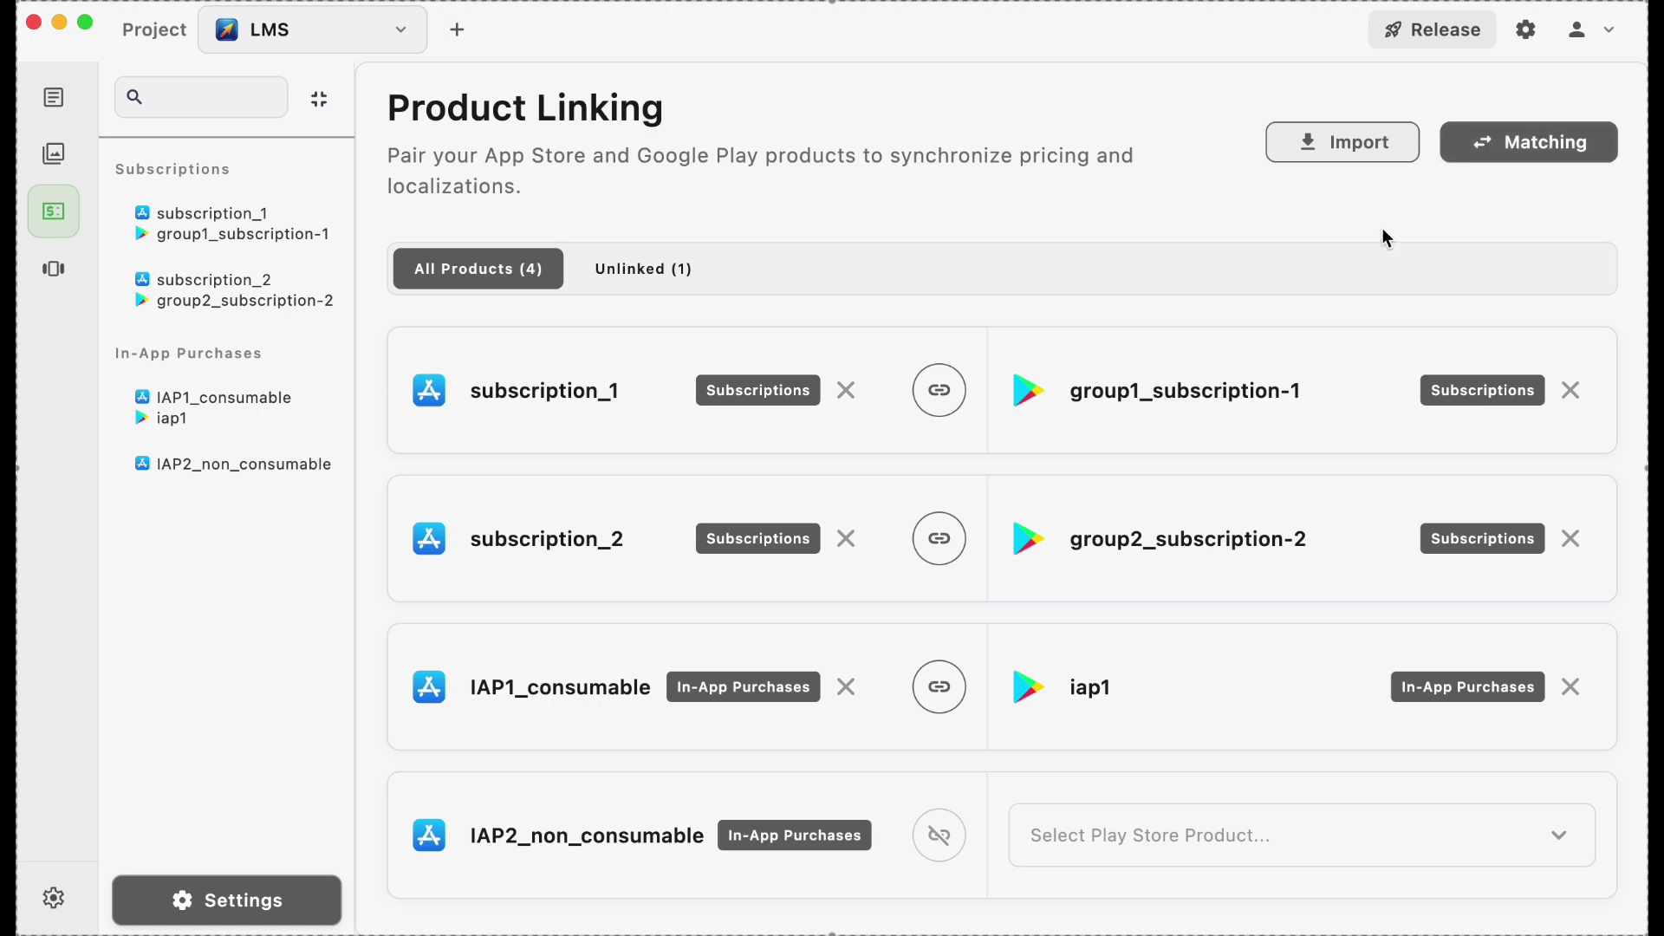
left_click(251, 227)
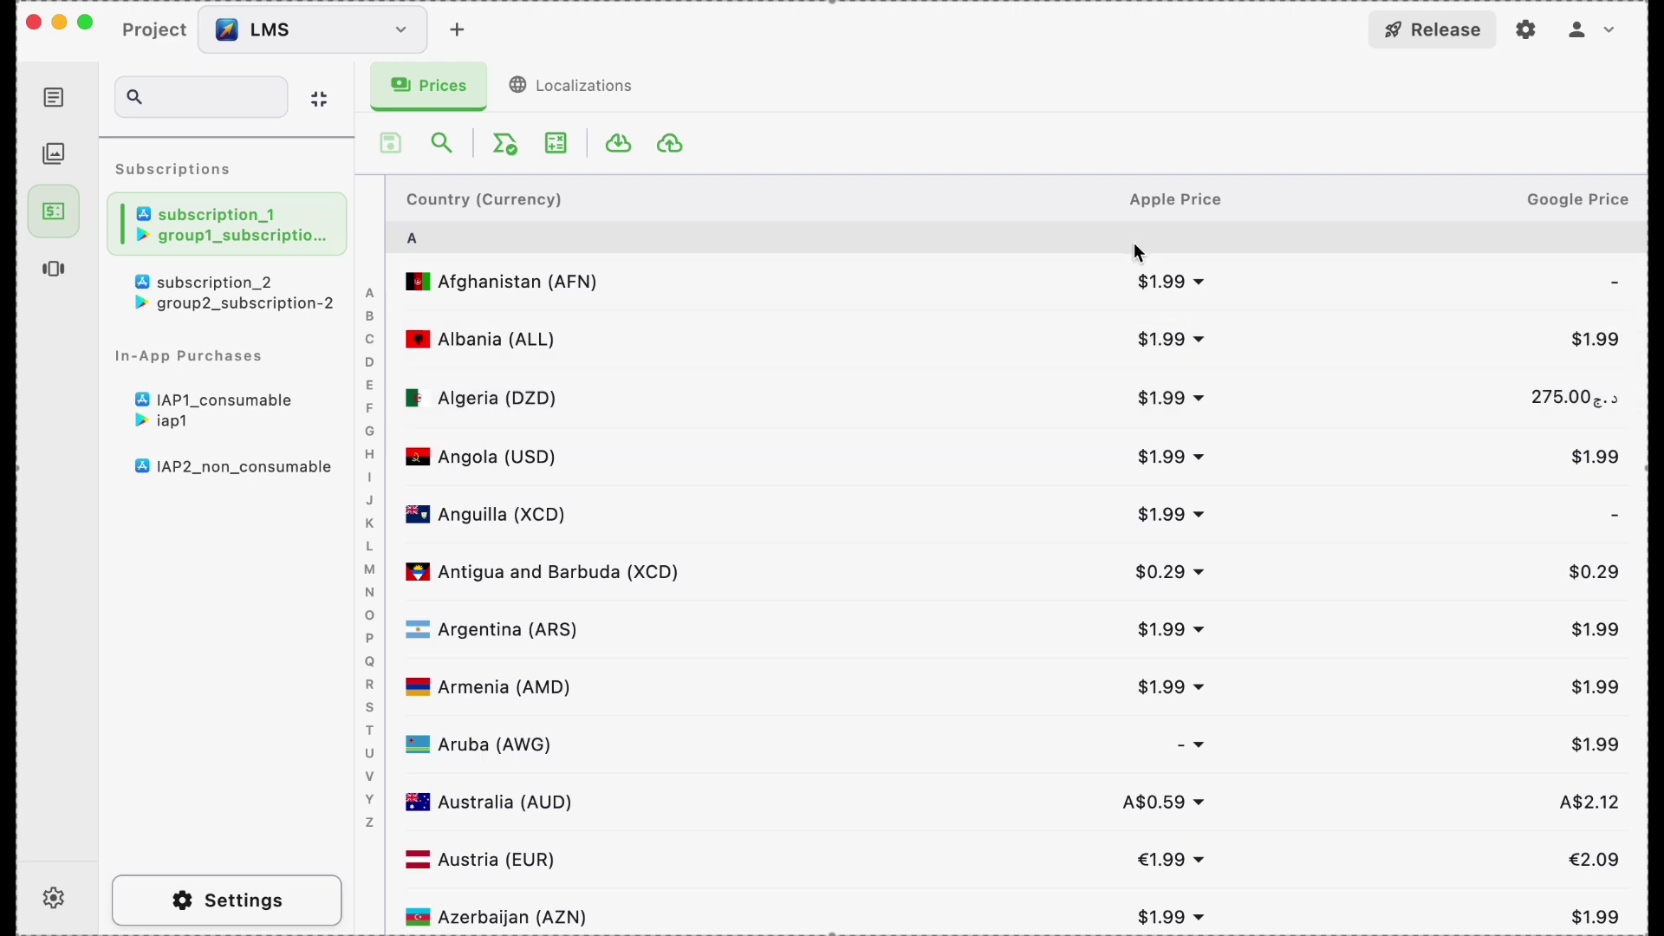
- Set the Albania prices of subscription_1 to $1.95 for Apple and $1.23 for Google
left_click(1181, 355)
left_click(1177, 354)
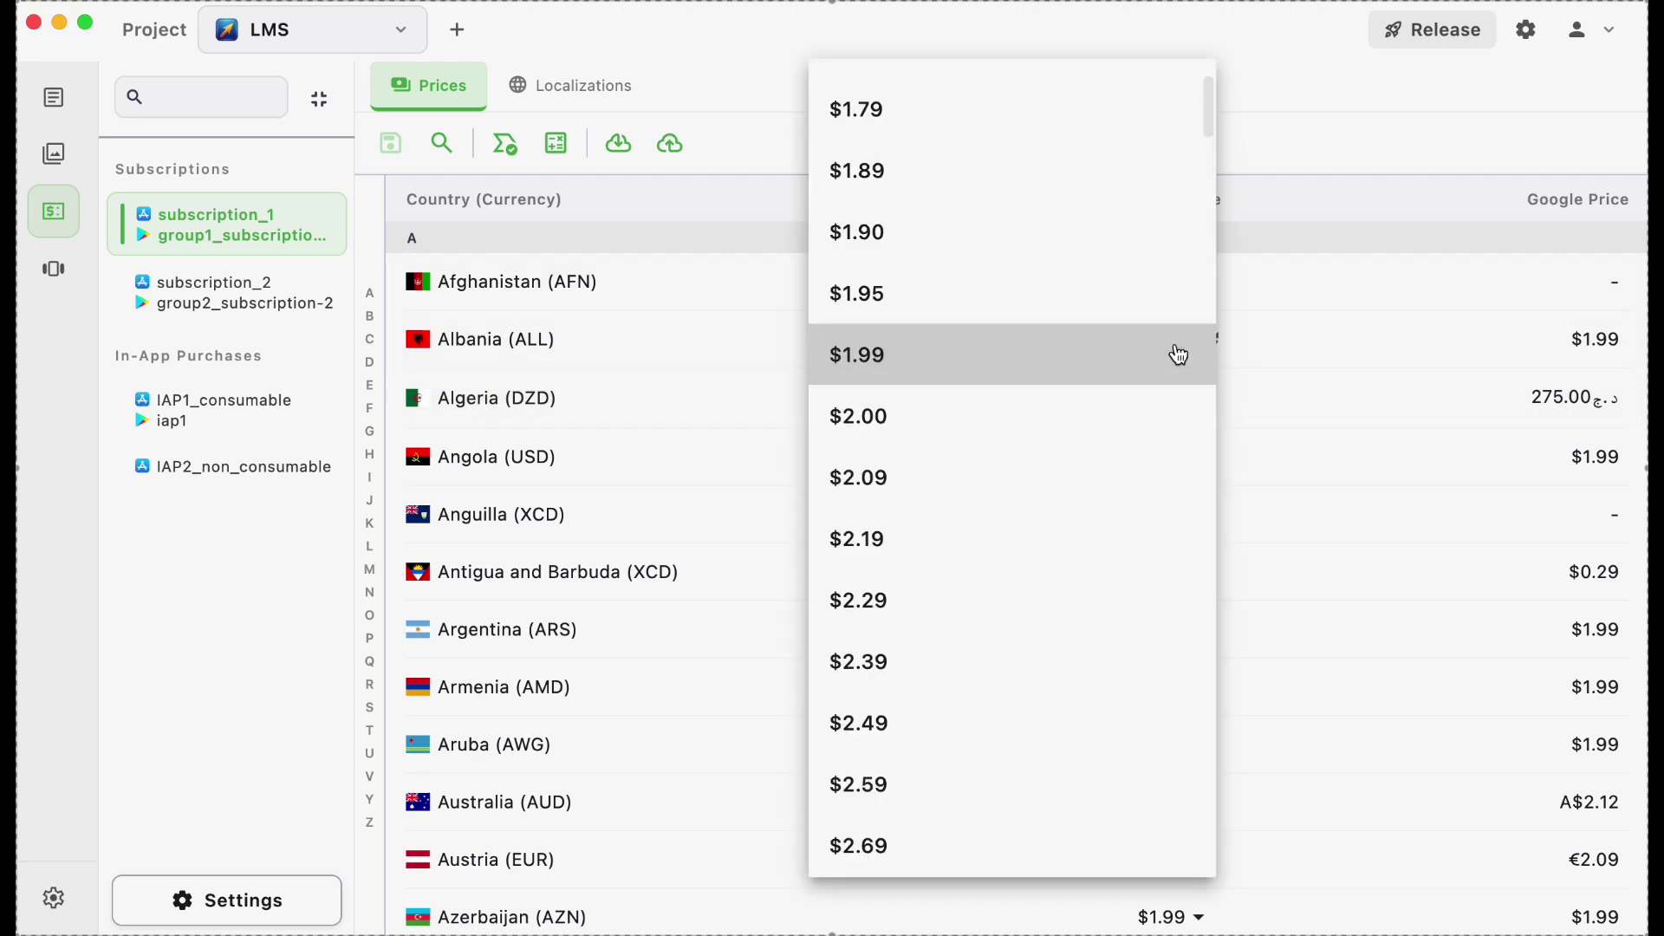
scroll(1091, 460, "up", 5)
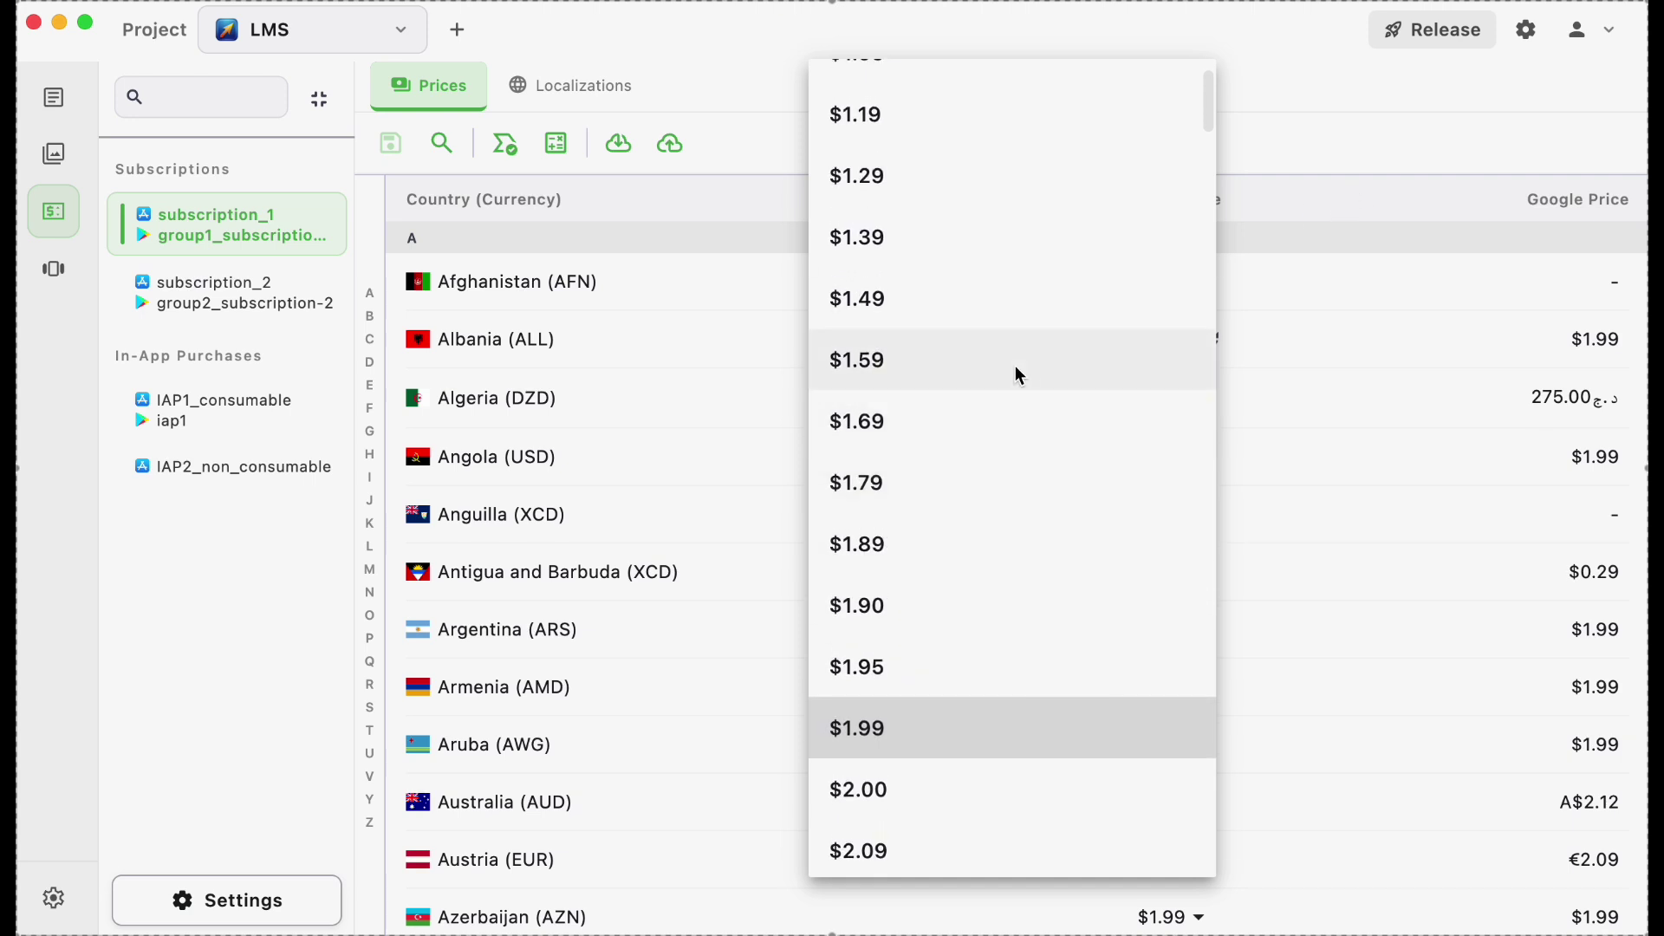
left_click(922, 668)
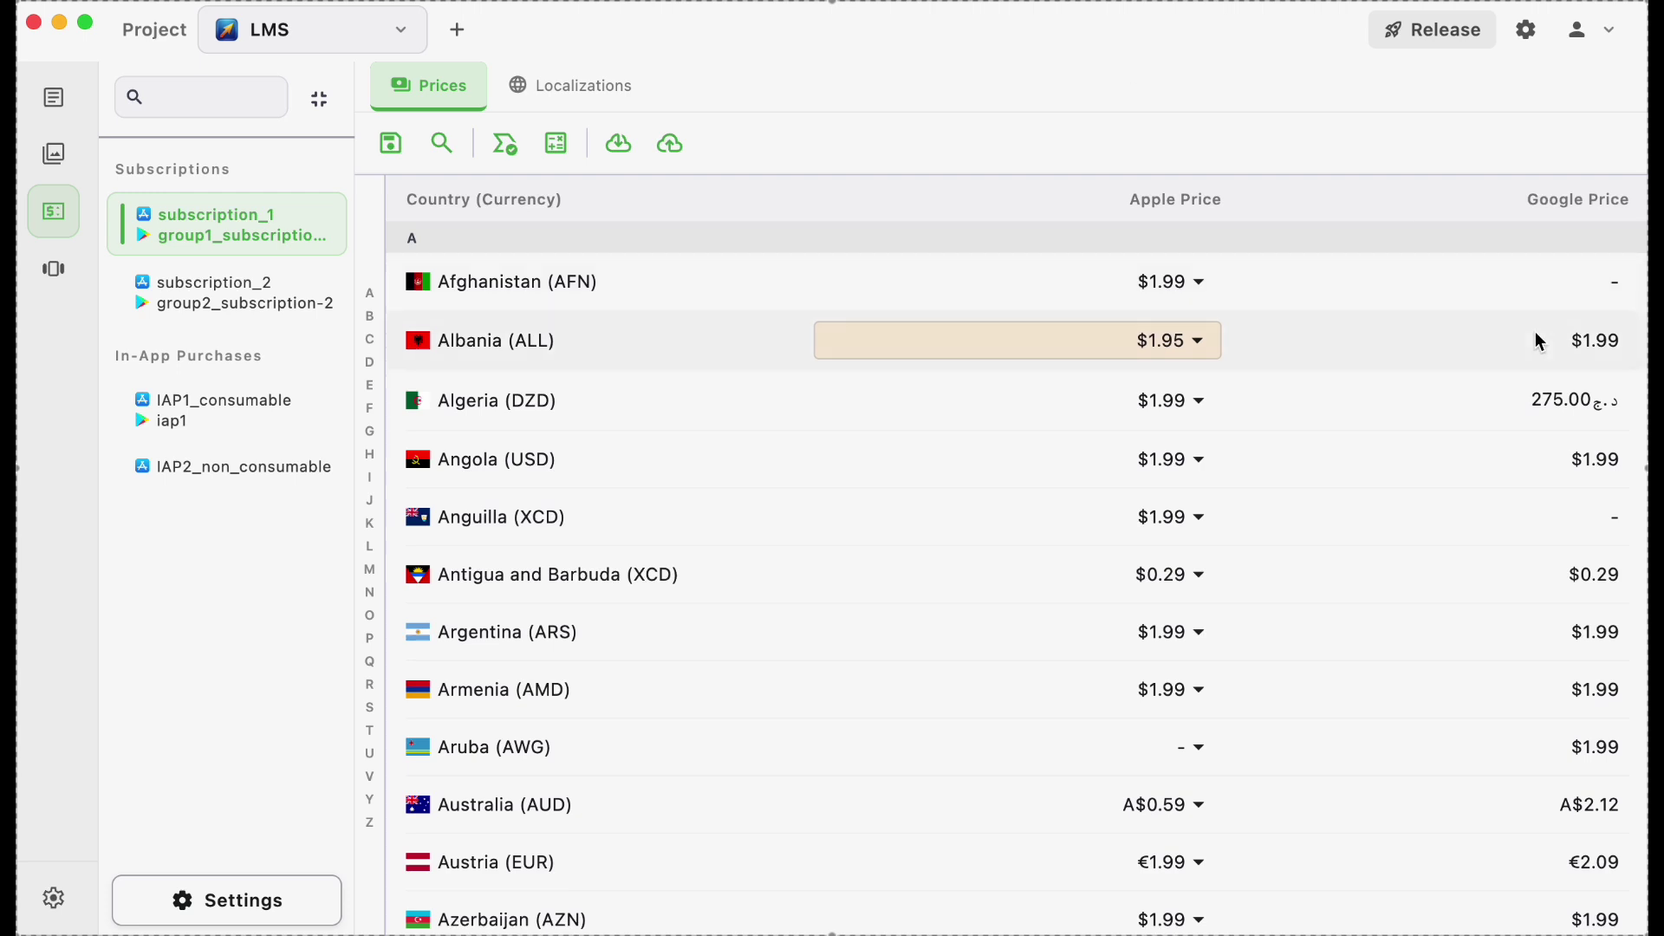
left_click(1568, 345)
left_click(1567, 345)
left_click(1567, 345)
type("1.23")
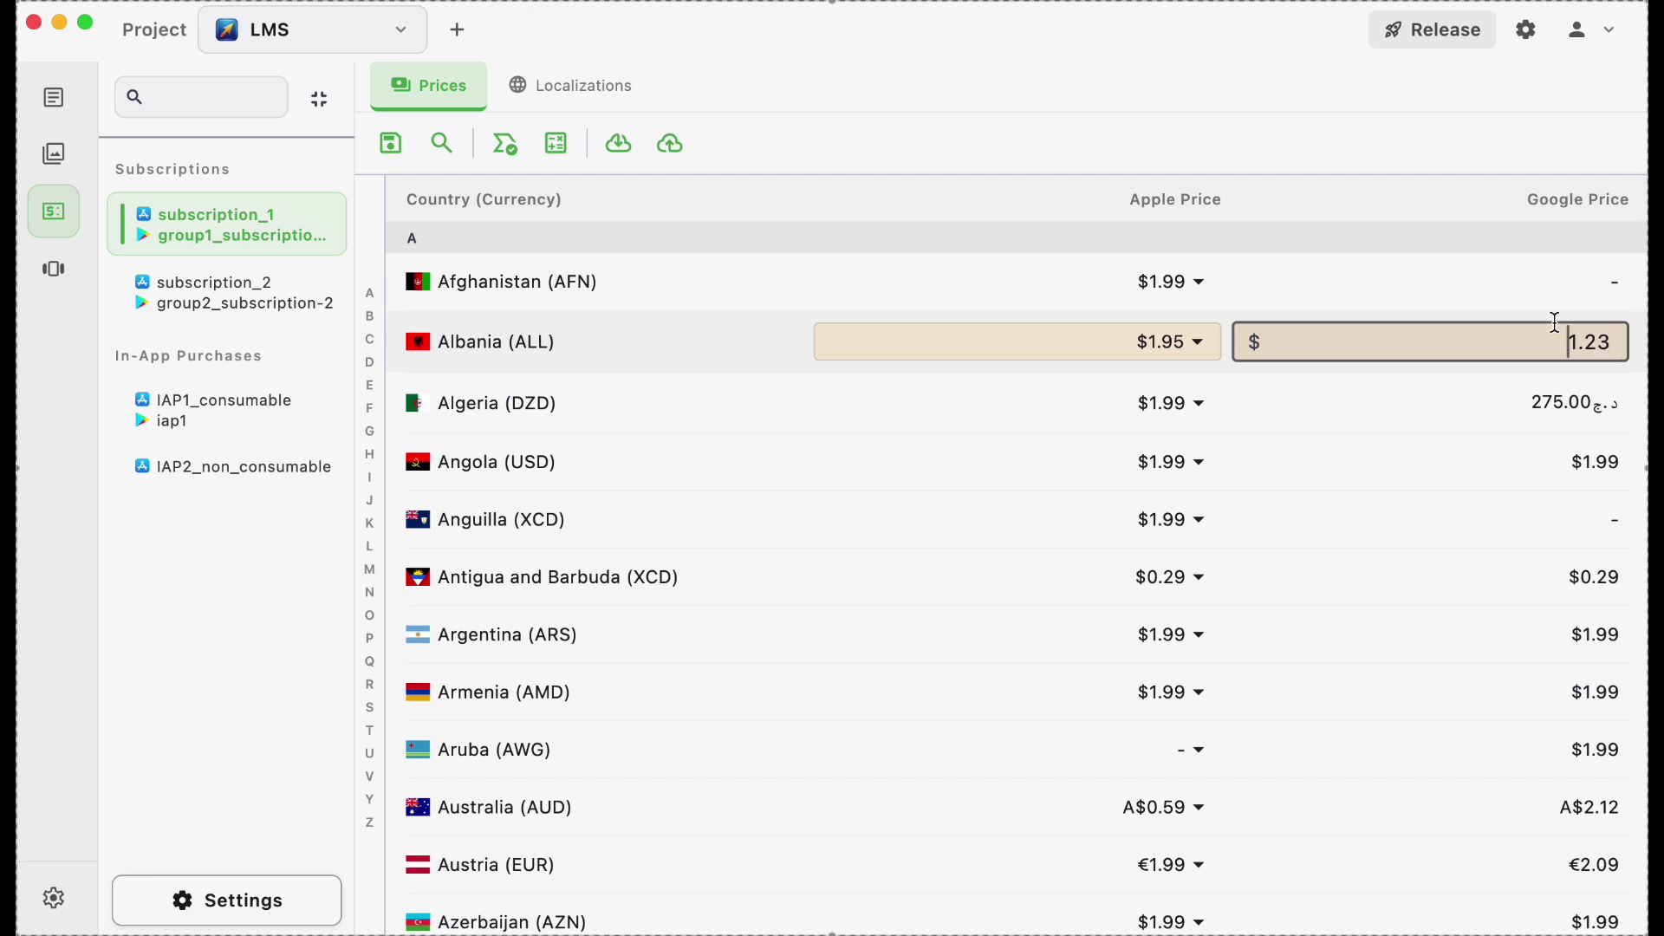
- Match the Google Play draft prices of subscription_1 to its App Store prices
left_click(1291, 416)
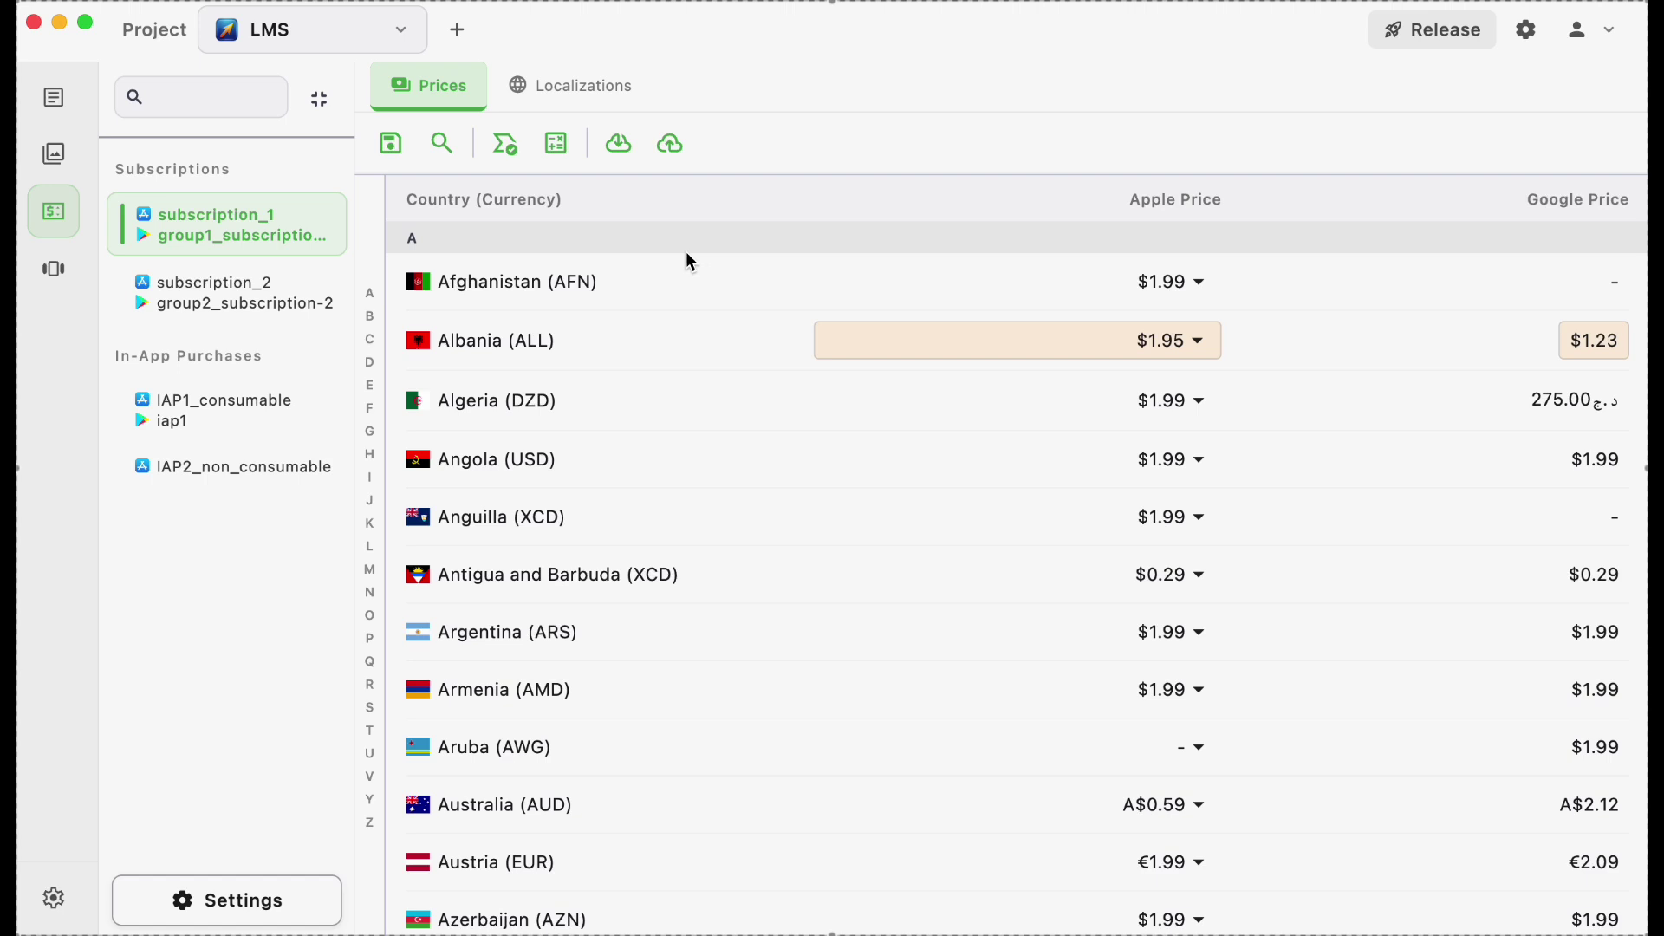
left_click(504, 146)
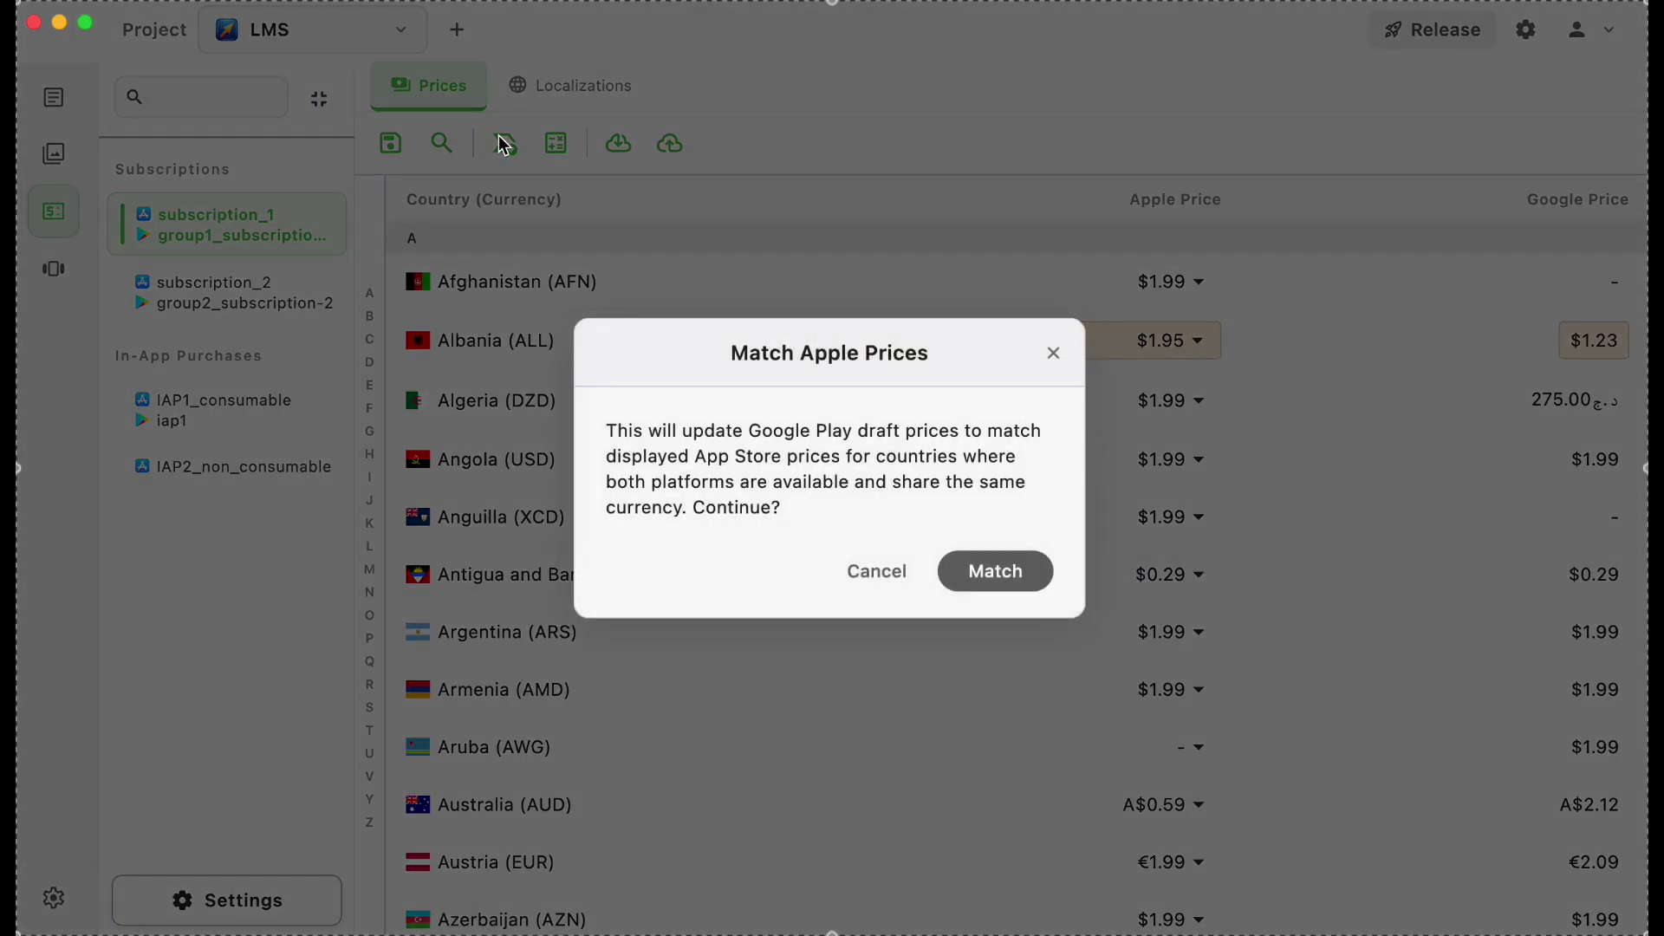
left_click(1006, 575)
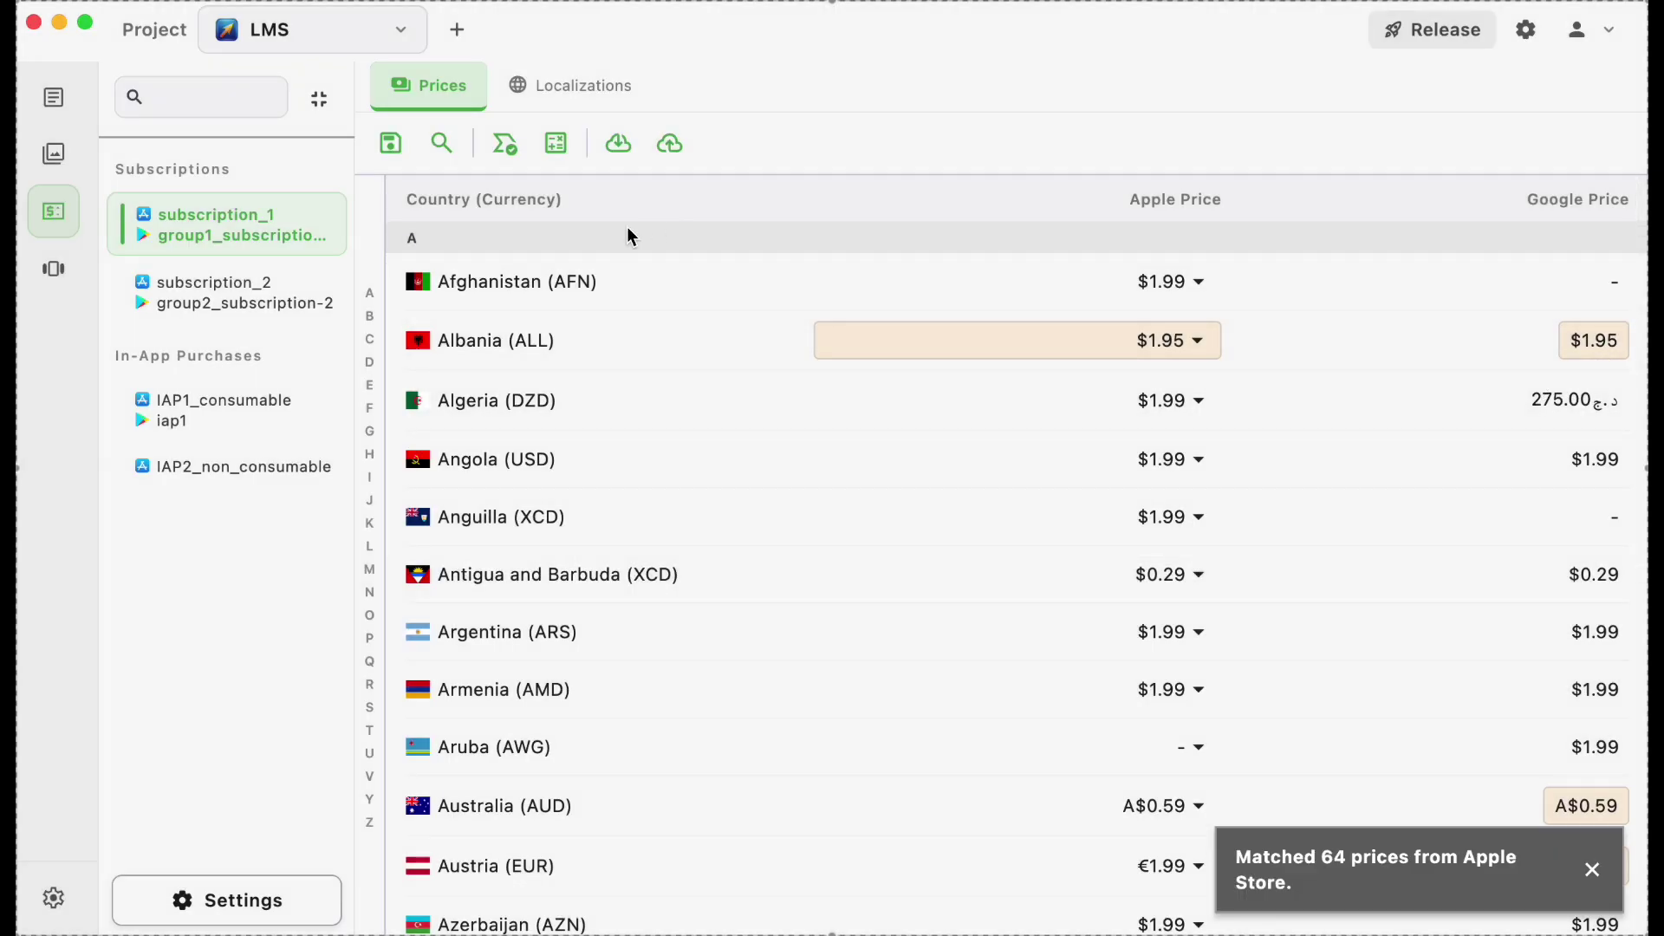
- Calculate a smart price for Mexico from the United States base price of 1.99, weighting PPP and Big Mac 50% each, and return the results
left_click(557, 162)
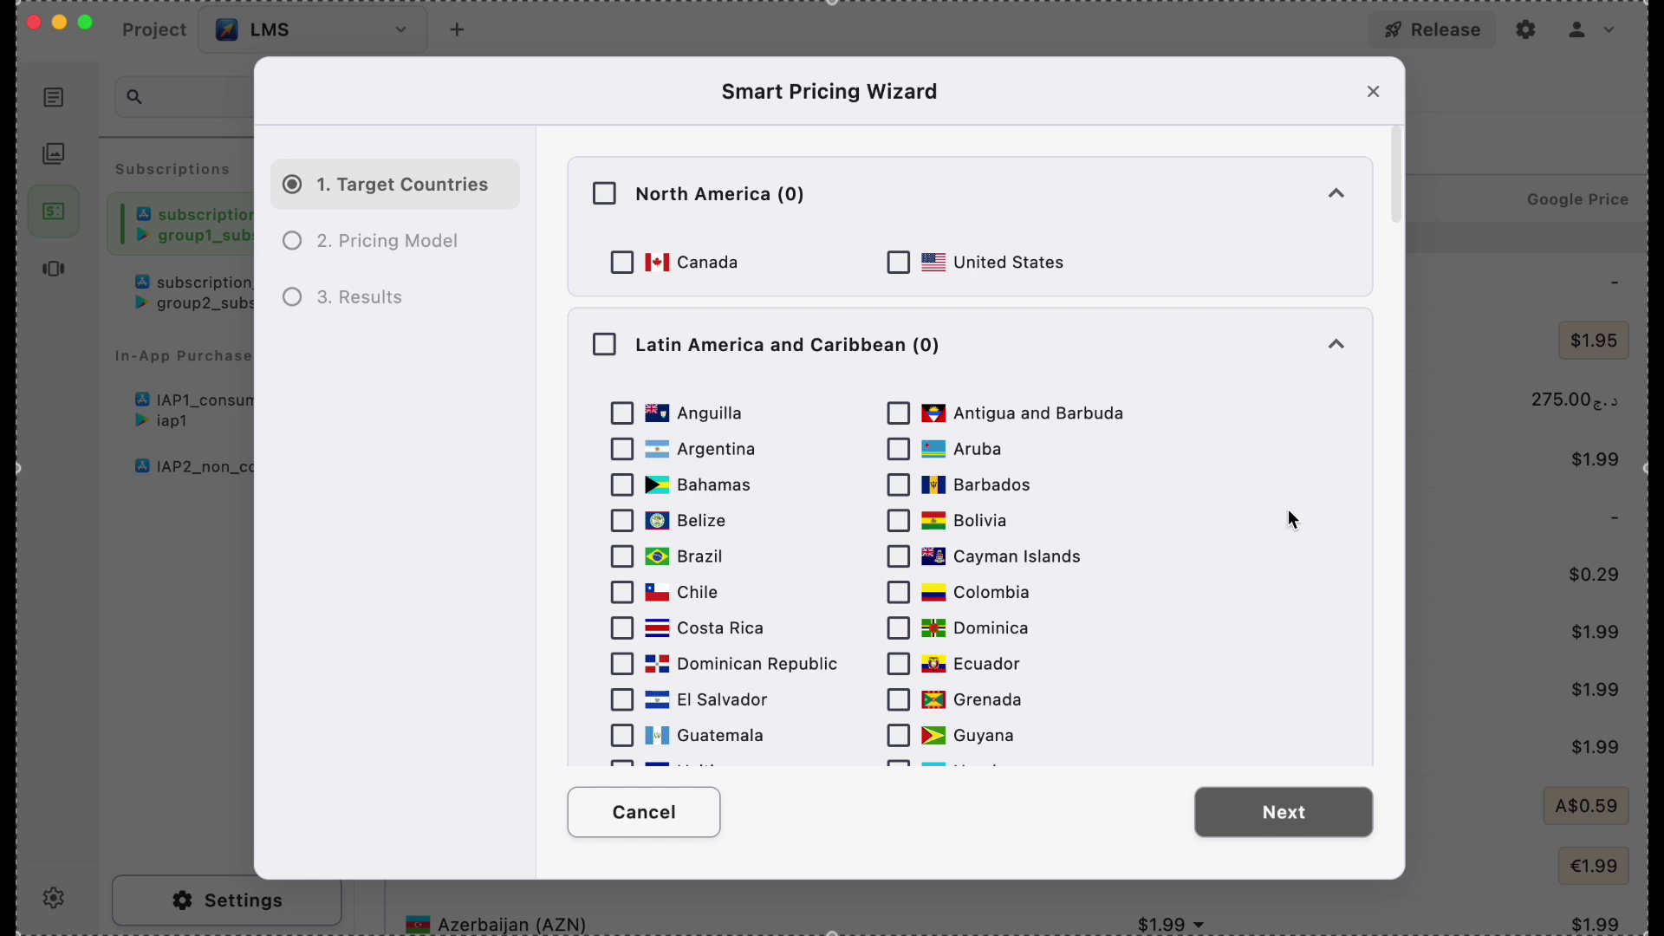
scroll(1291, 520, "down", 3)
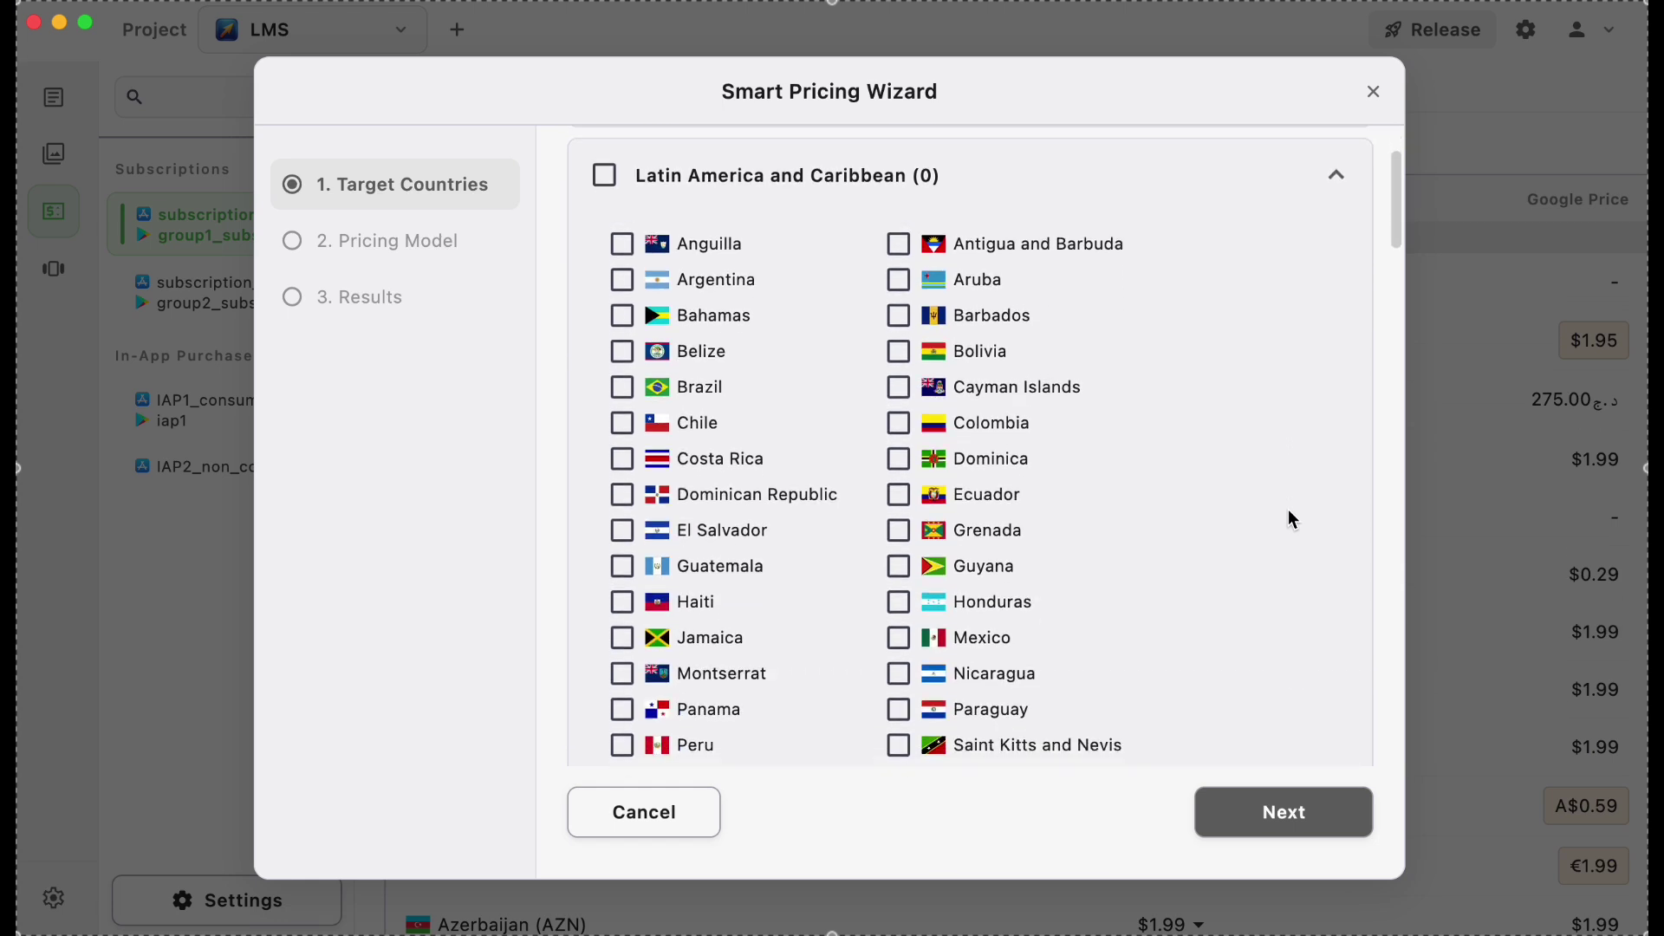
left_click(900, 639)
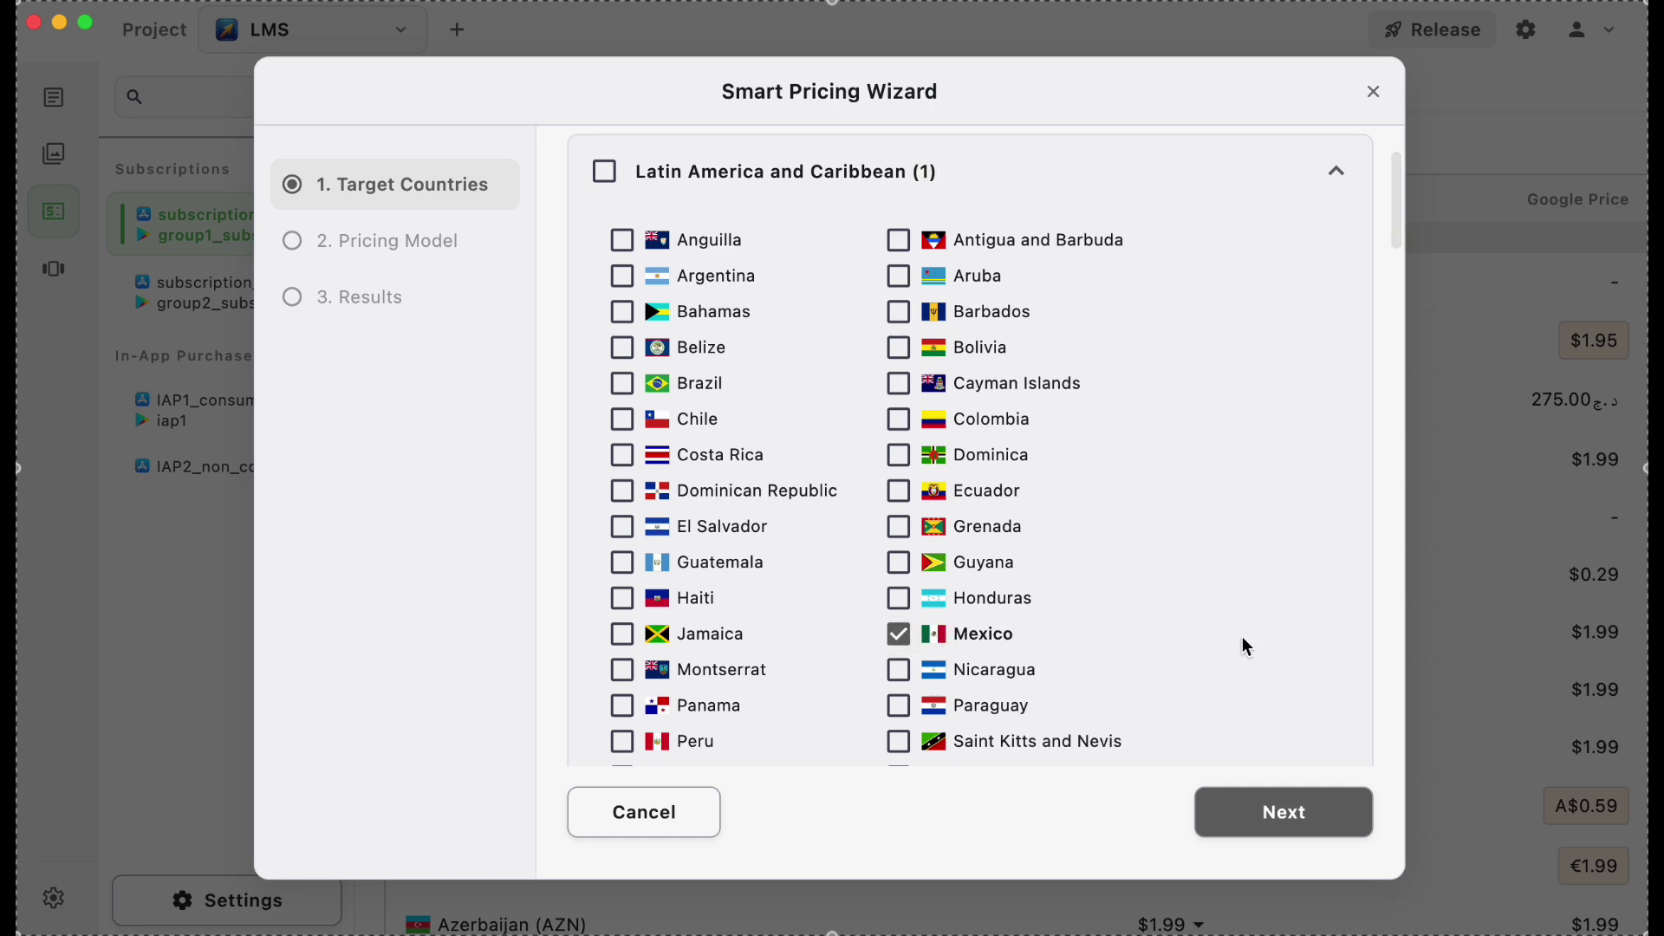
left_click(1292, 817)
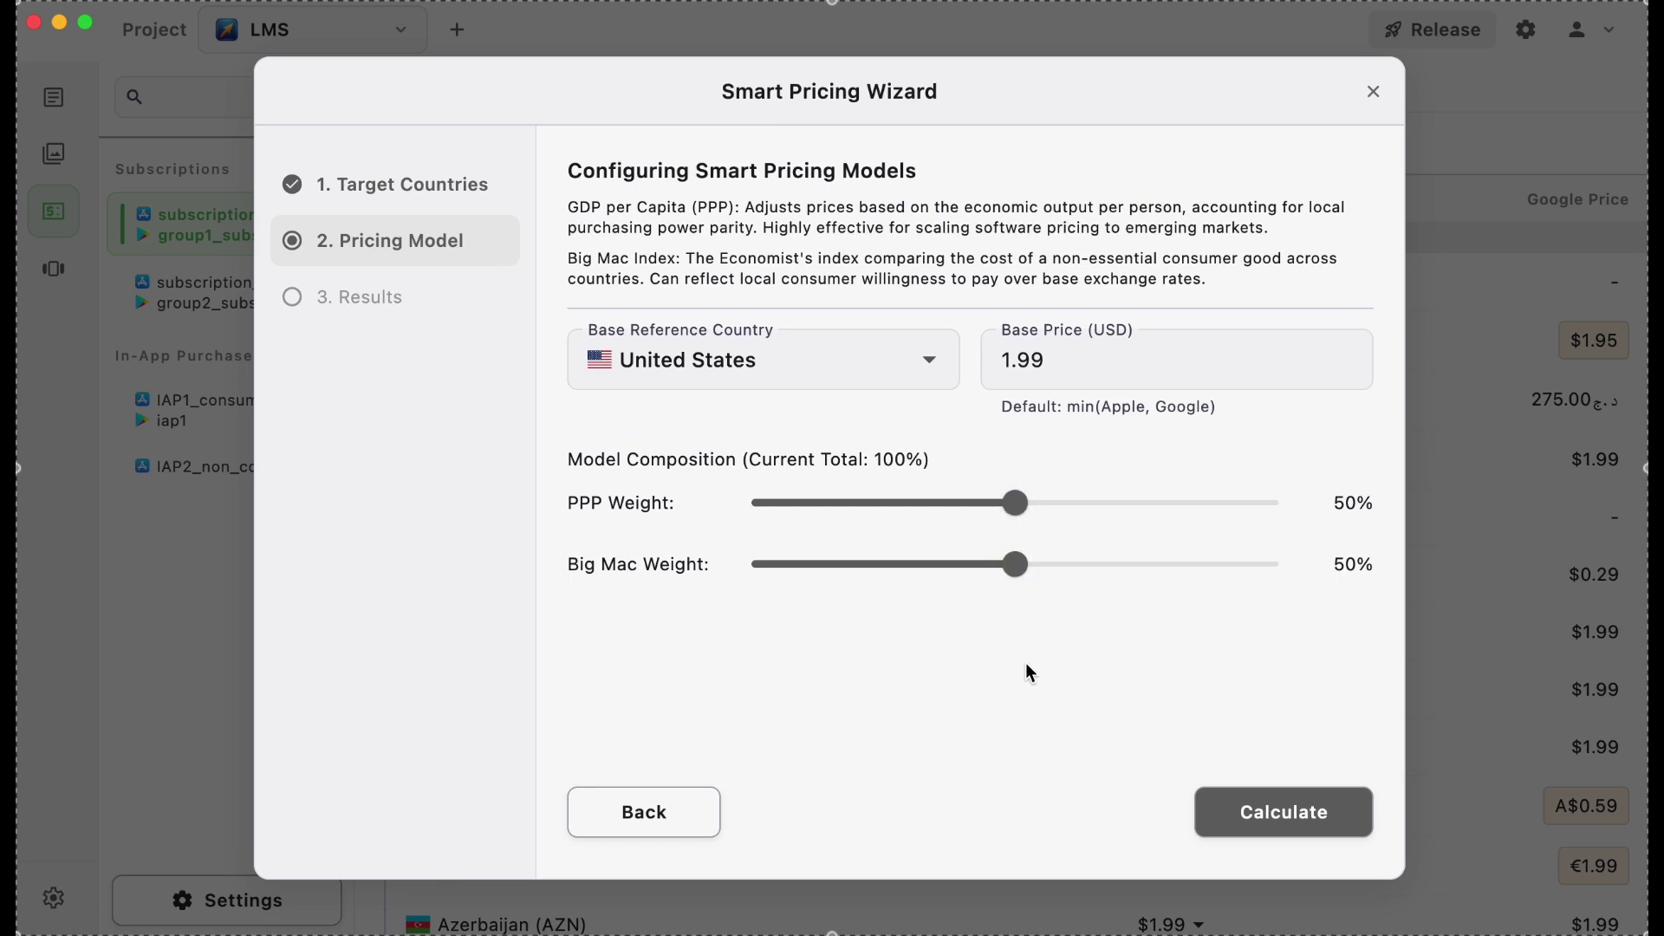
left_click(1275, 812)
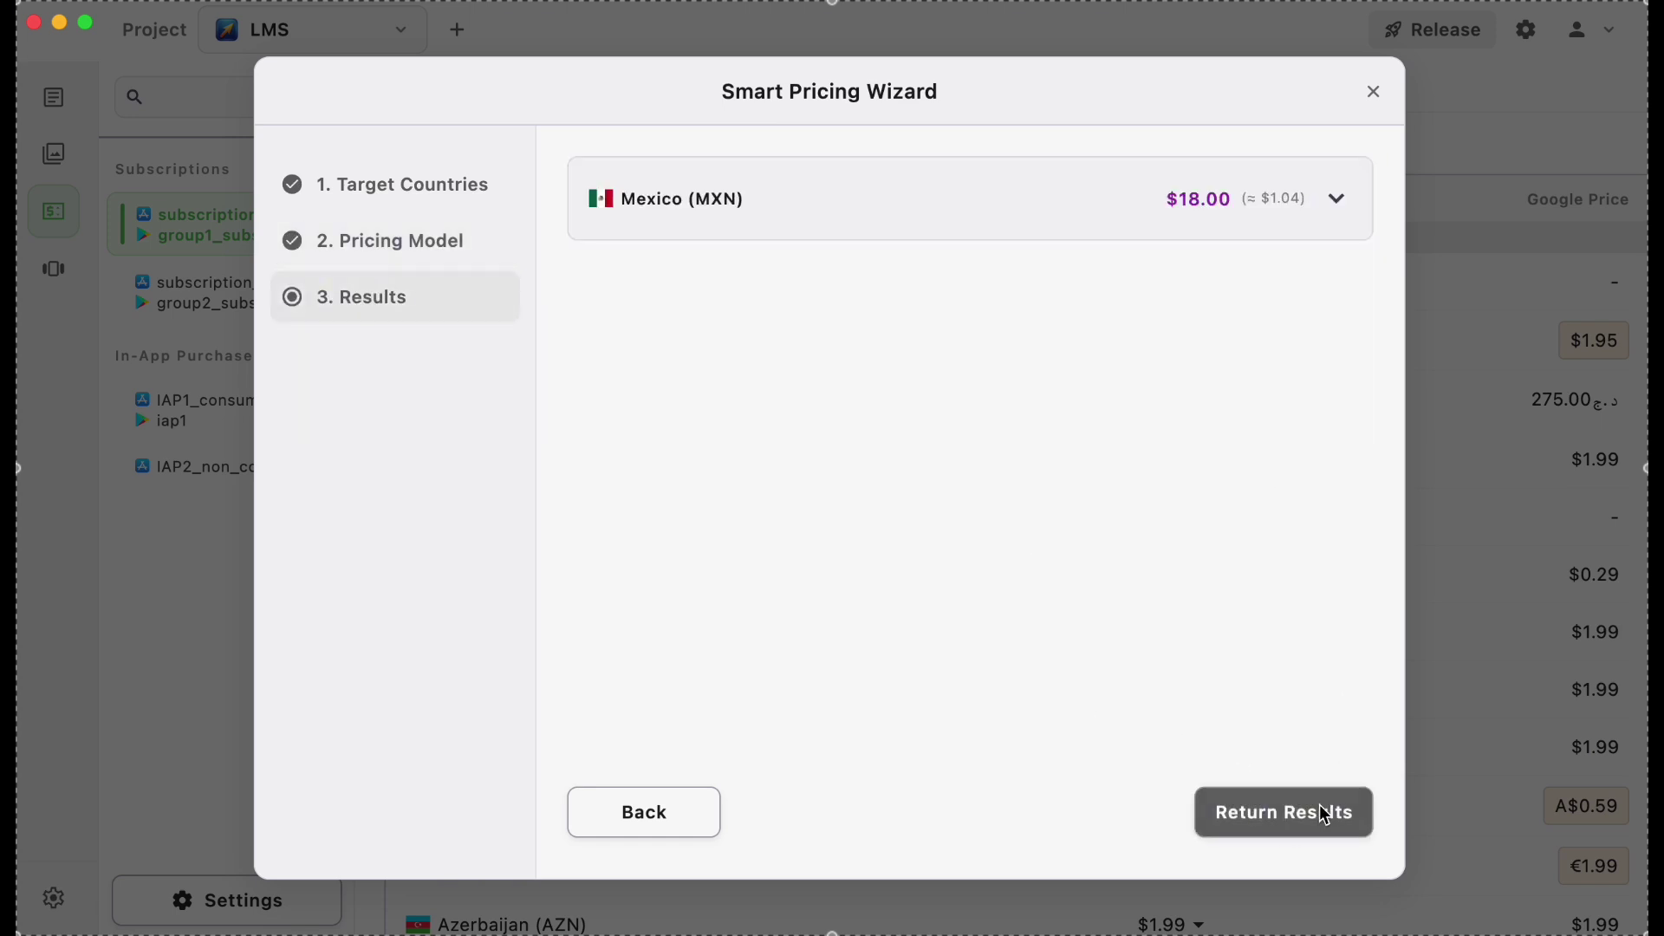
left_click(1309, 823)
- Apply the suggested $18.00 price to Mexico for both Apple and Google in subscription_1
scroll(557, 645, "down", 10)
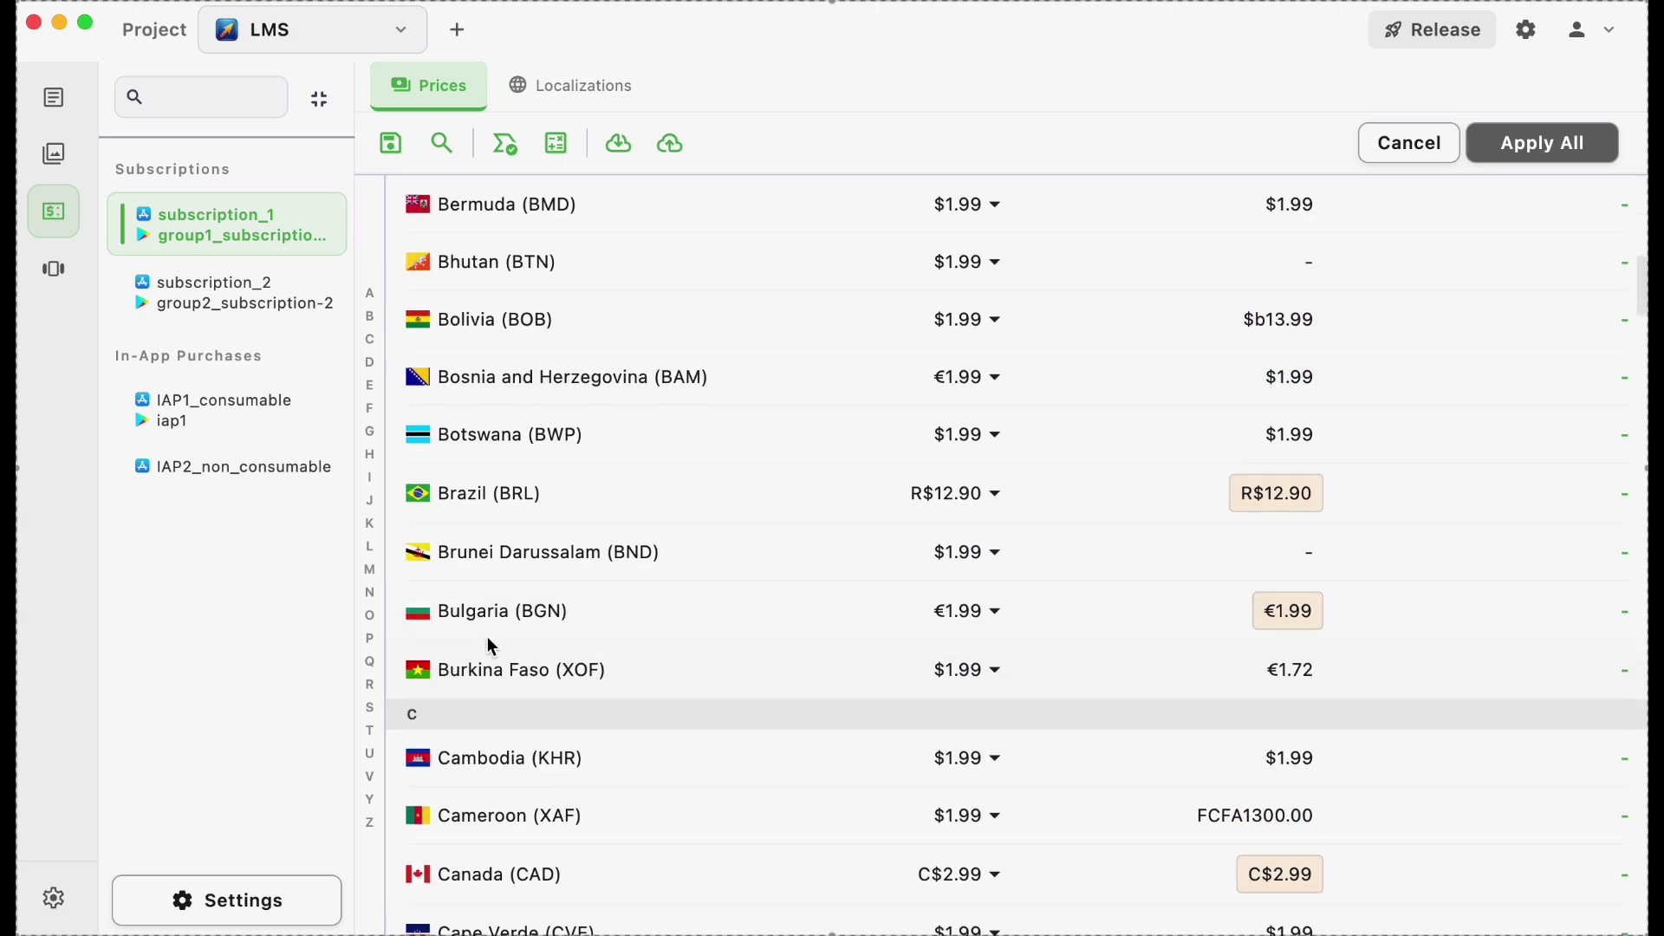
left_click(370, 569)
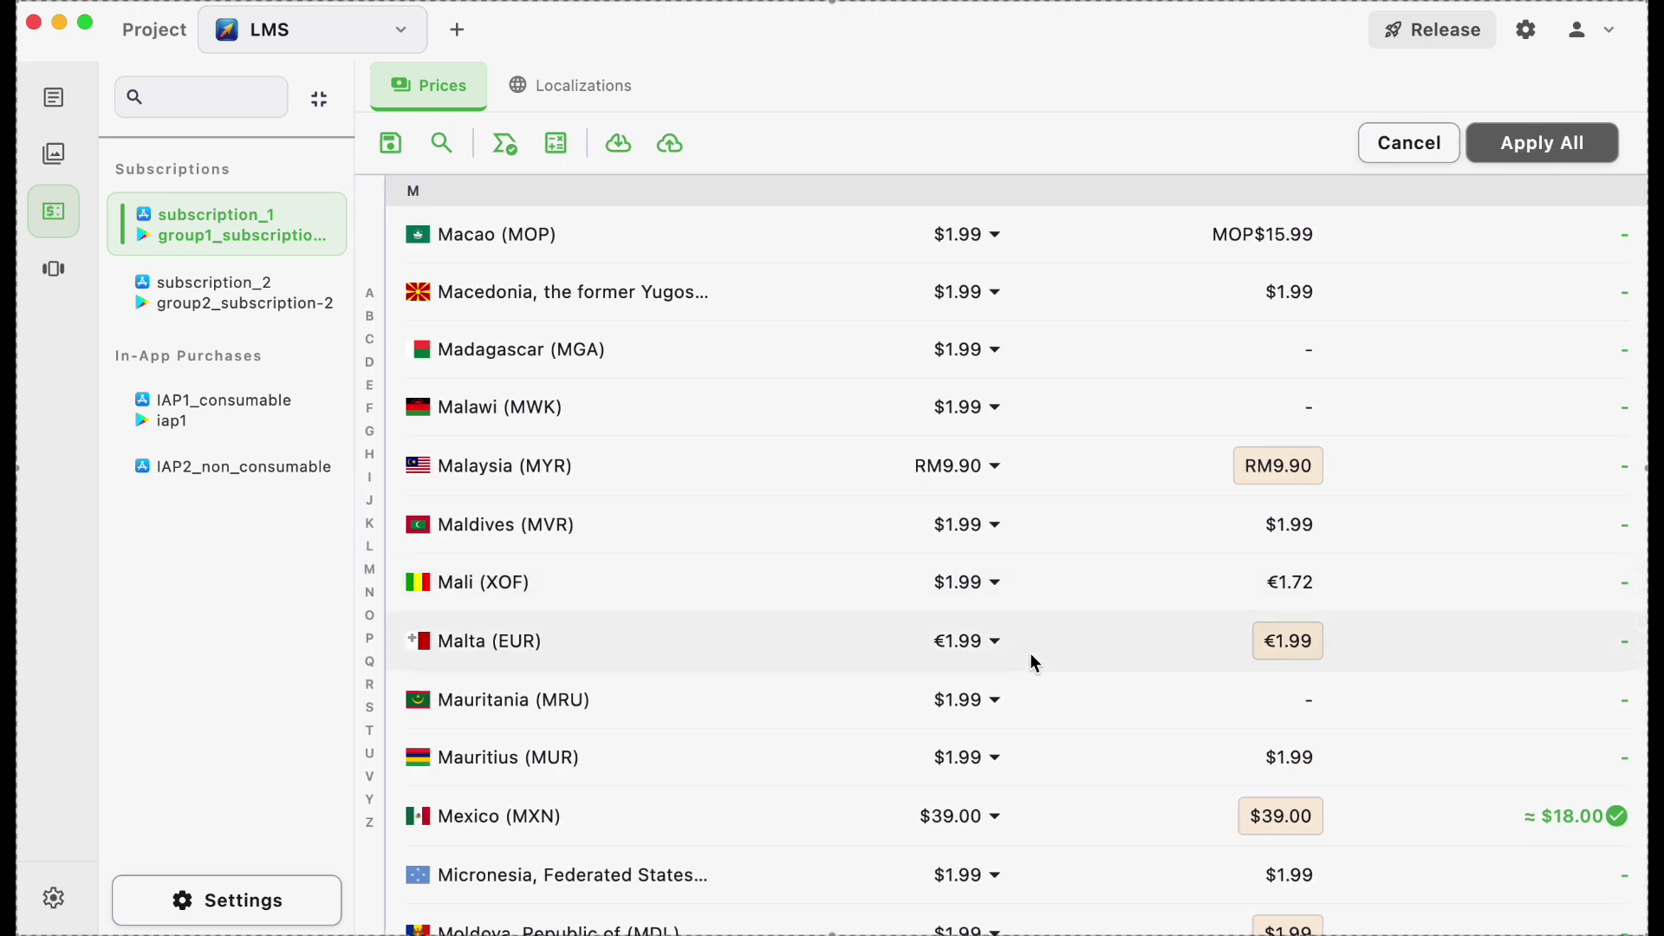
scroll(1035, 663, "down", 1)
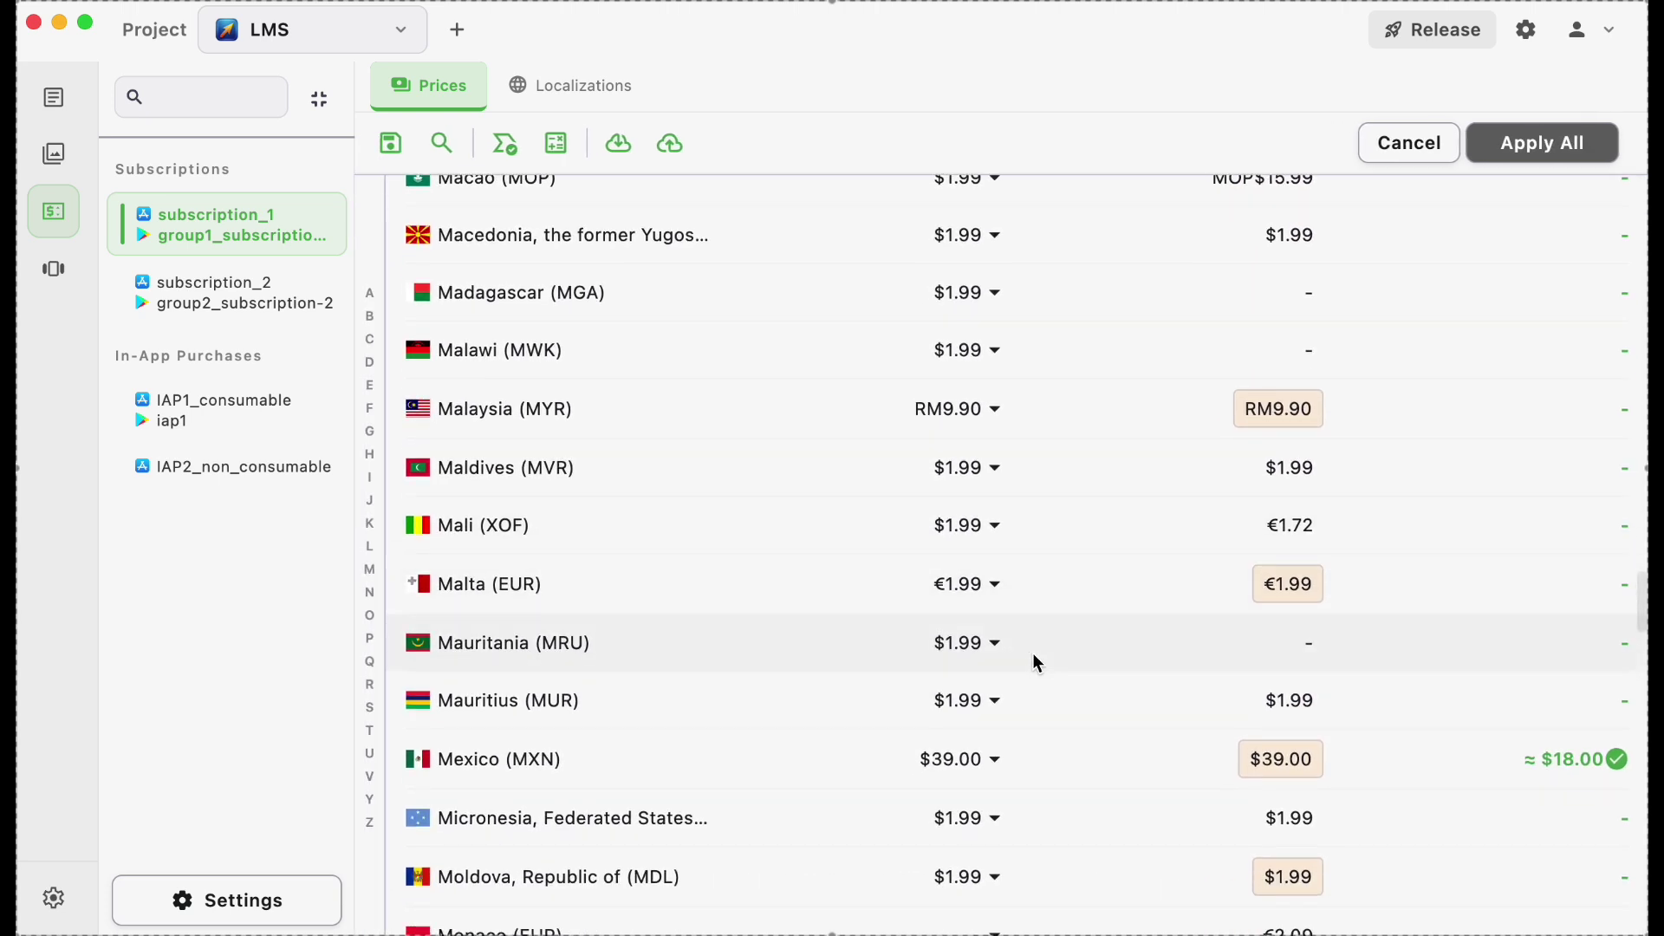
left_click(1616, 760)
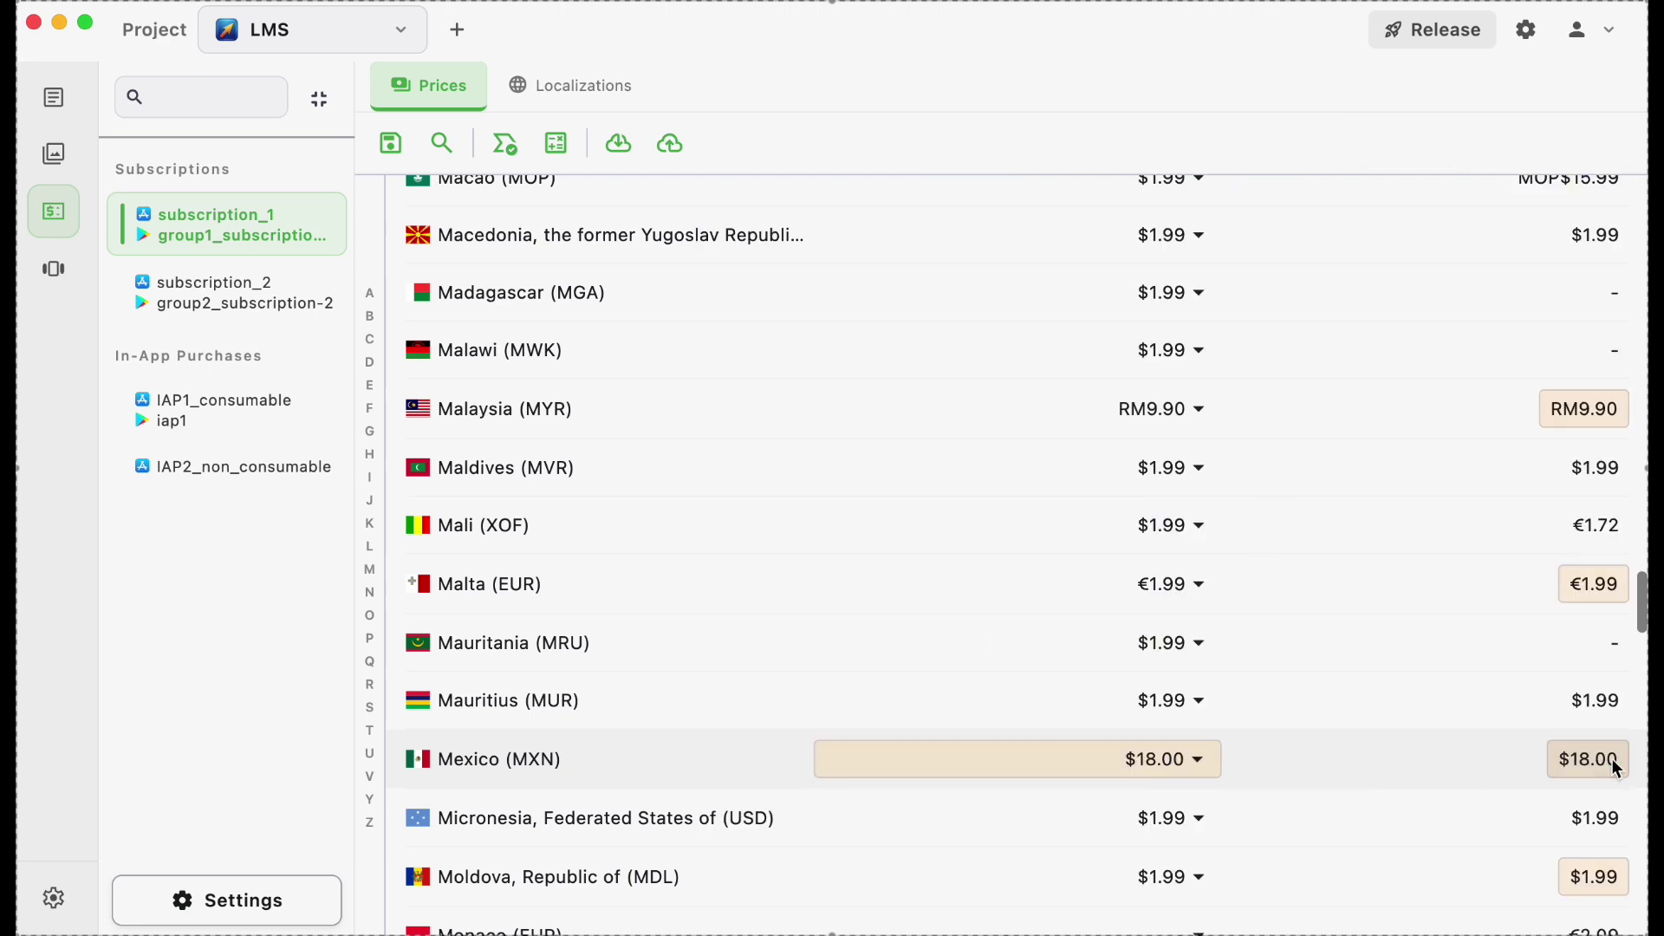
- Save the subscription_1 prices and view the price publishing options, closing them without publishing
left_click(390, 144)
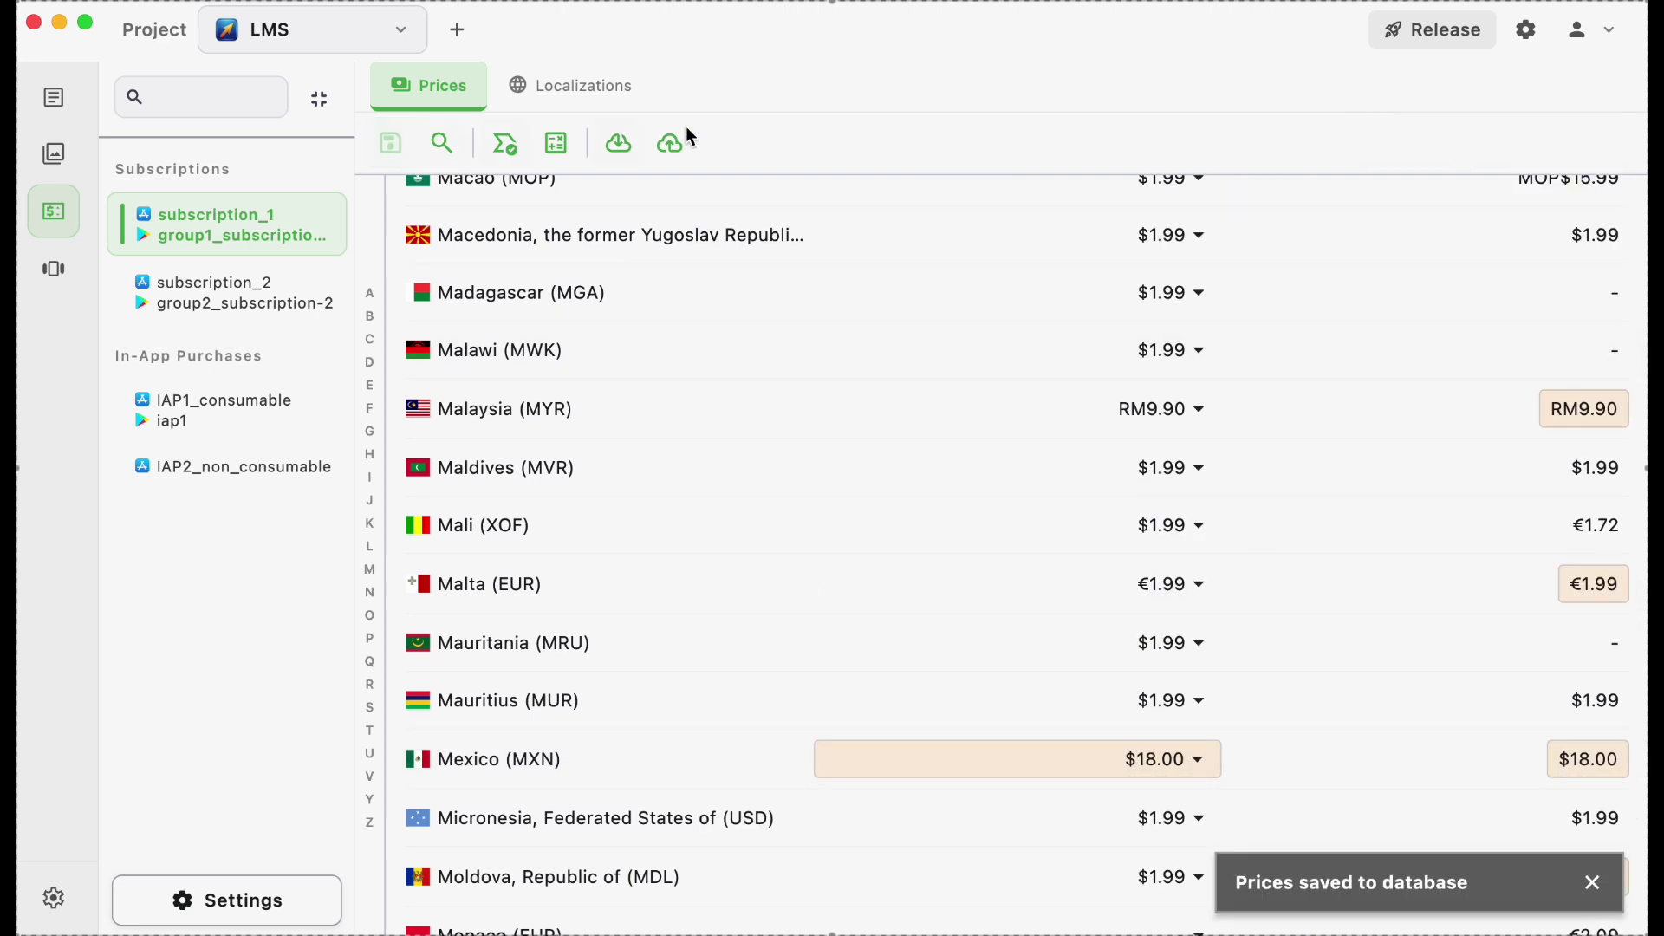
left_click(681, 148)
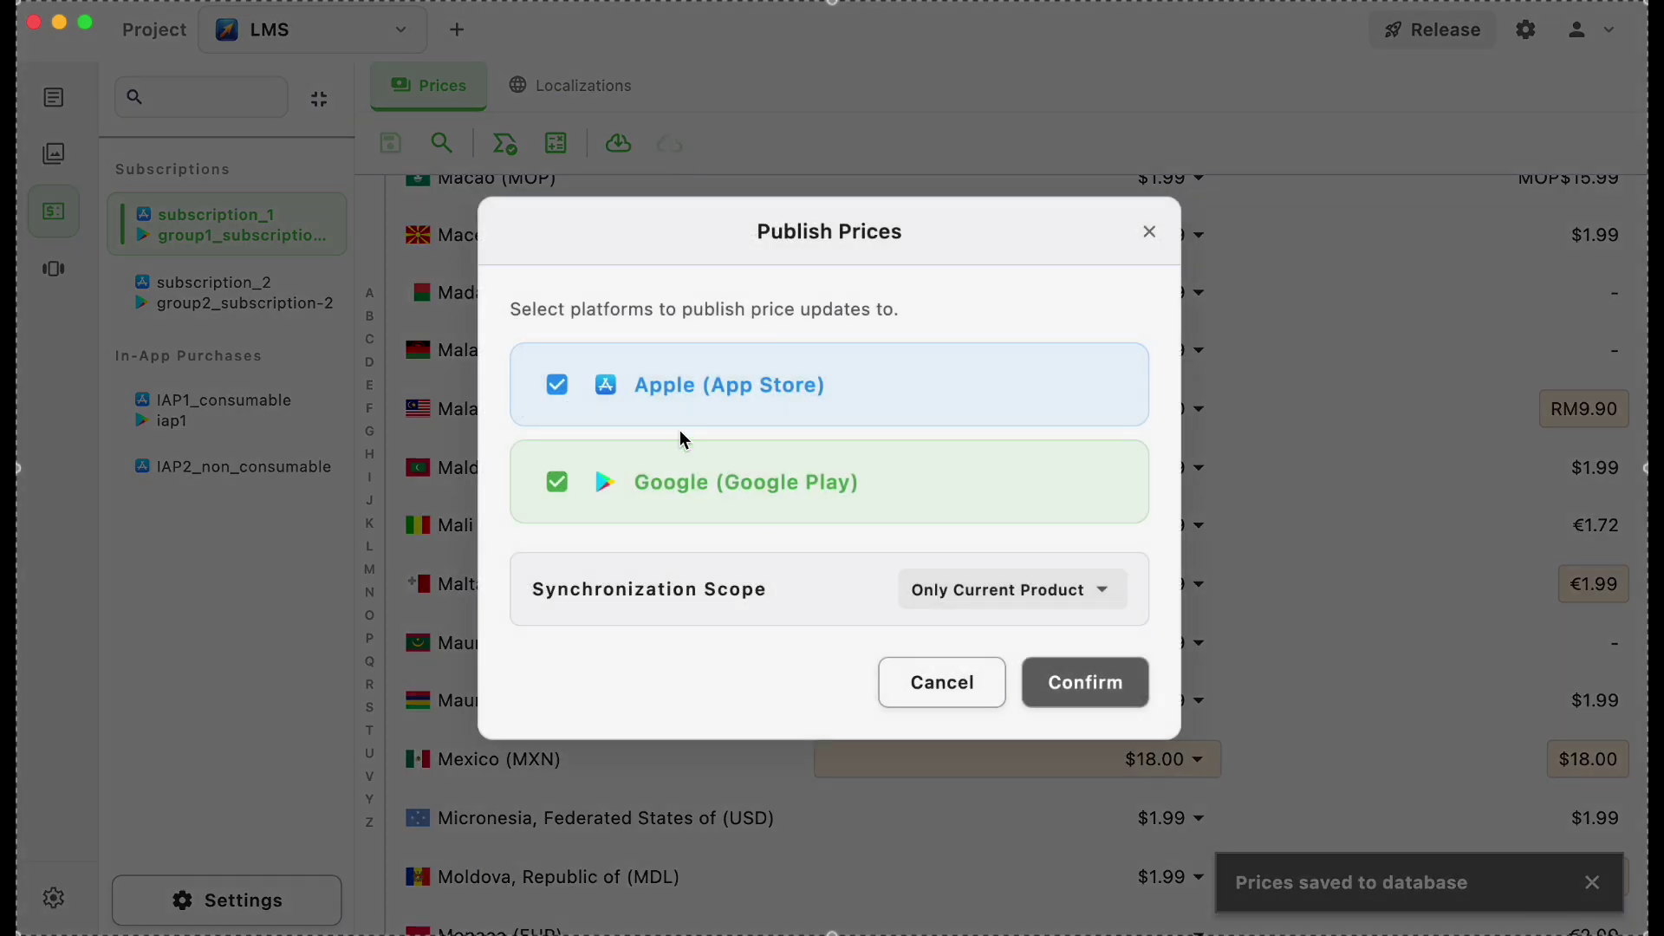
left_click(1149, 233)
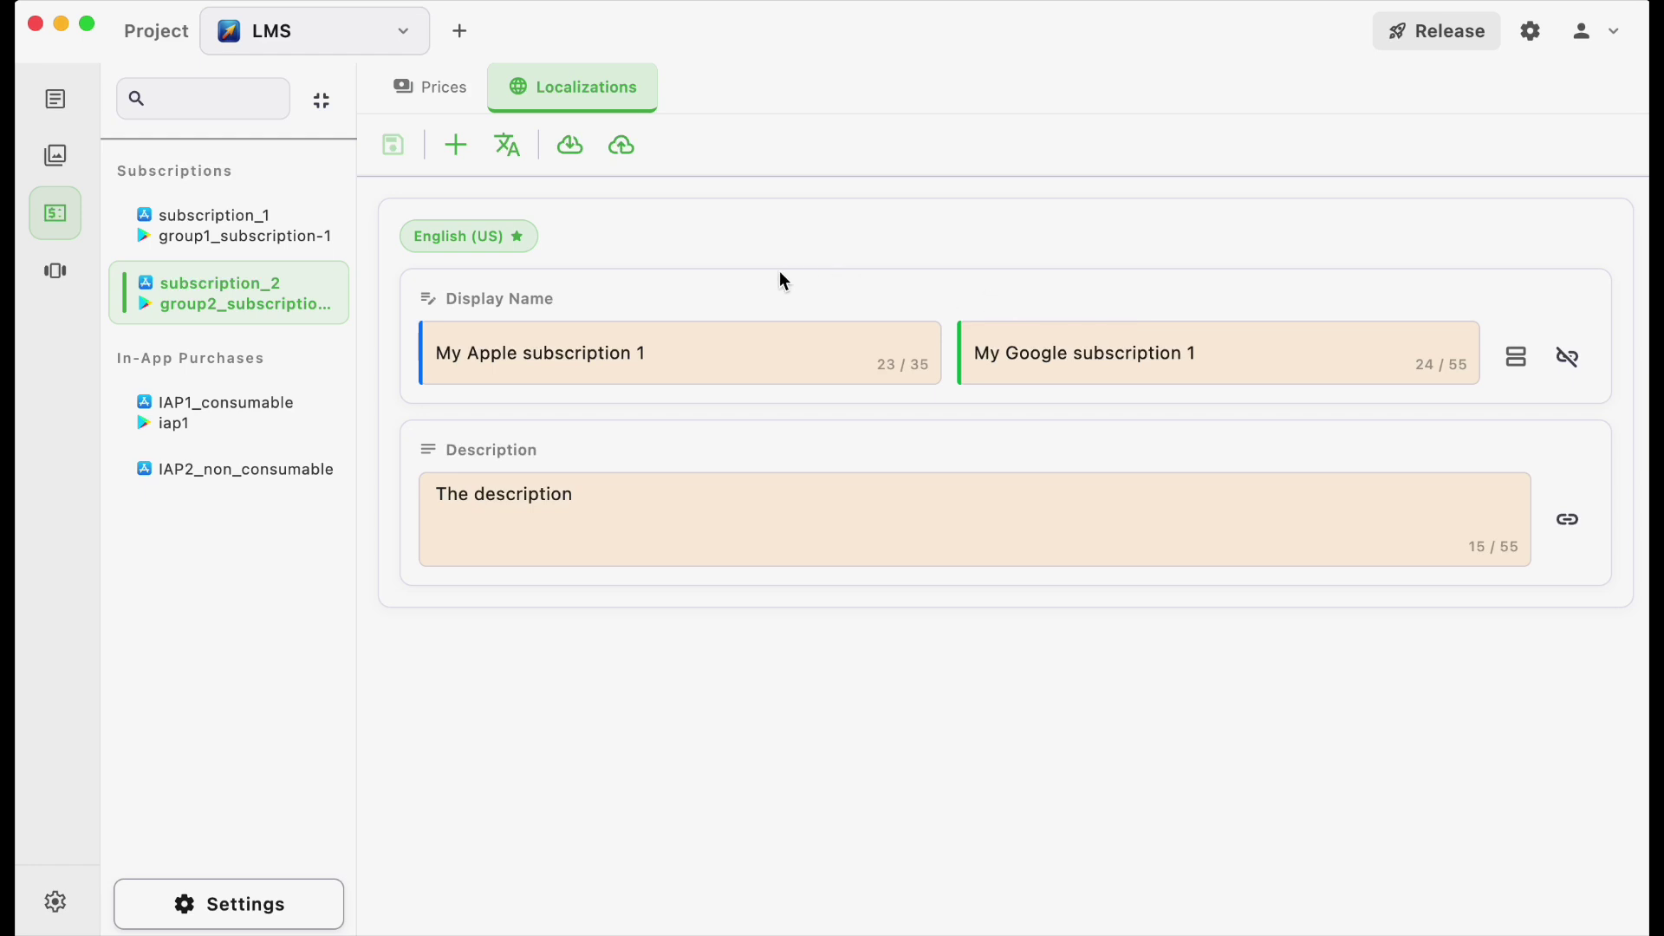
- Add Portuguese (Brazil) to the localizations of subscription_2
left_click(455, 145)
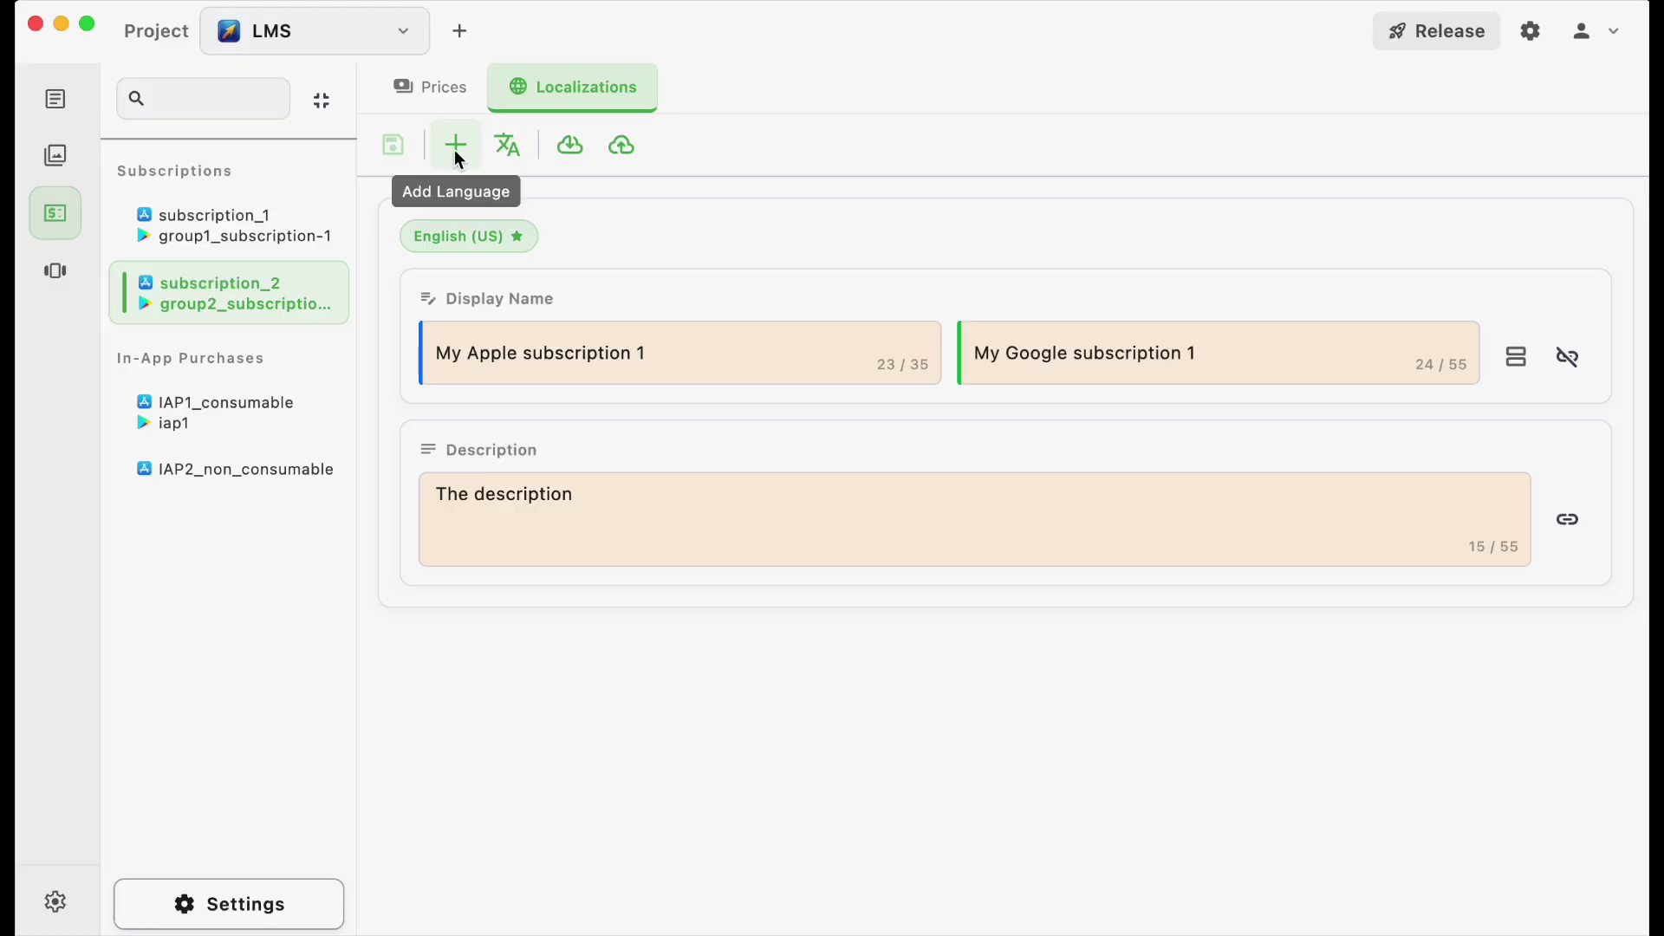
left_click(454, 149)
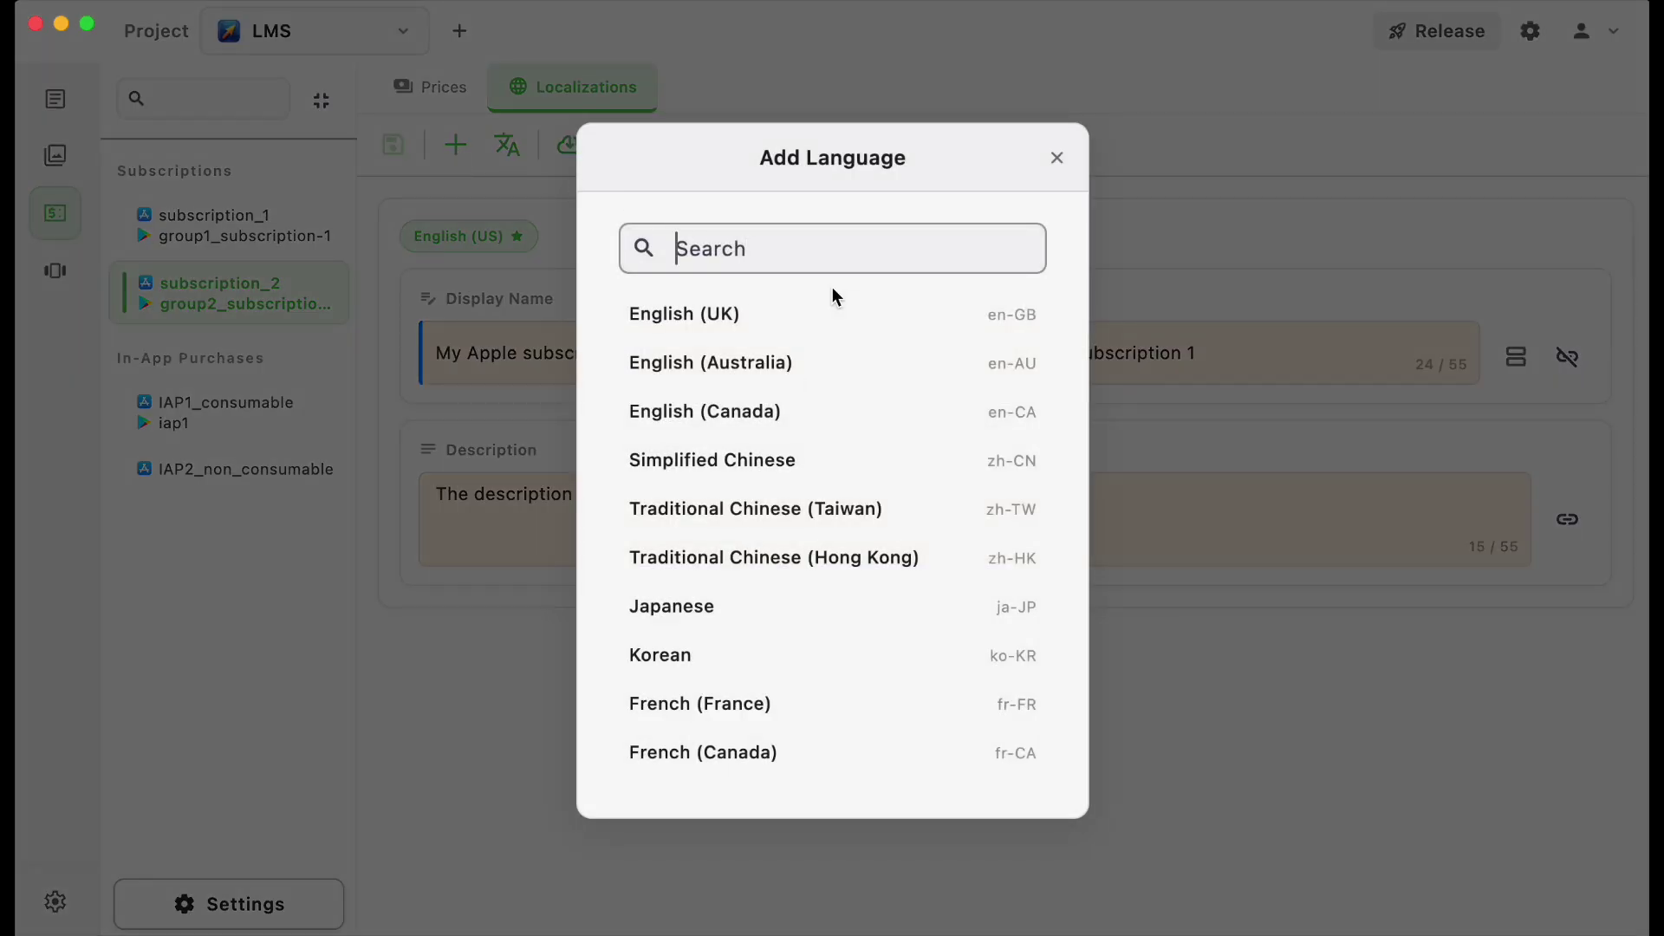
type("p")
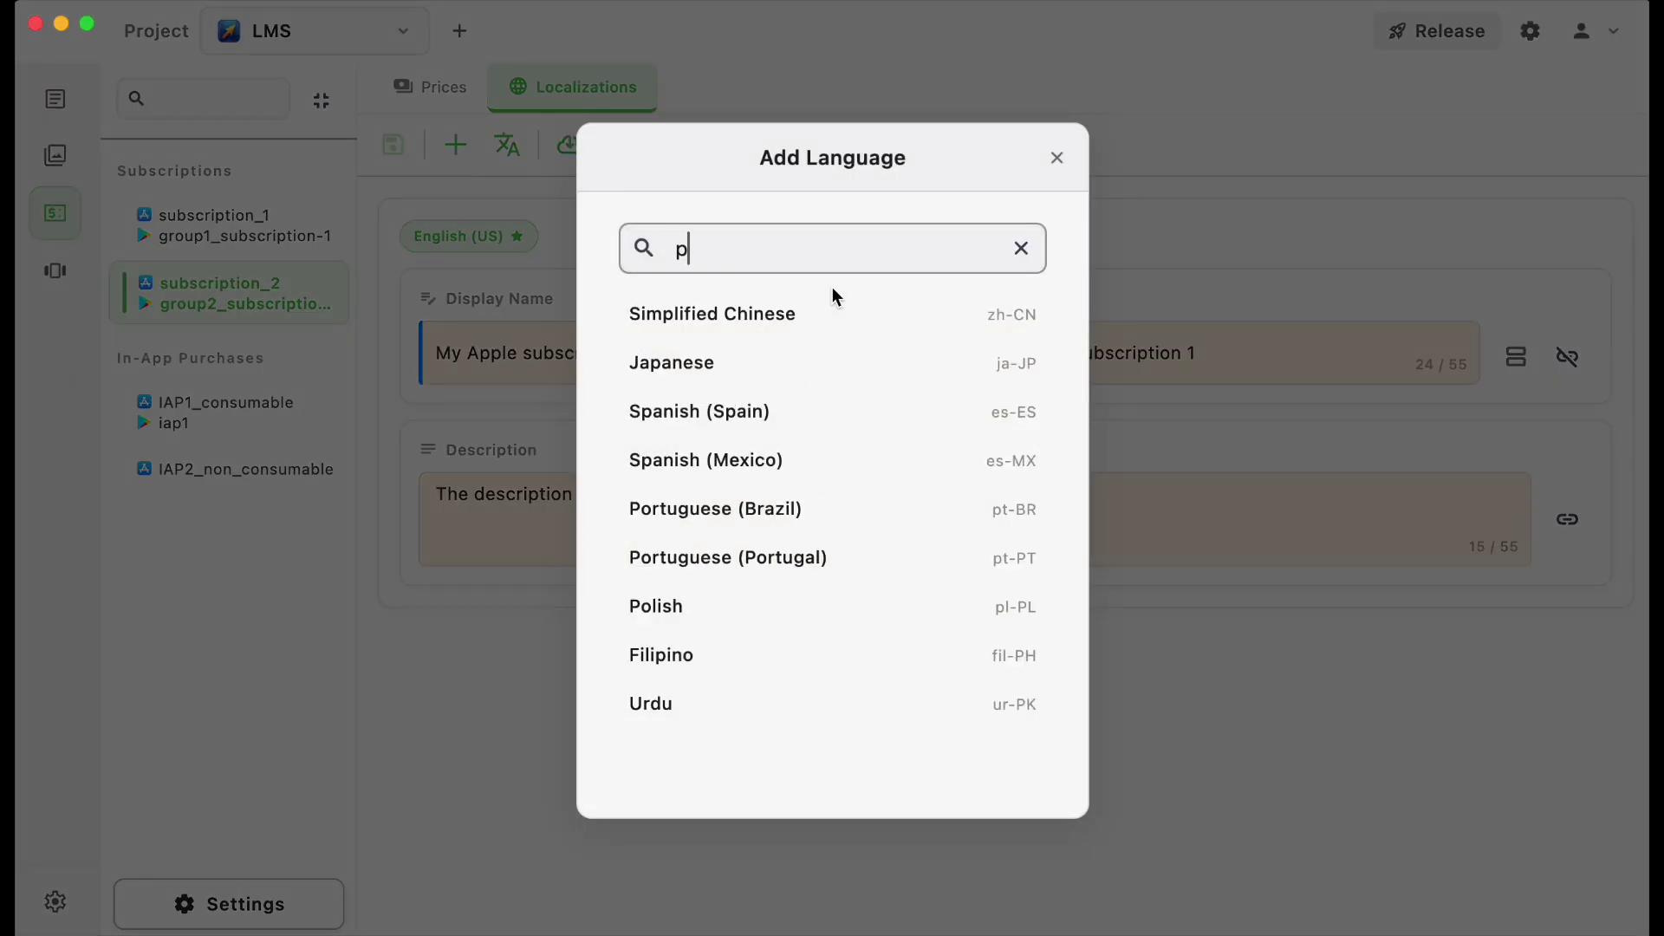
left_click(730, 511)
scroll(1044, 504, "up", 3)
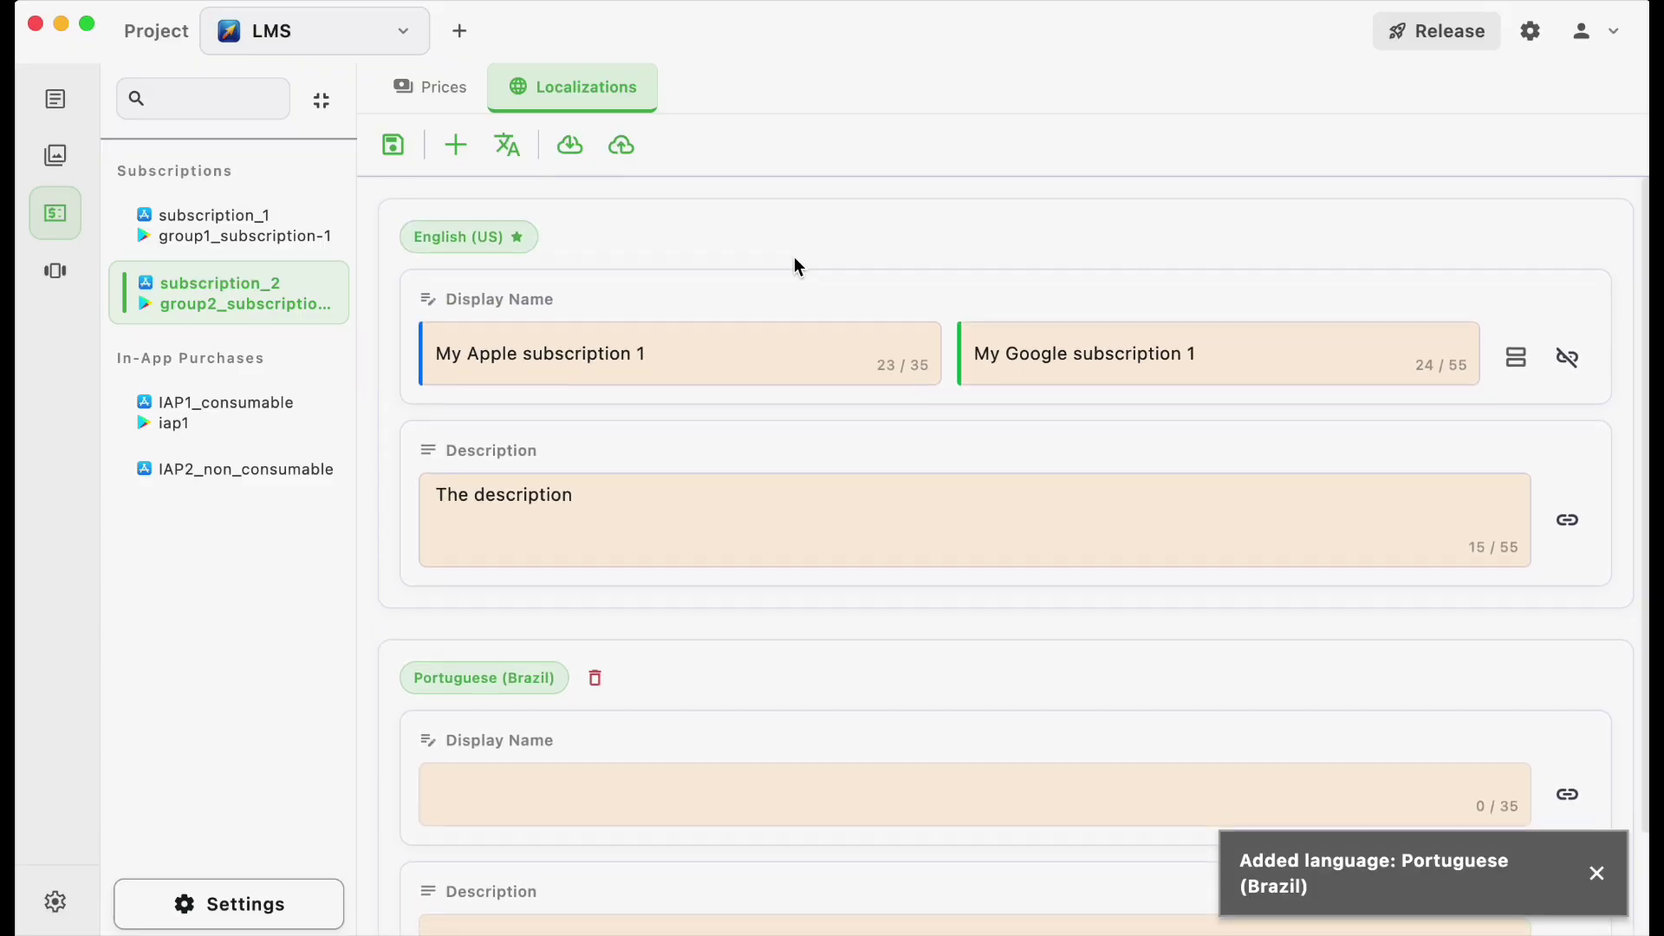
- AI-translate the Apple and Google names and descriptions of subscription_2 from English (US) into Portuguese (Brazil)
left_click(499, 157)
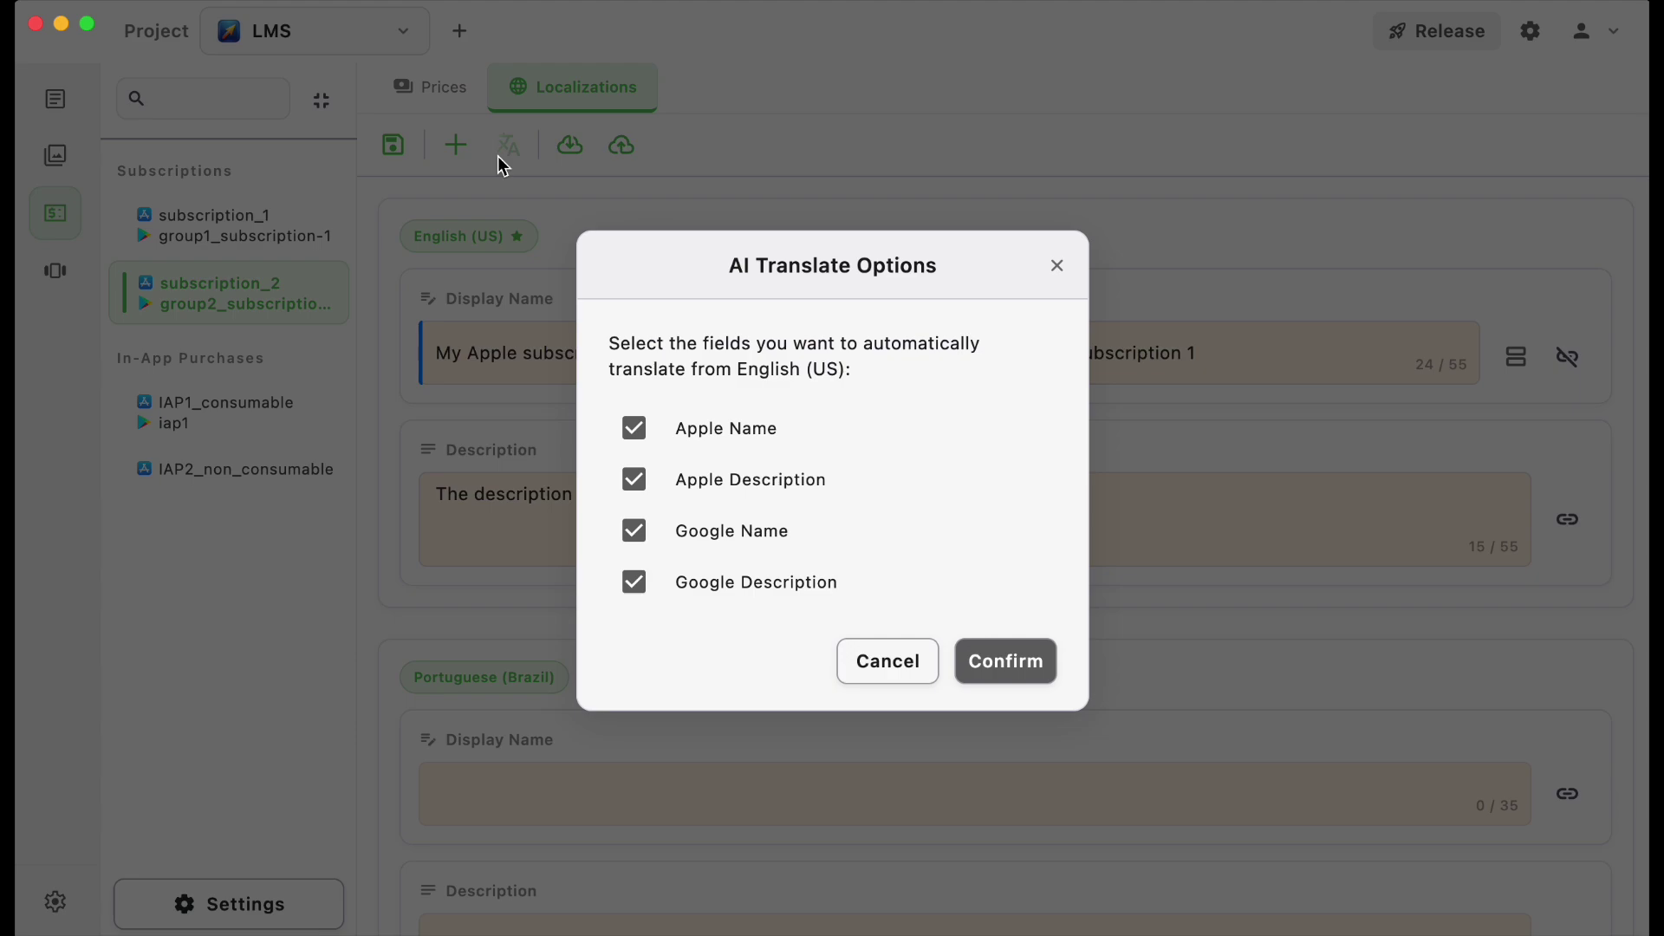
left_click(1017, 650)
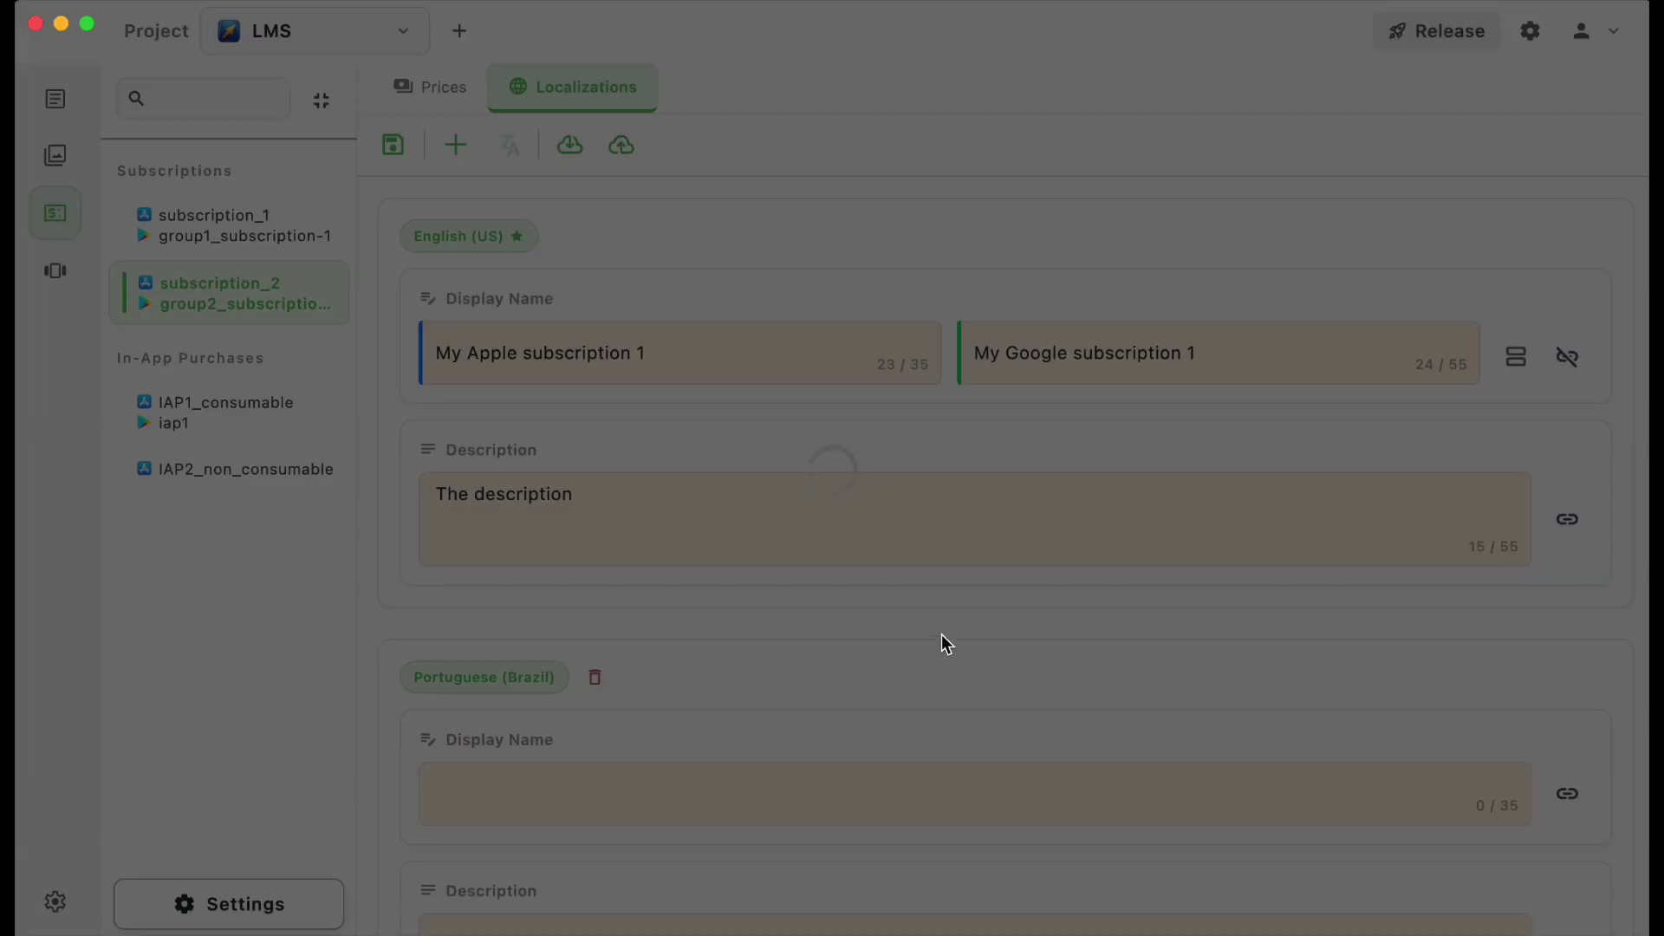
scroll(944, 643, "down", 3)
scroll(941, 635, "up", 3)
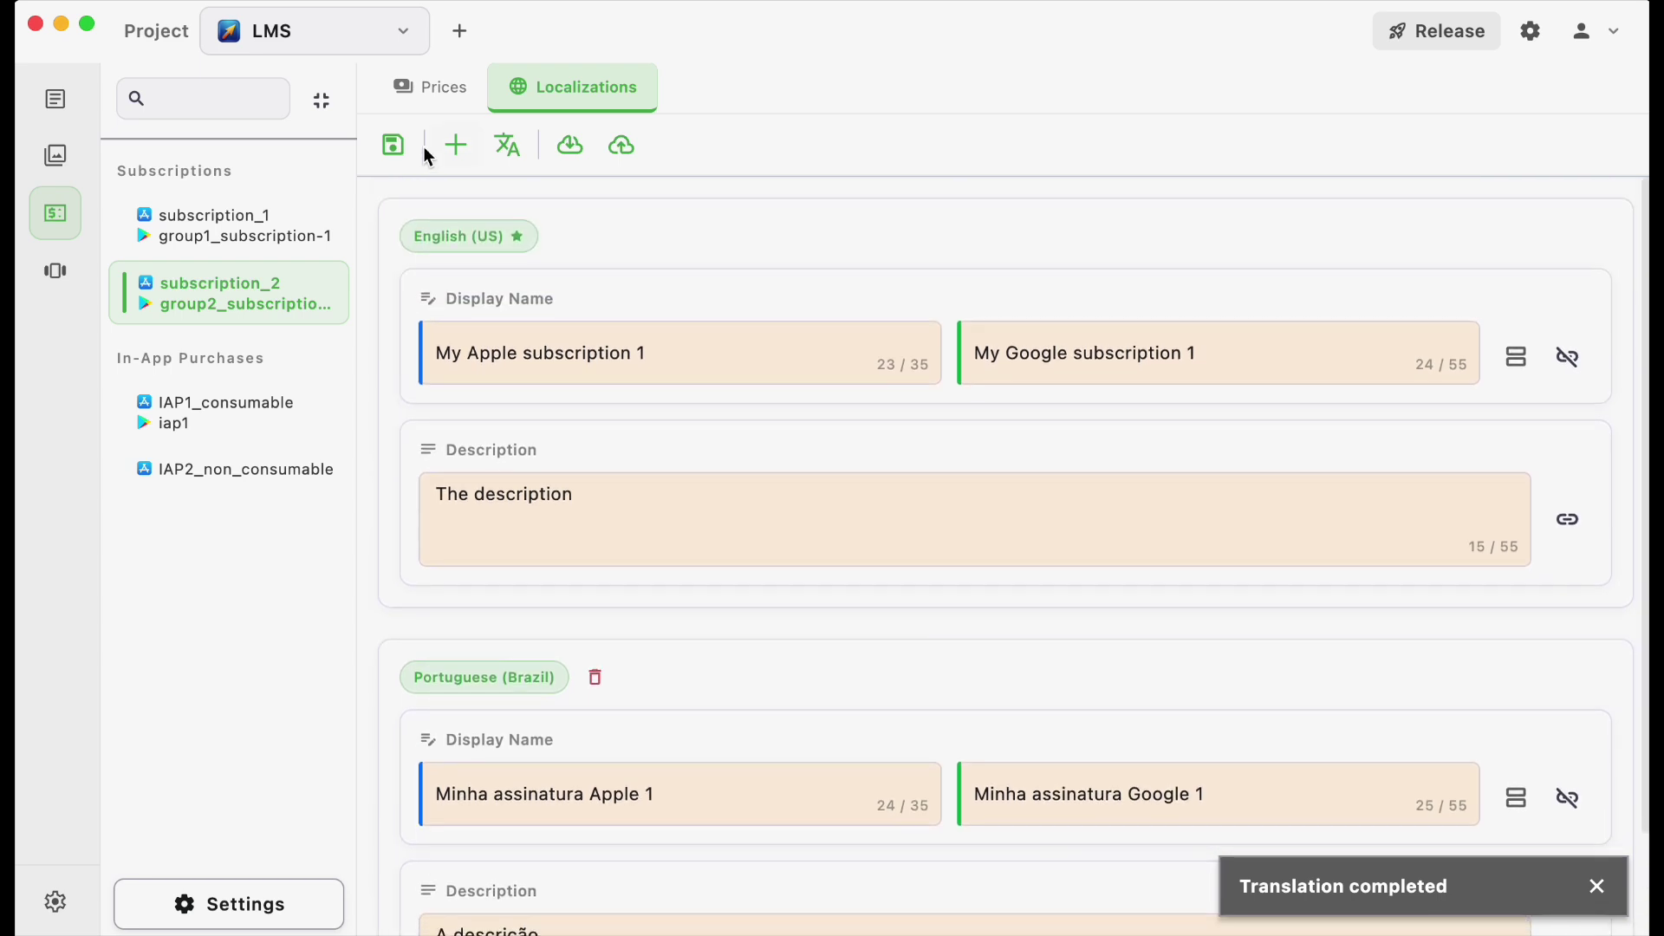
- Save the subscription_2 localizations and view the localization publishing options, closing them without publishing
left_click(394, 146)
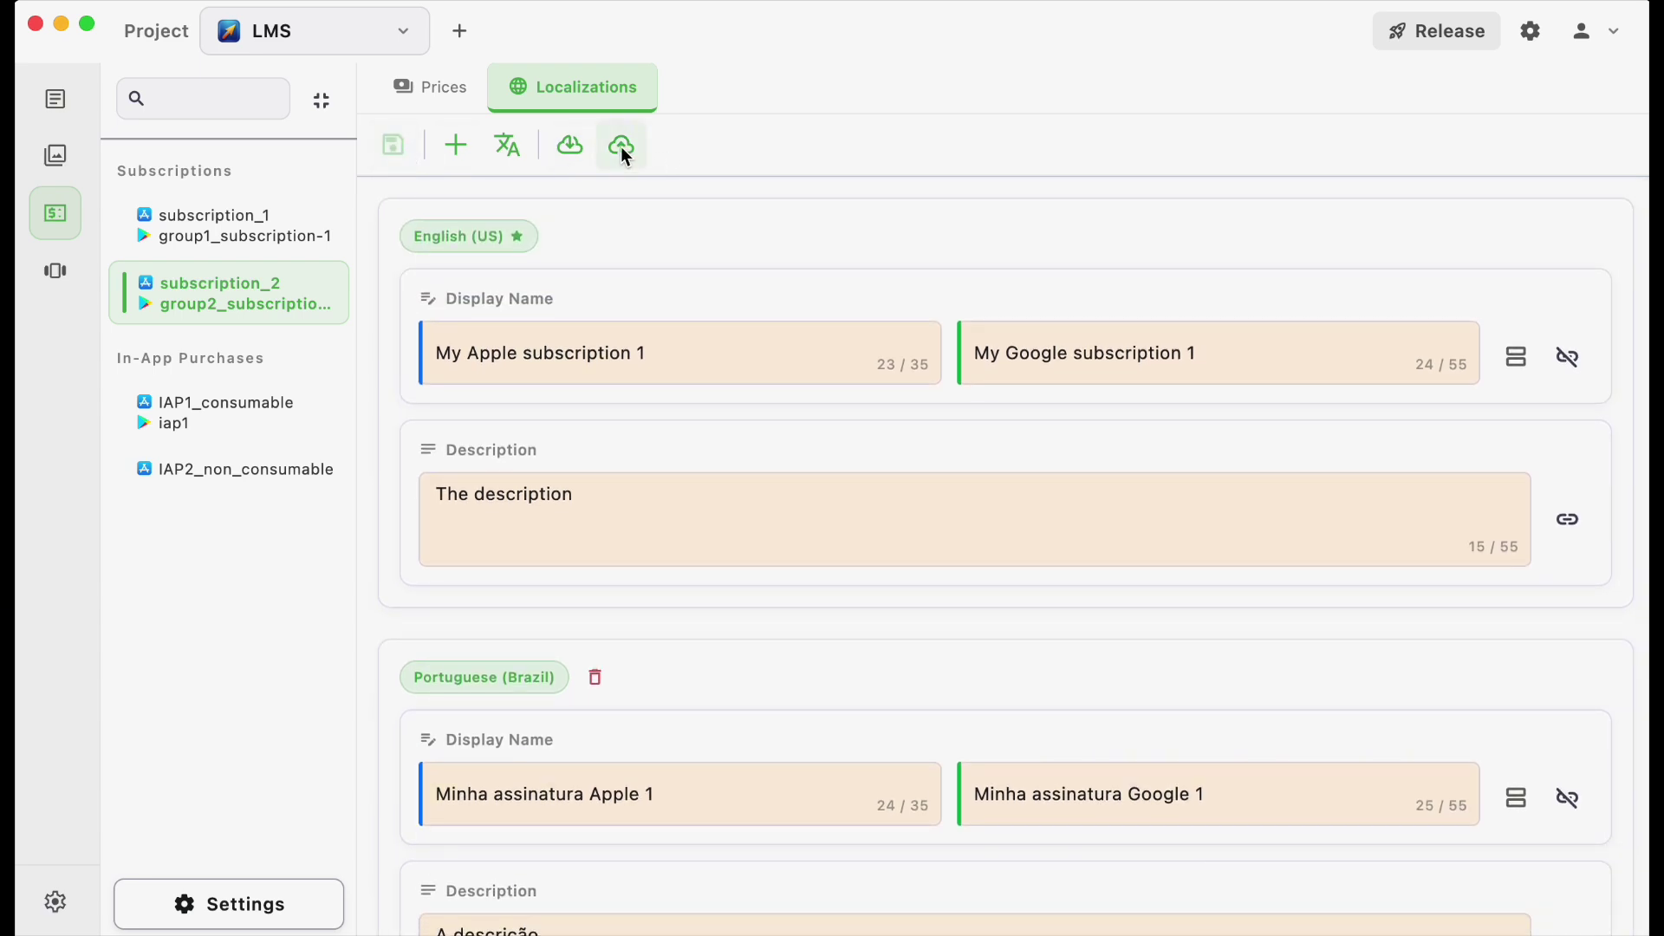
left_click(621, 146)
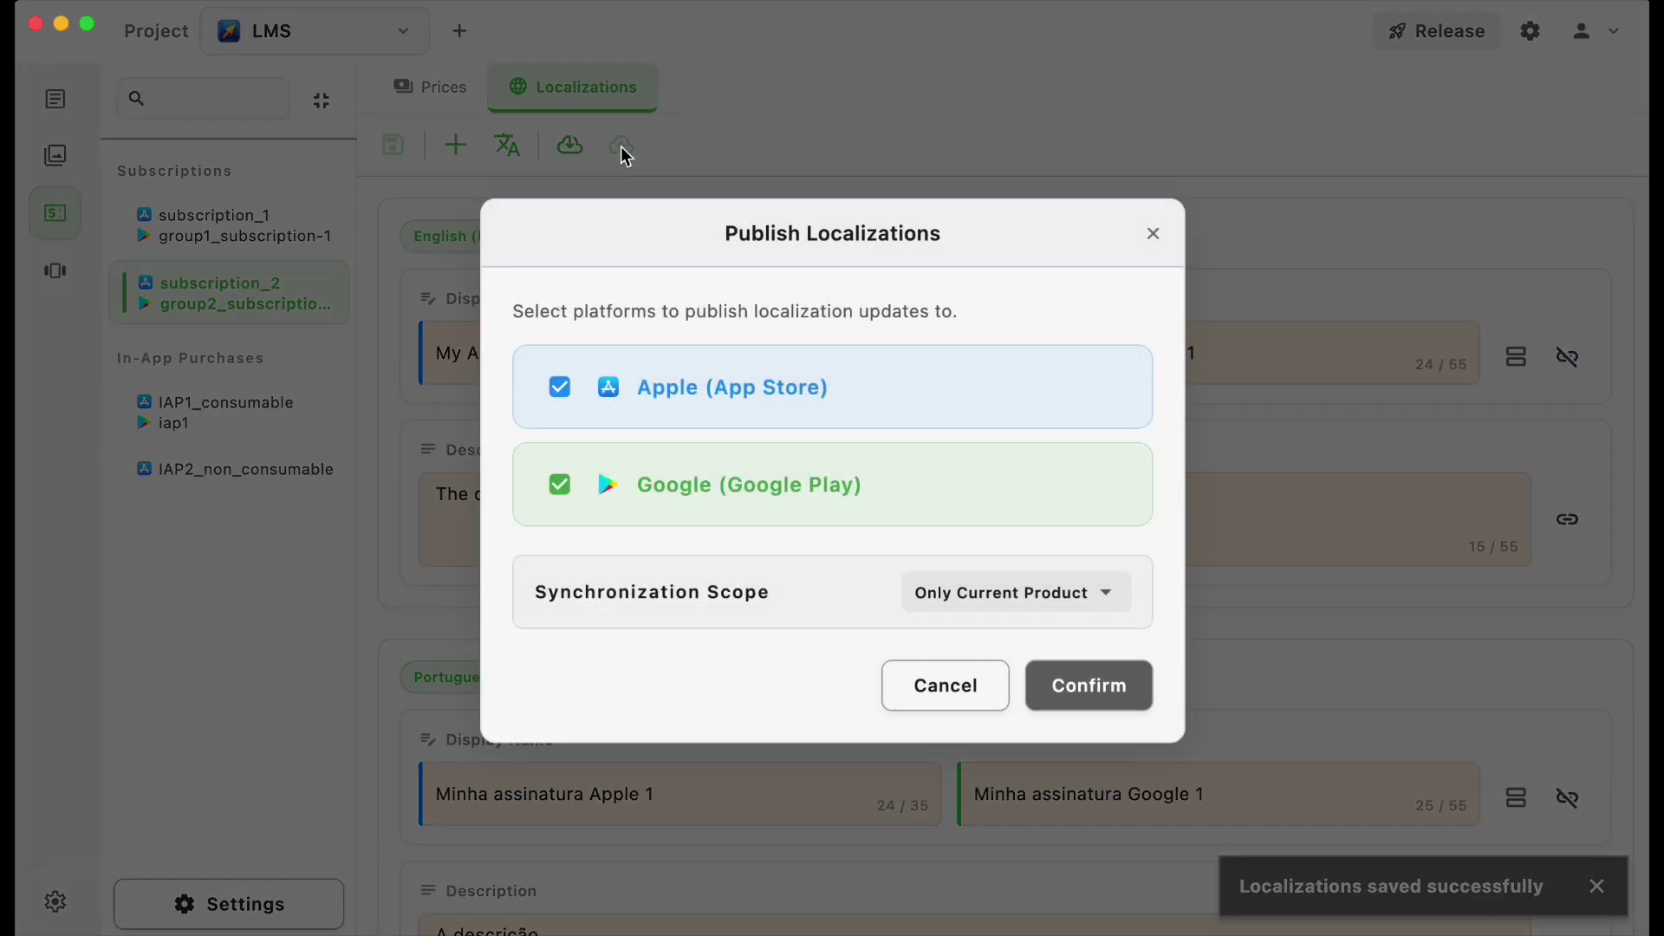
left_click(1161, 238)
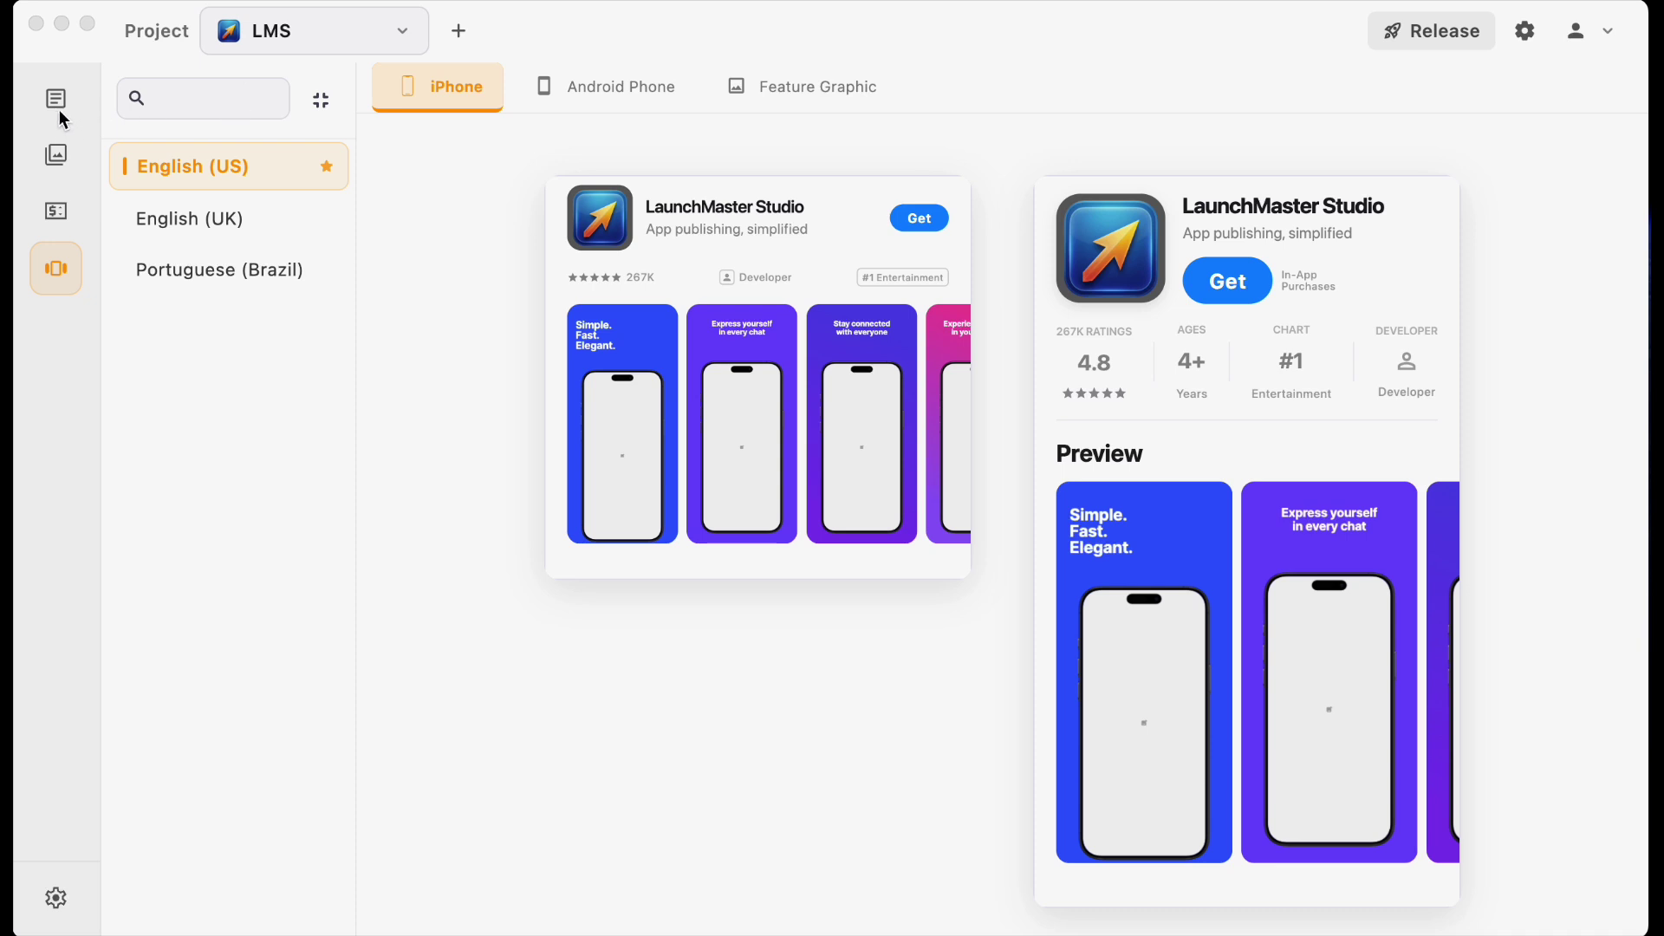
- Look through the English (US) store listing previews for Android Phone and iPhone, including all iPhone screenshots
left_click(75, 278)
left_click(603, 94)
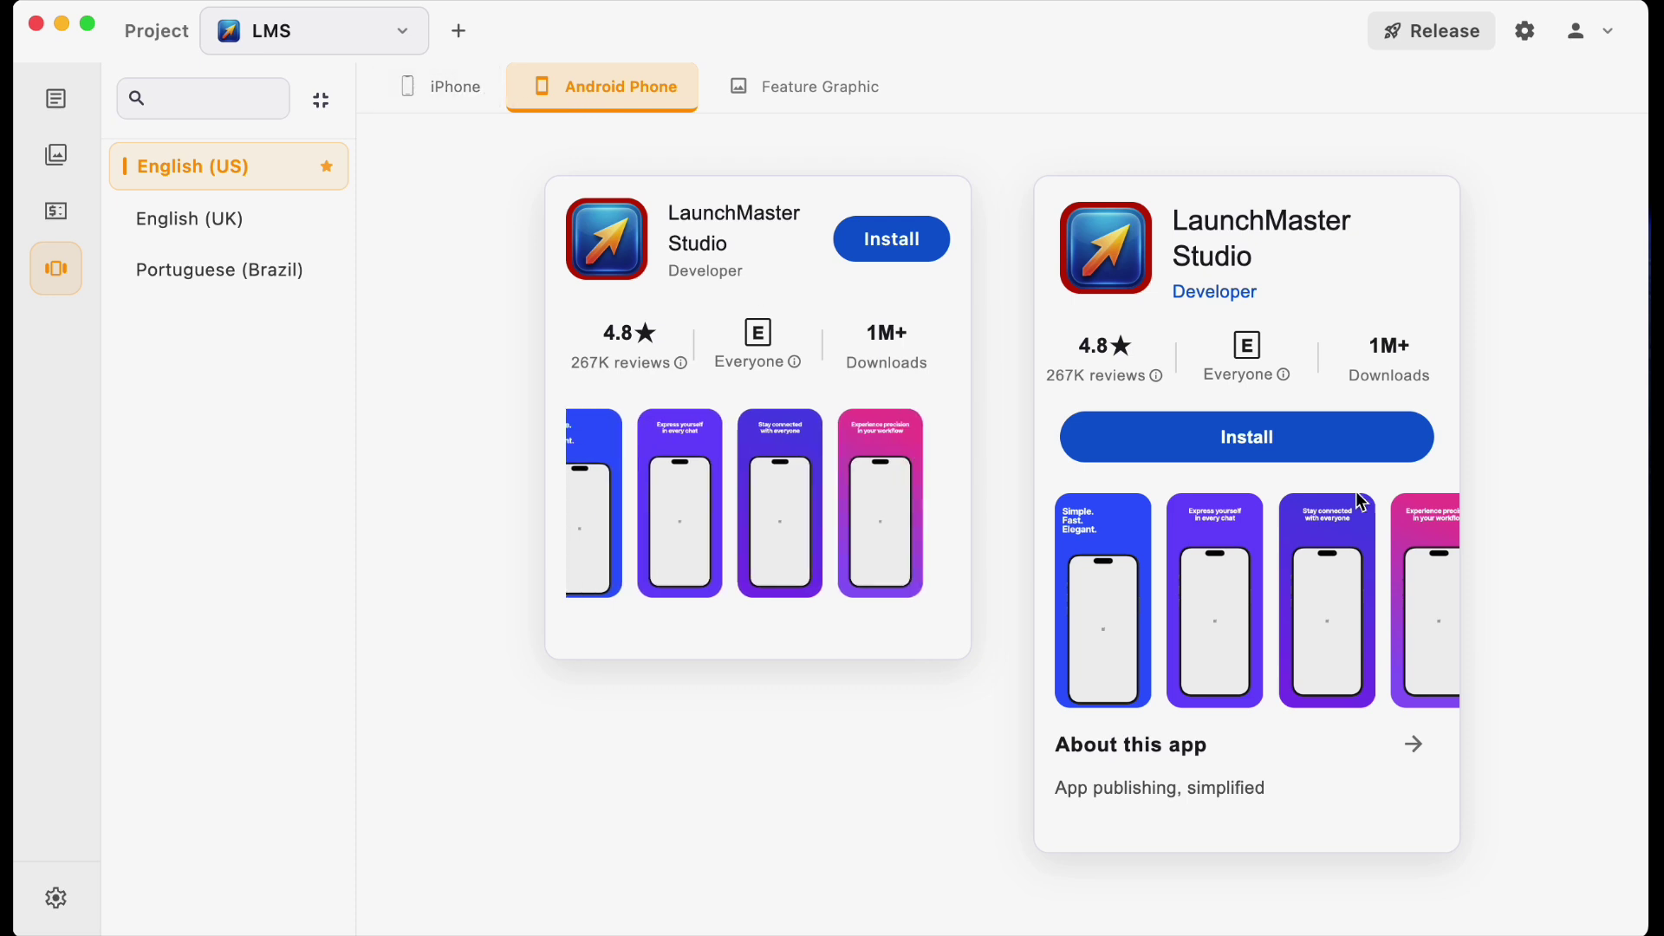
left_click(433, 89)
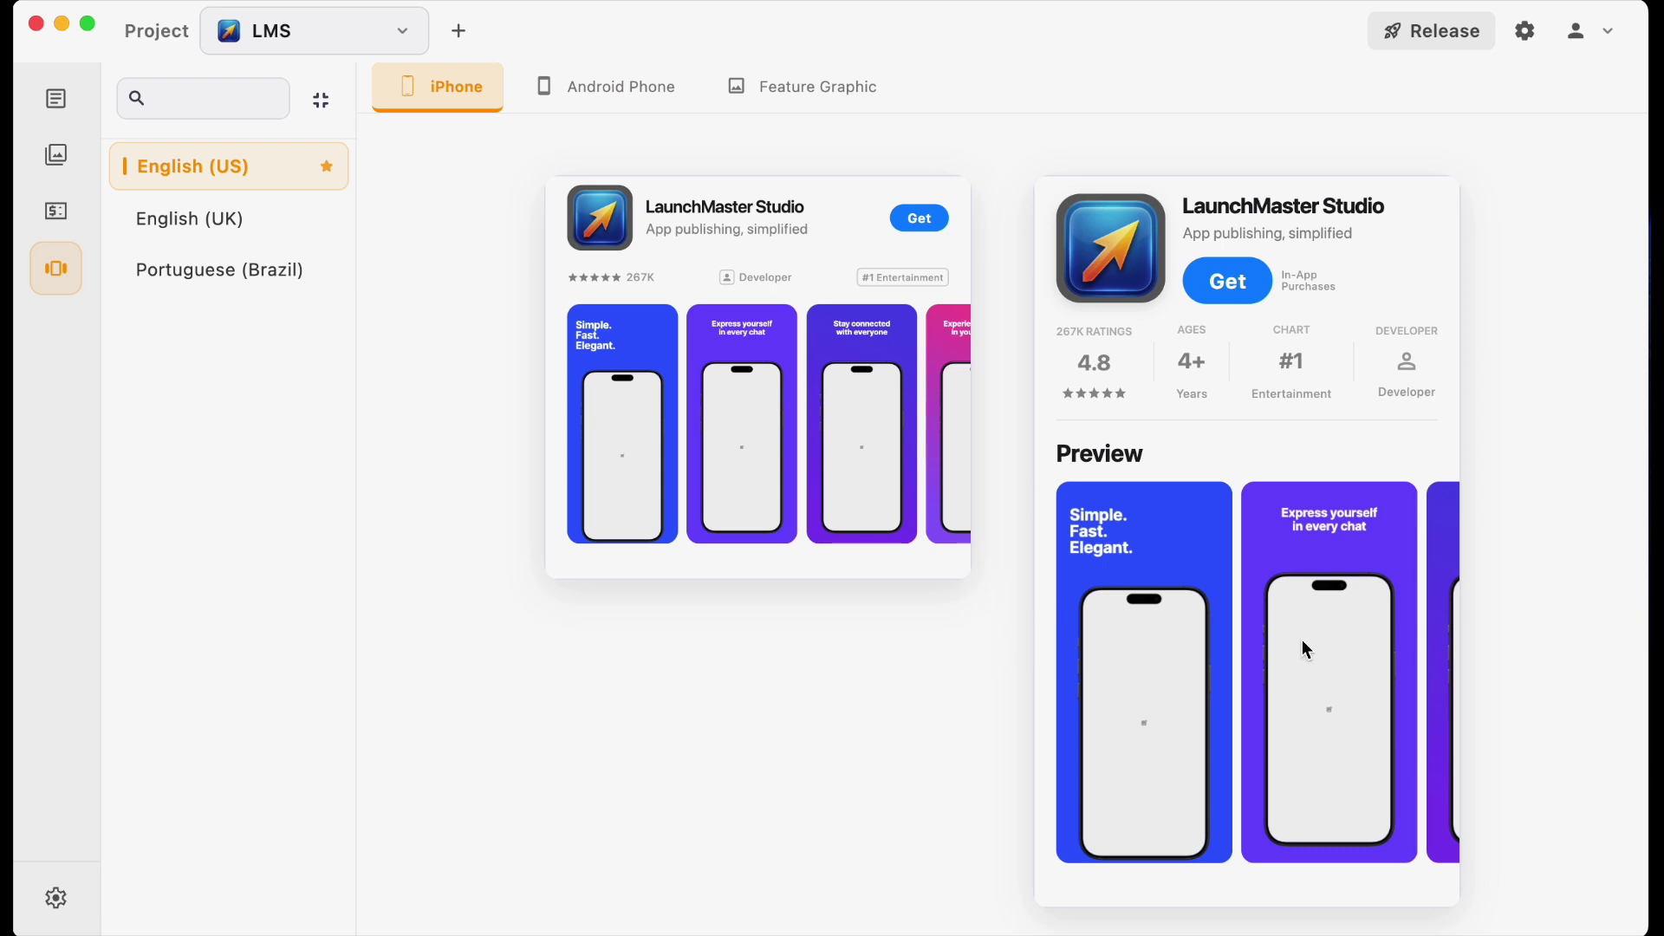
scroll(1229, 641, "right", 4)
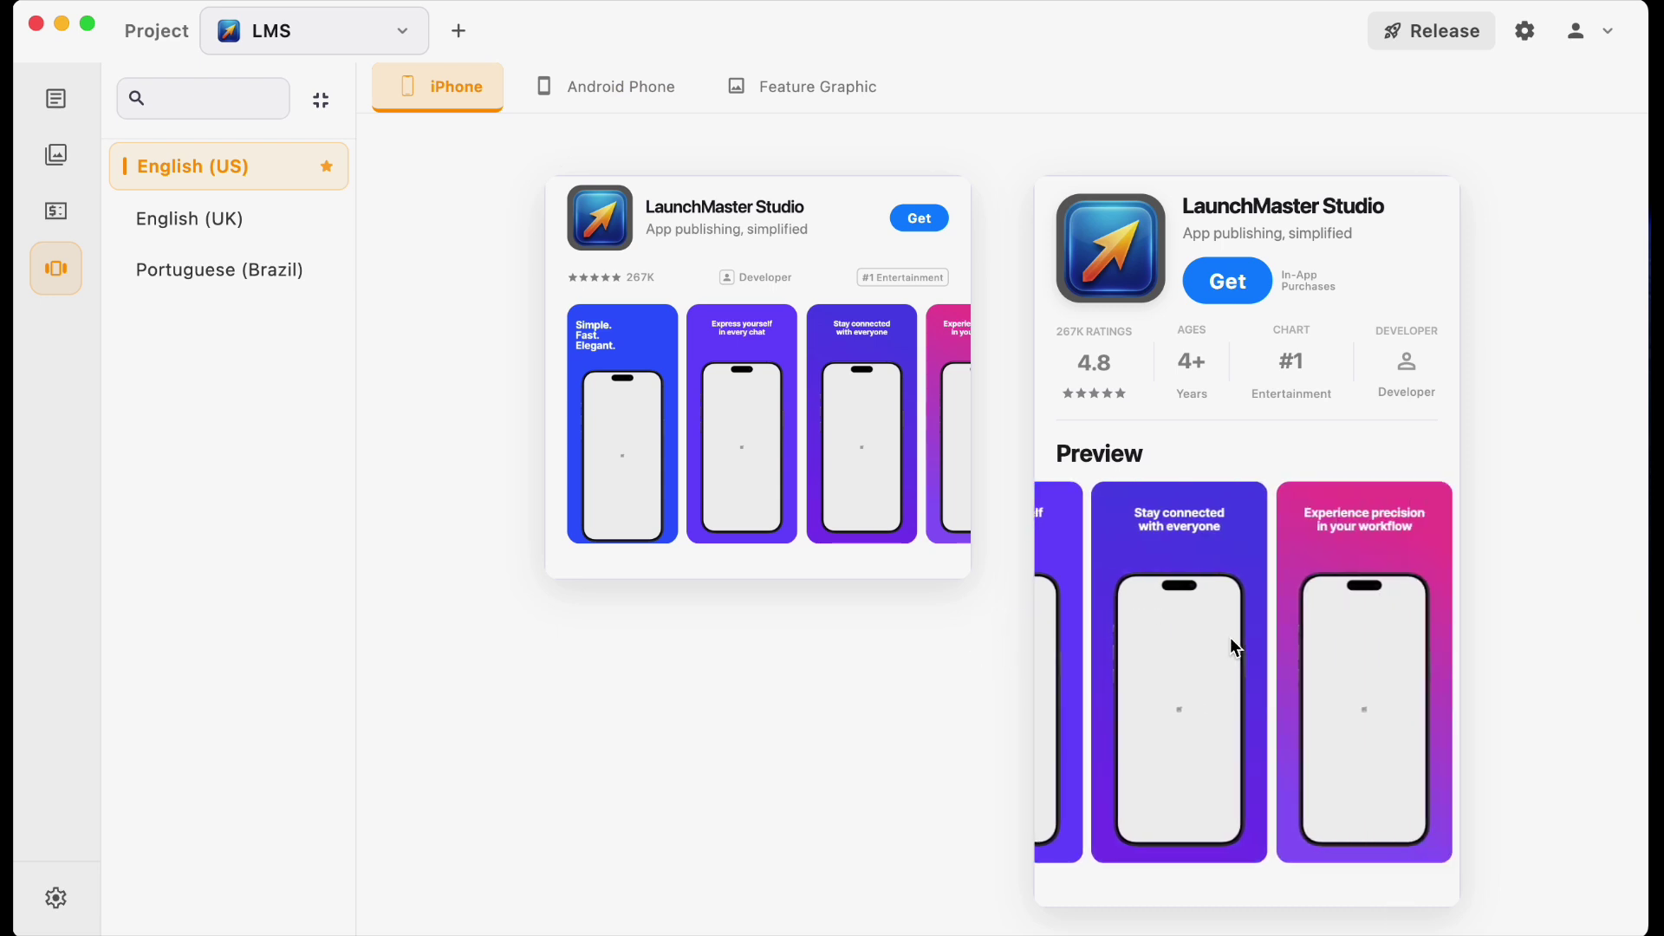
scroll(1235, 645, "left", 4)
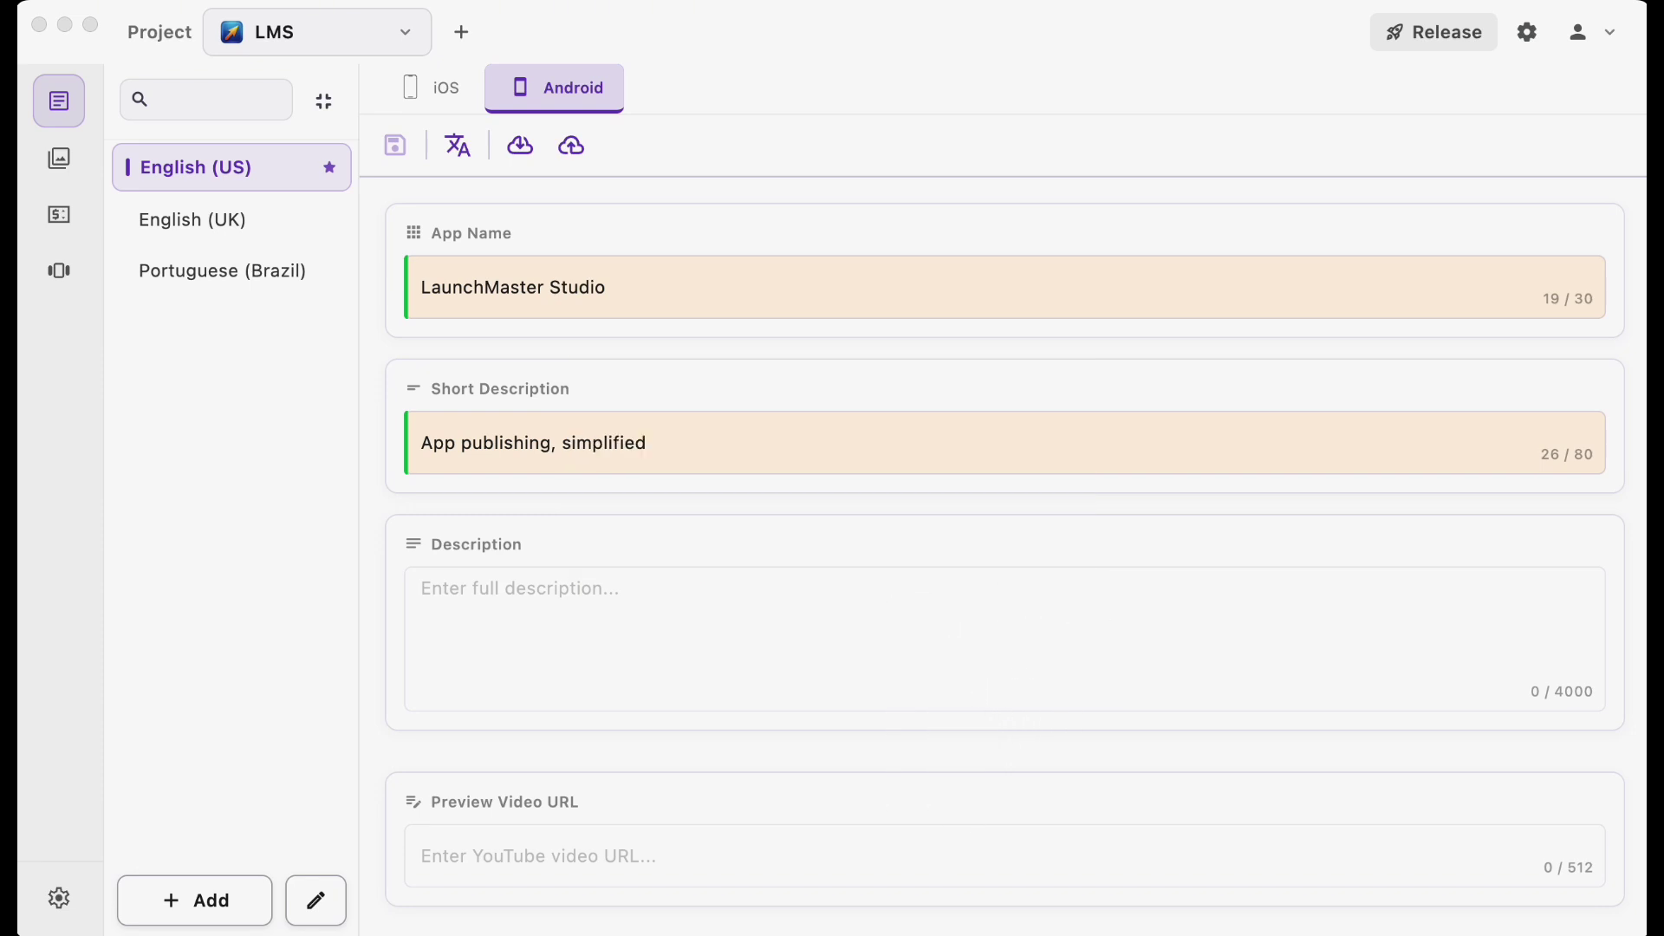
- Start a global release that synchronizes metadata, screenshots, and pricing and localizations, without submitting to App Store review
left_click(851, 108)
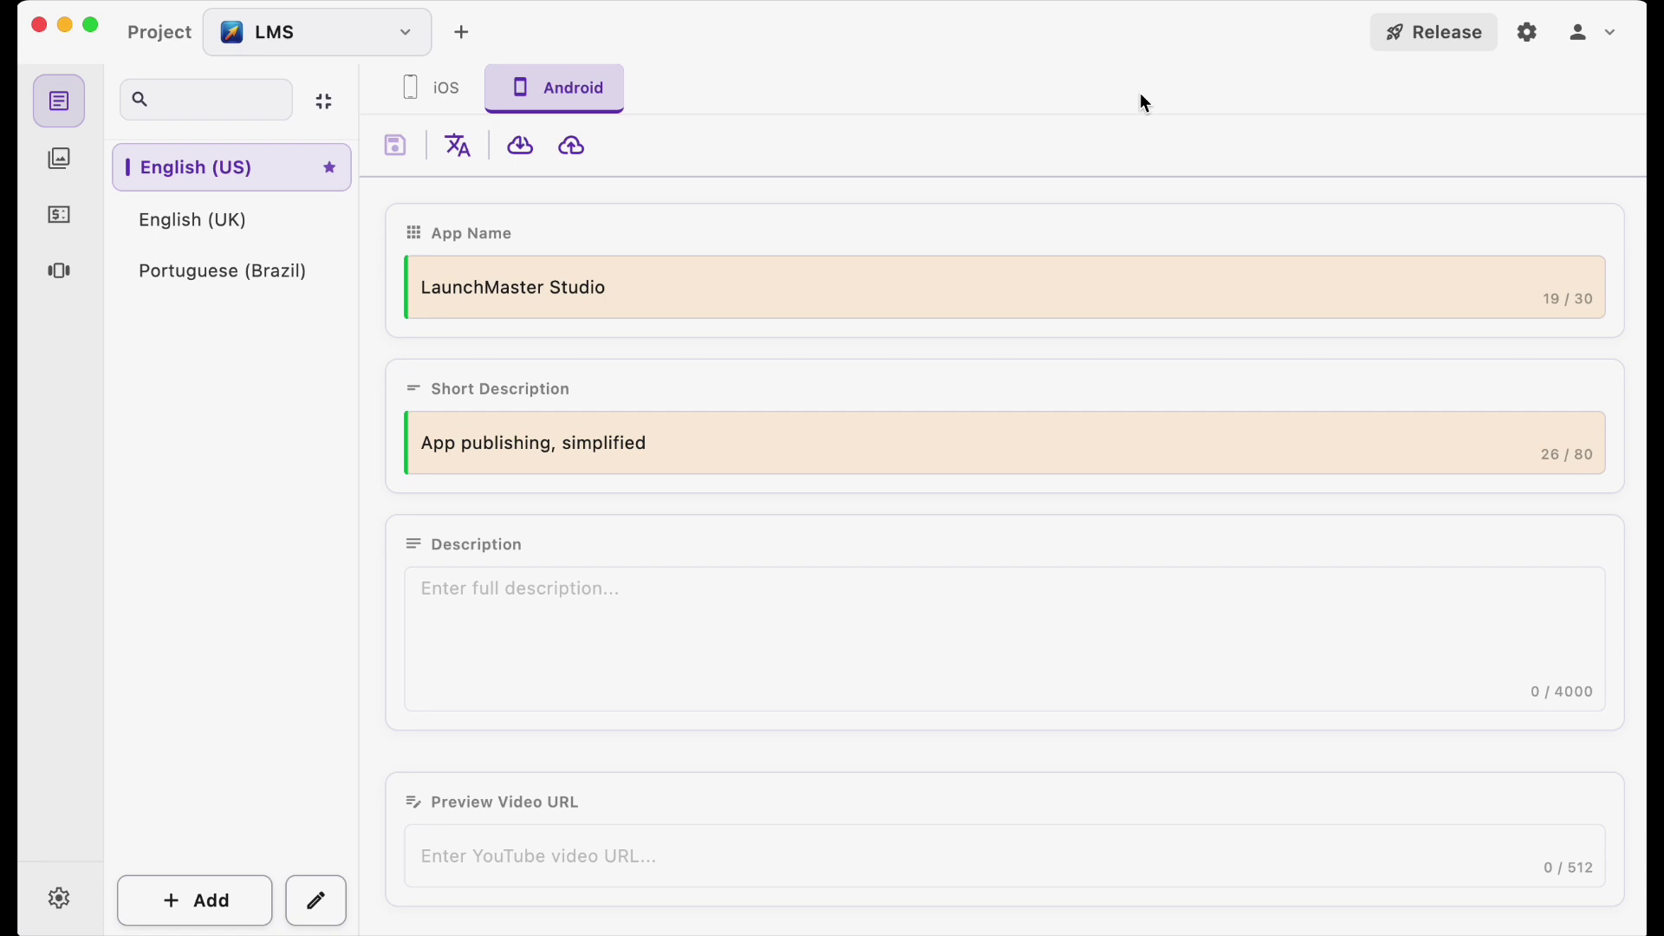
left_click(1428, 31)
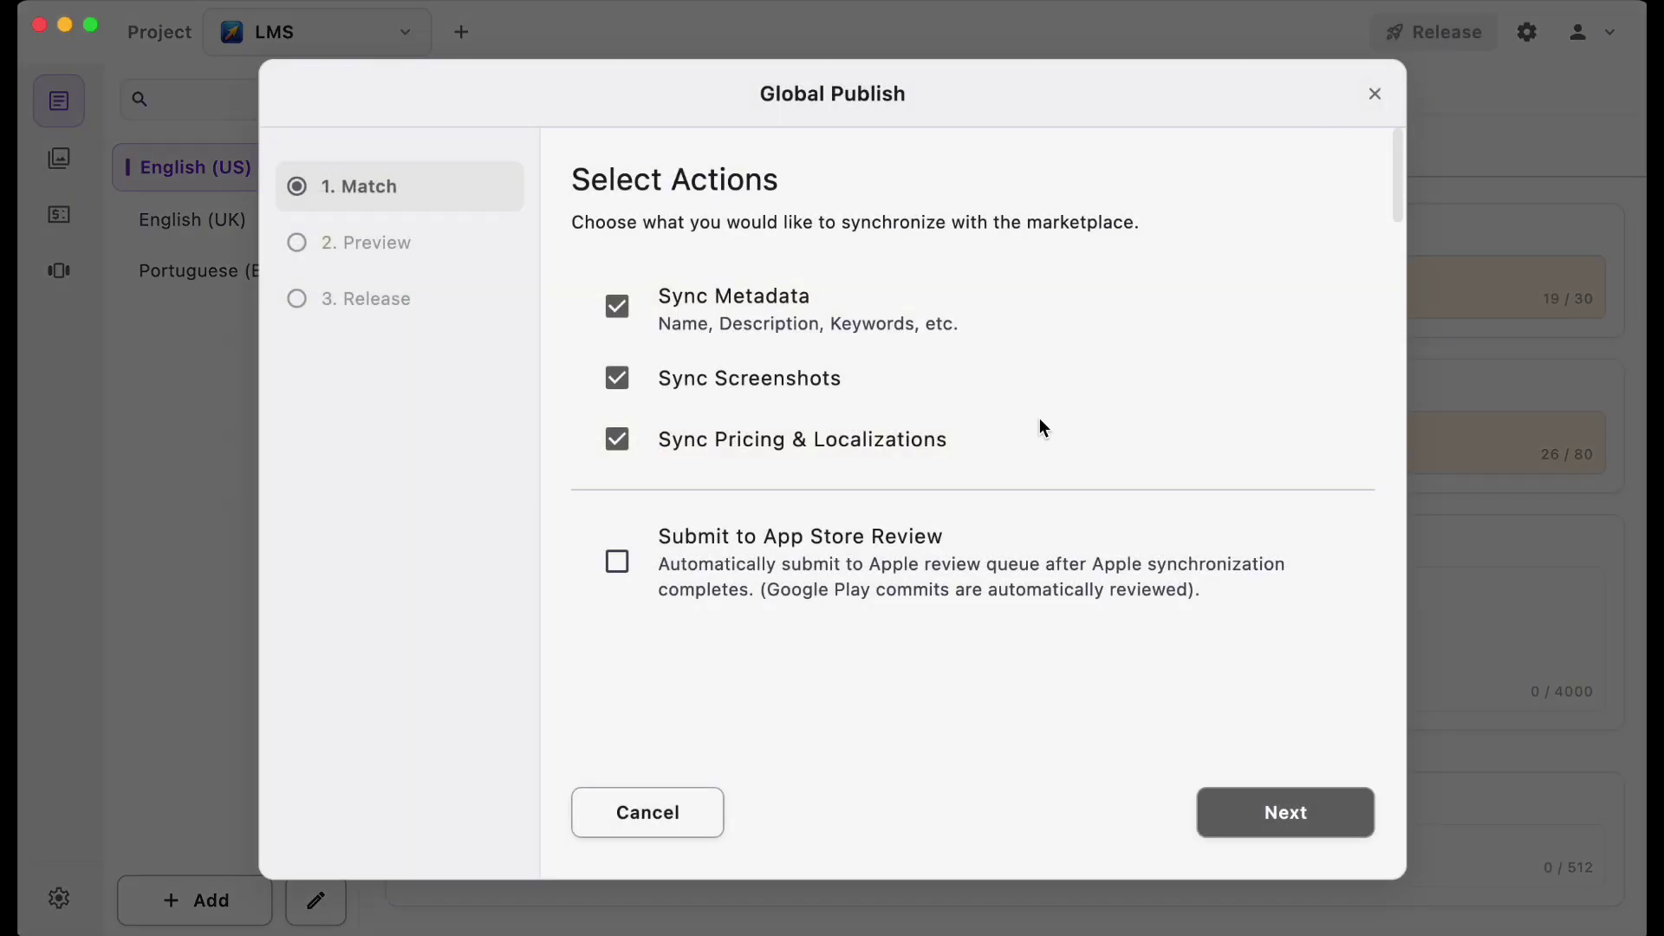
left_click(620, 303)
left_click(621, 303)
left_click(1237, 796)
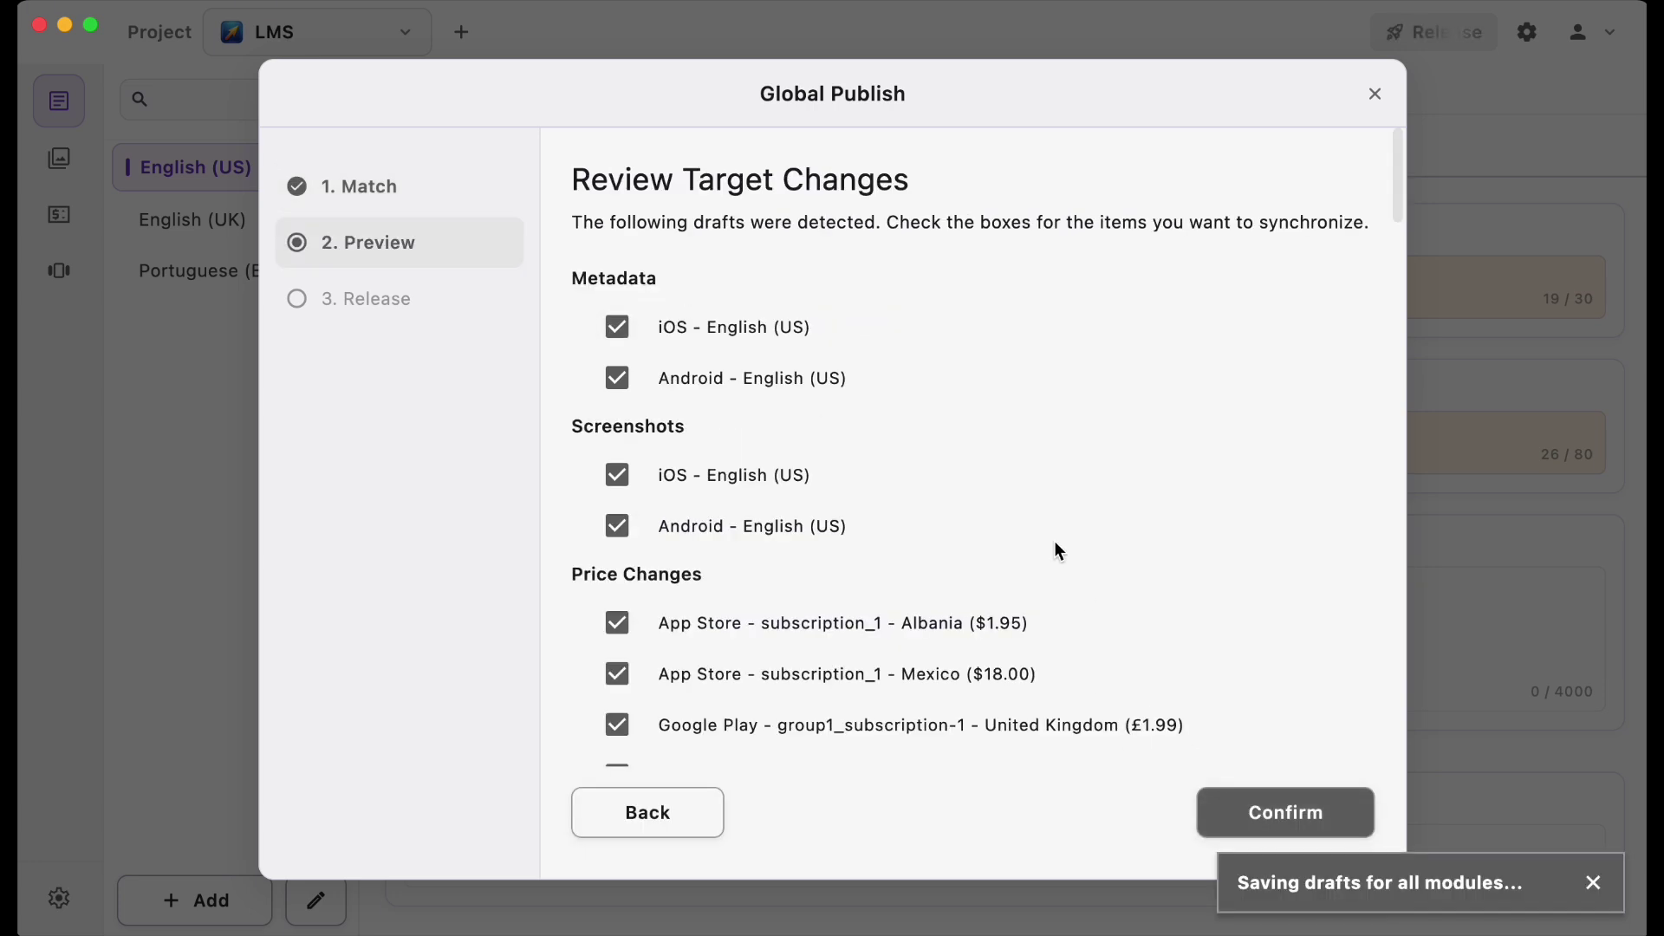
- Review the detected changes, keep the Albania and Mexico App Store prices included, run the synchronization, and close the Google Play draft-state dialog
scroll(997, 459, "down", 5)
left_click(617, 353)
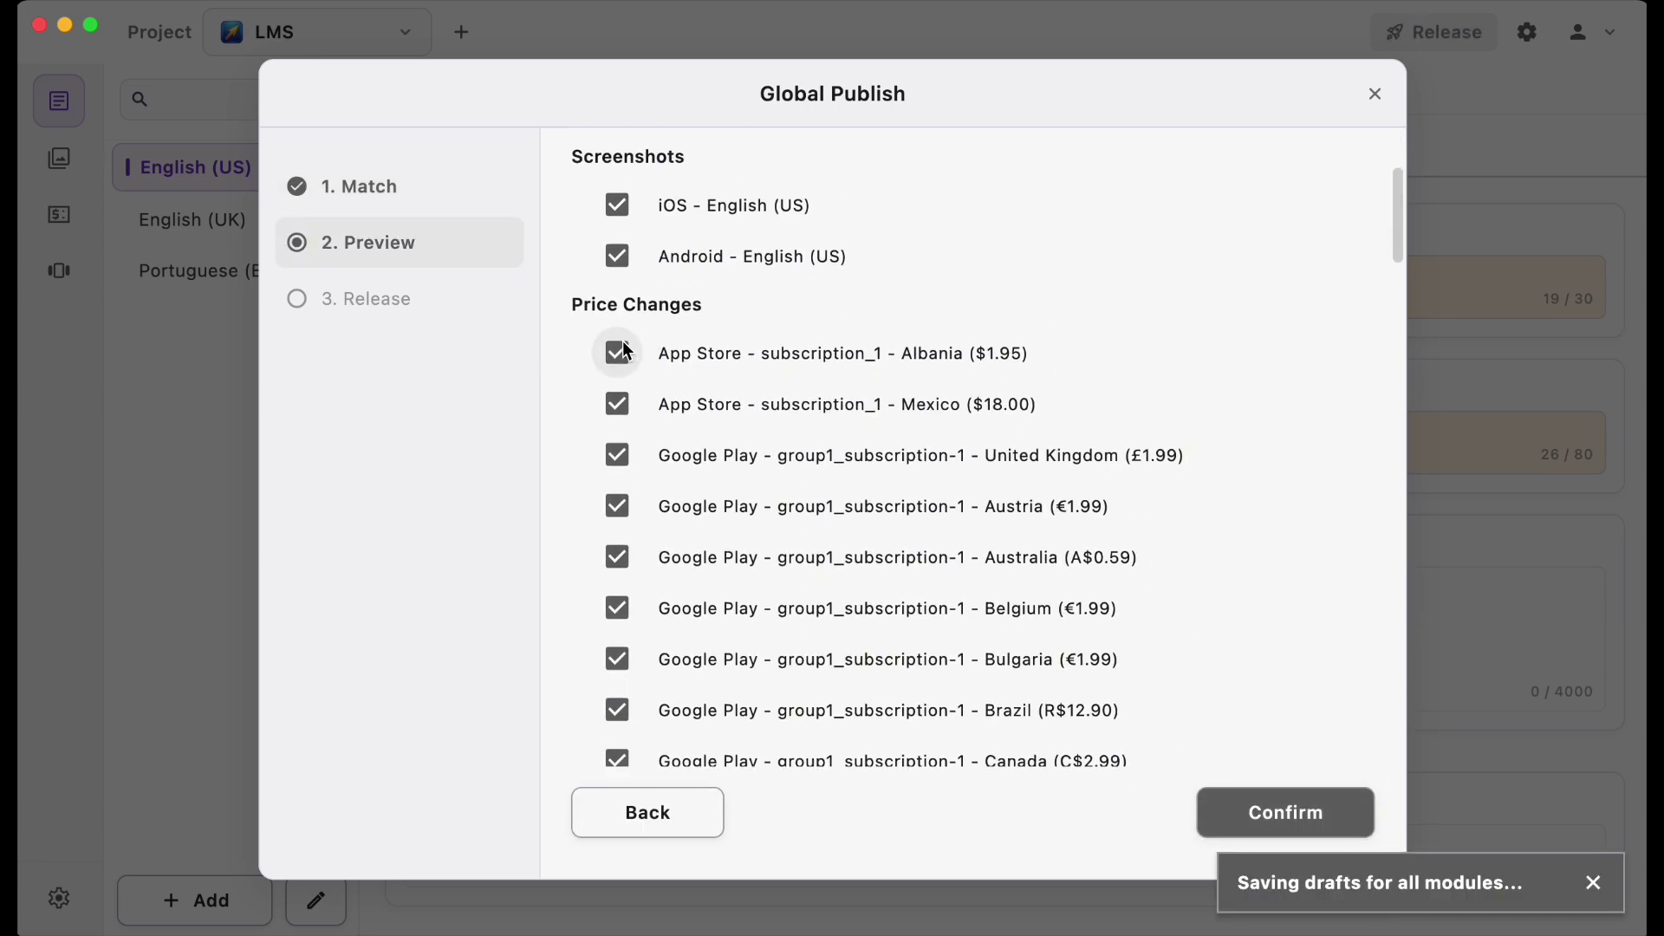
left_click(617, 404)
left_click(616, 354)
left_click(619, 408)
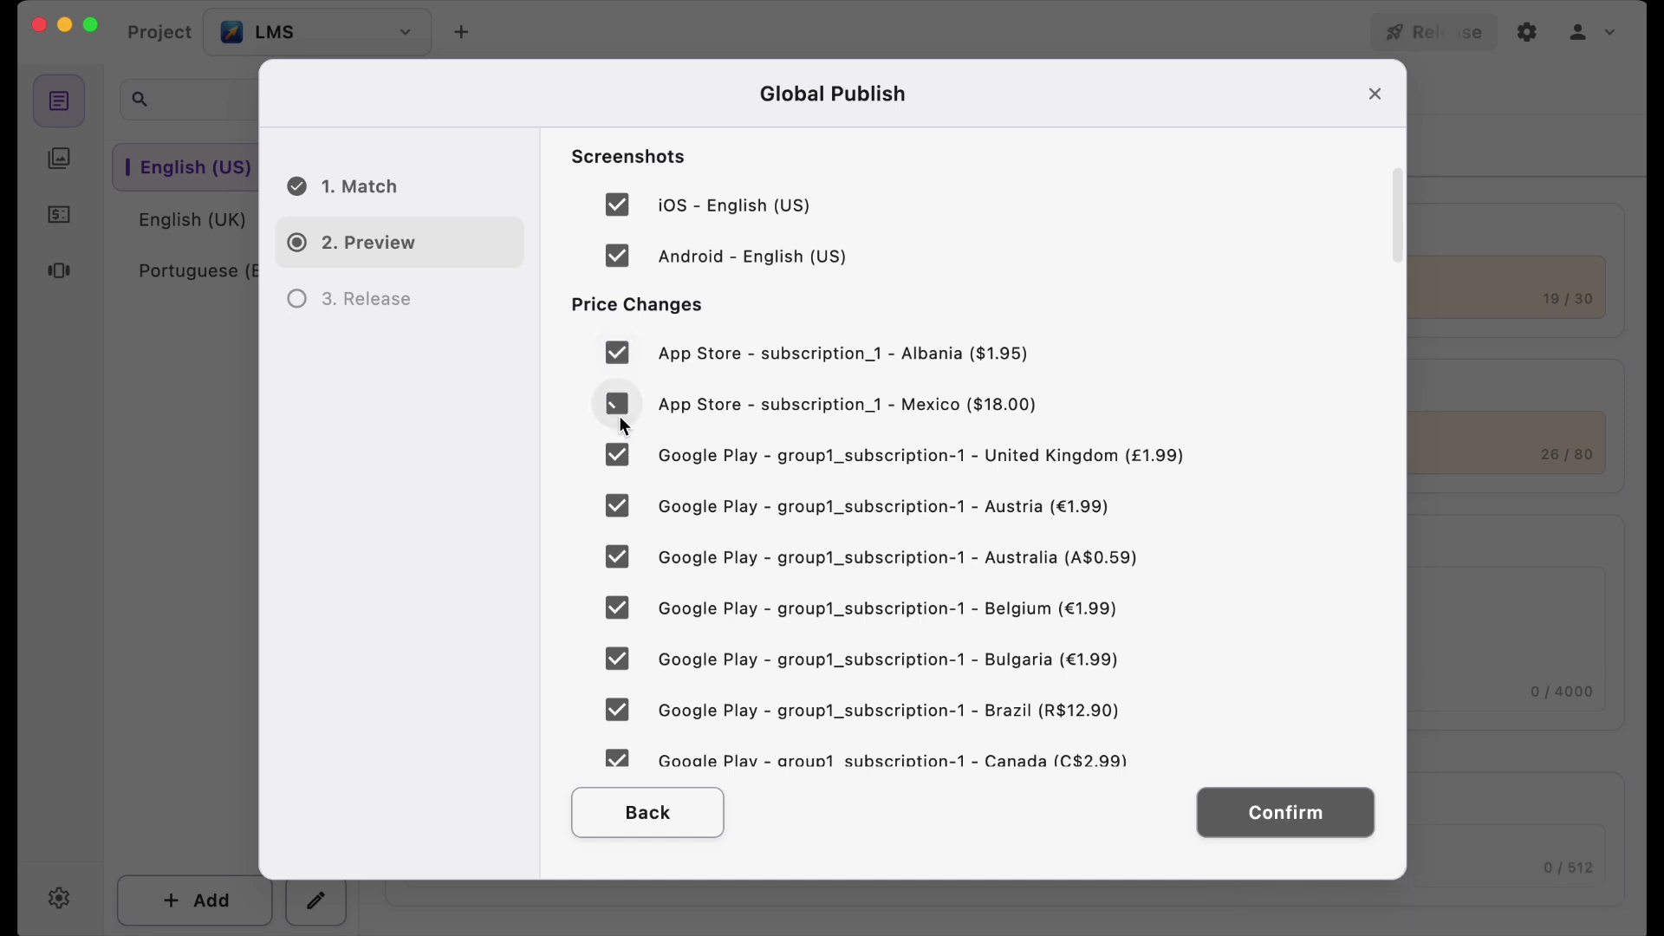
left_click(1267, 799)
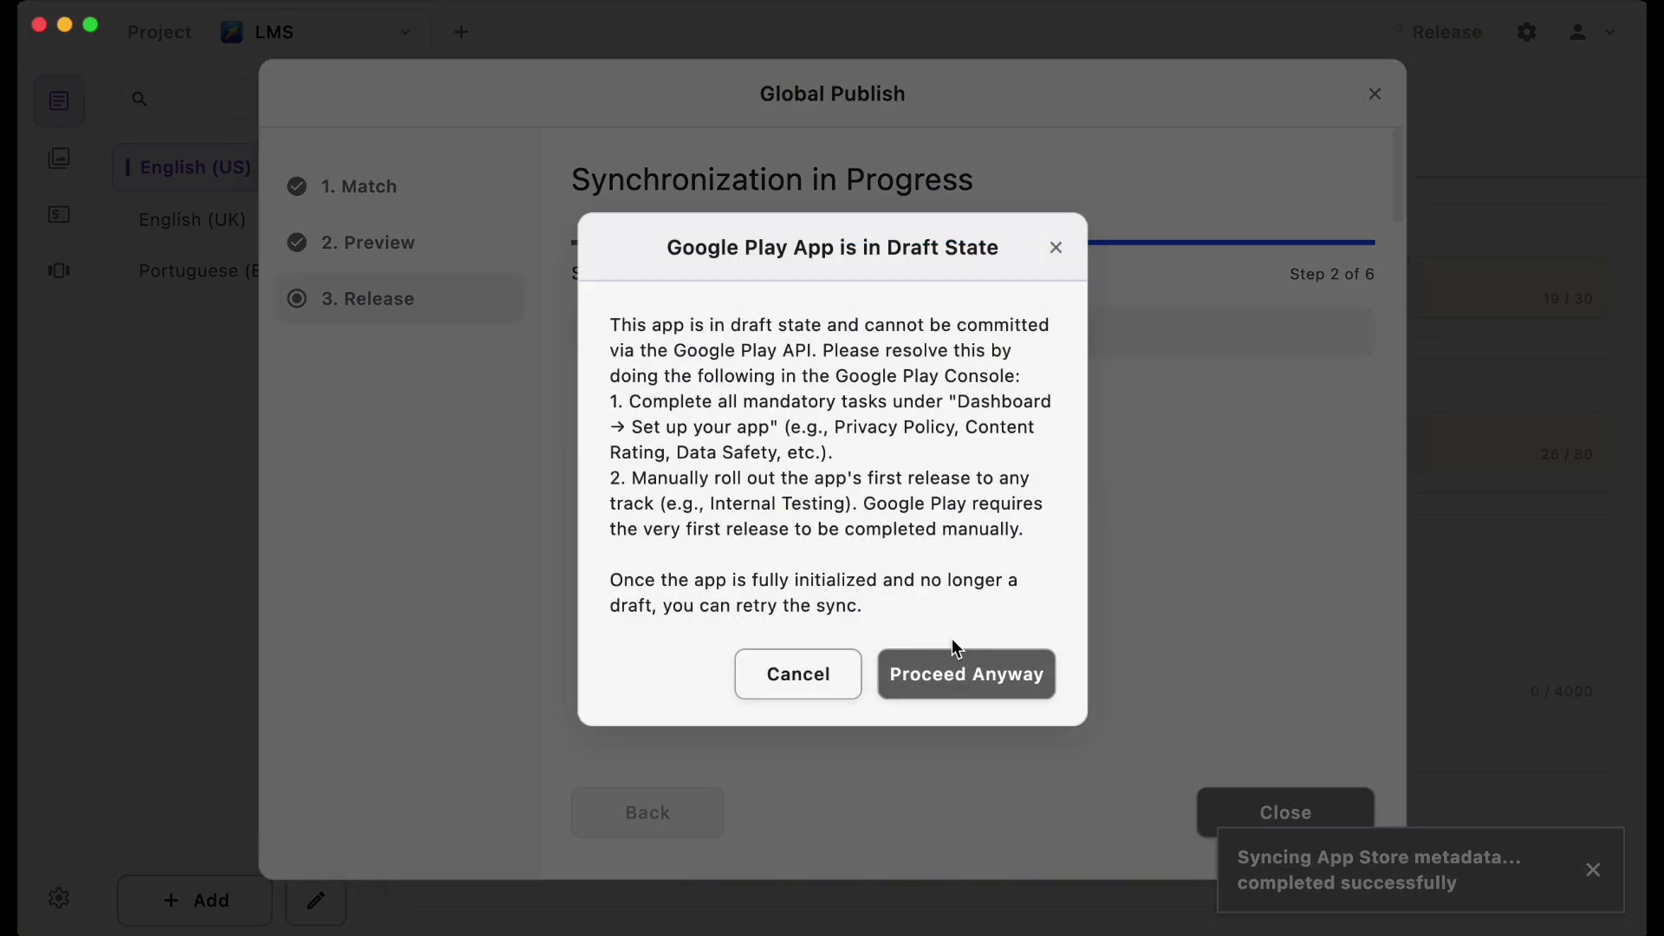
left_click(841, 682)
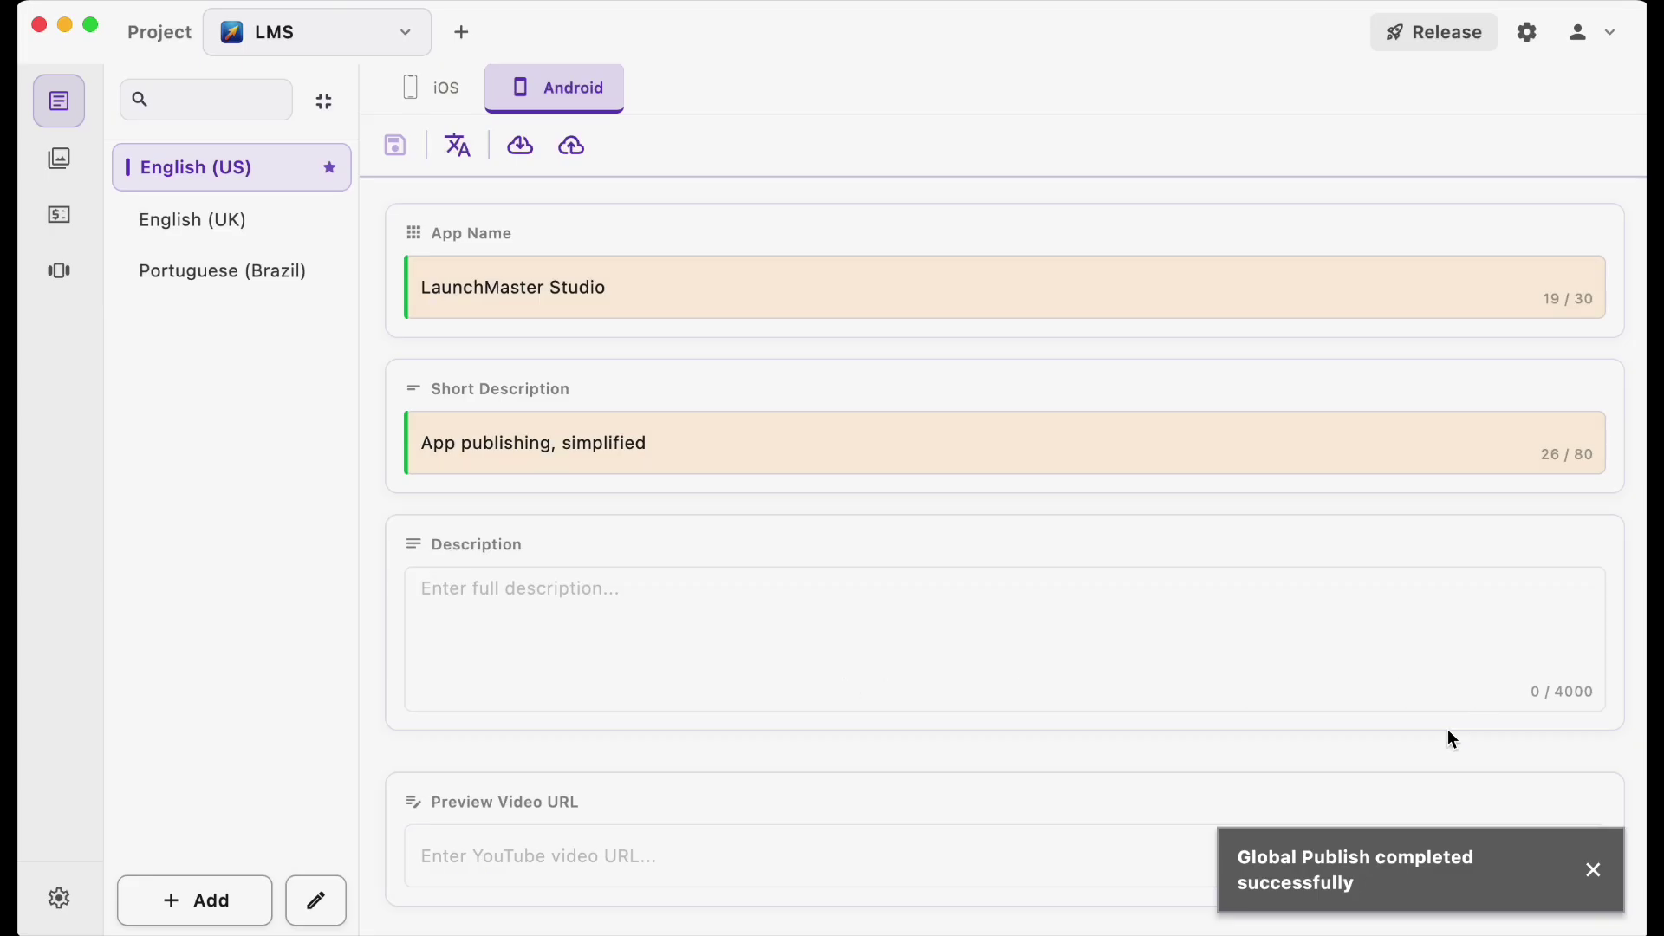